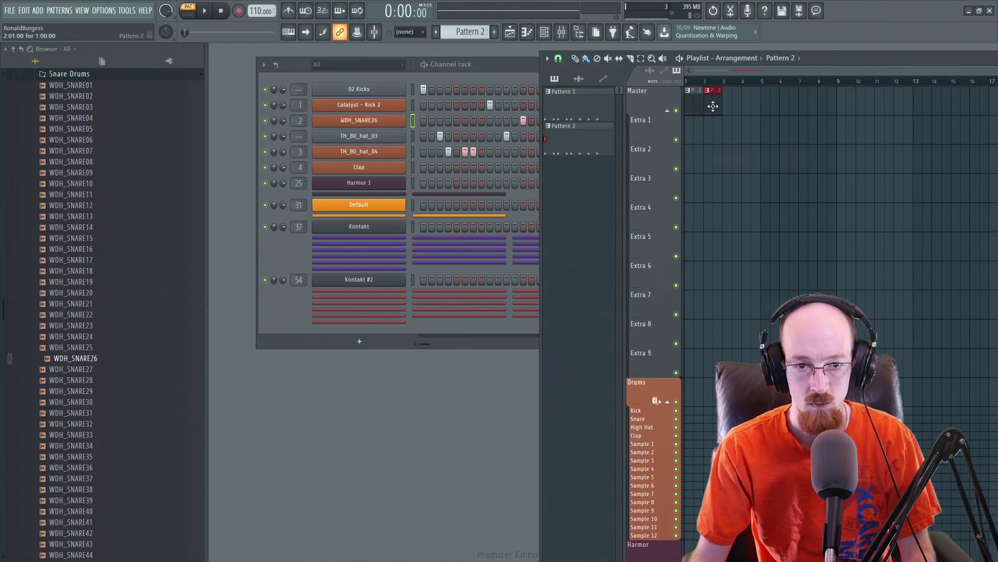
# - Play back the arrangement to hear the layered drum patterns in the playlist
pyautogui.rightClick(726, 93)
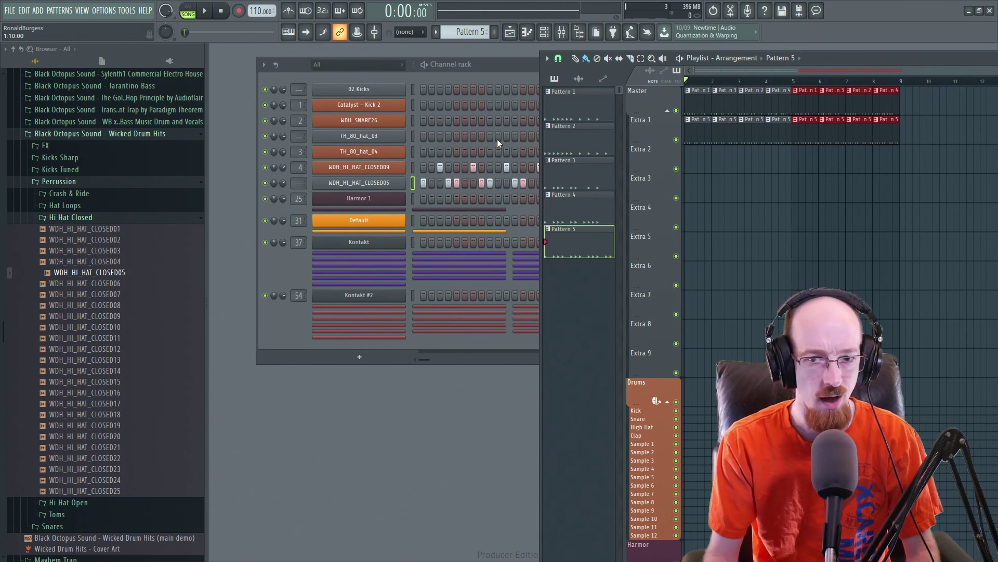
pyautogui.press('space')
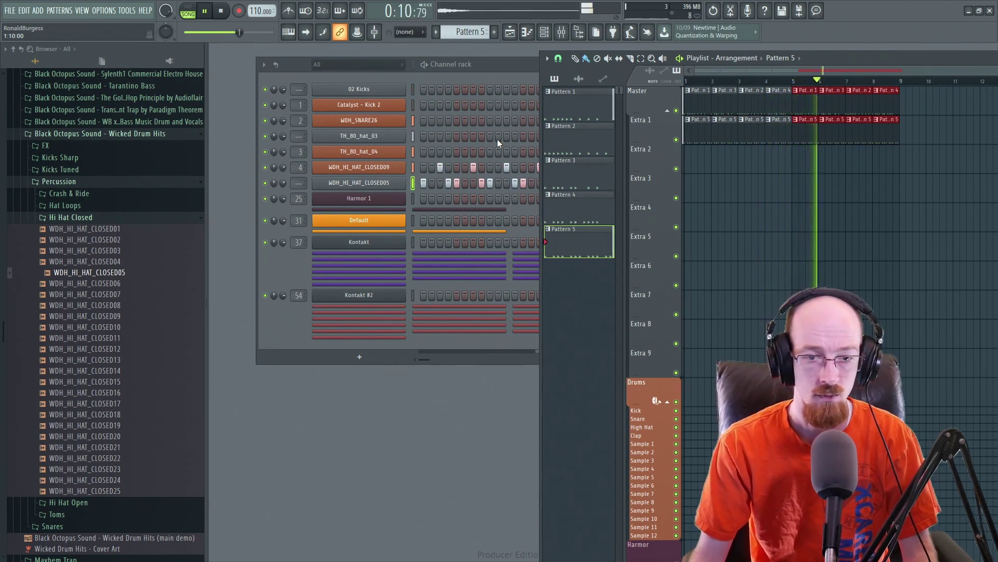
pyautogui.press('space')
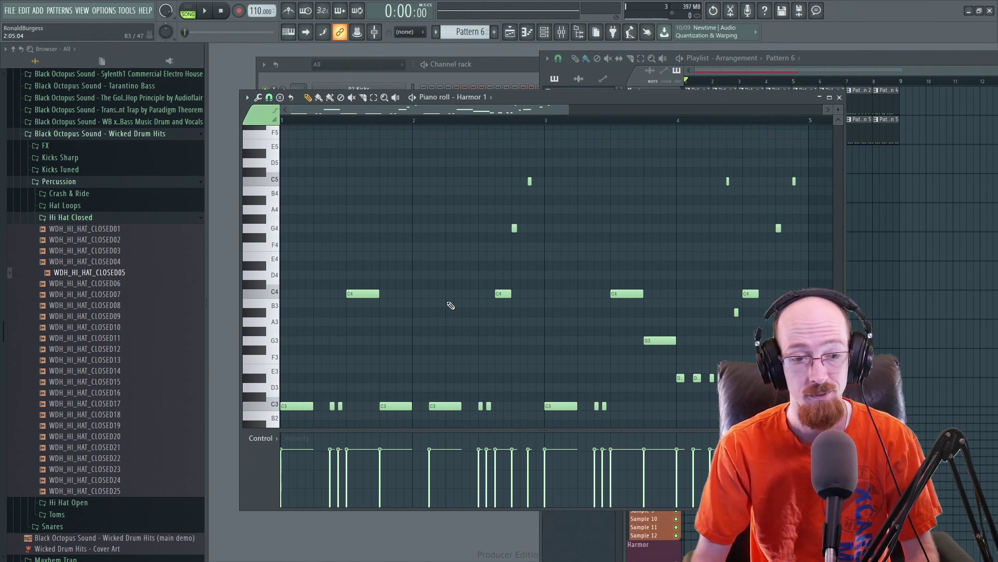
# - Play the Harmor 1 line of Pattern 6, close its piano roll and add a second Pattern 6 clip from bar 5 on track Extra 2
pyautogui.press('space')
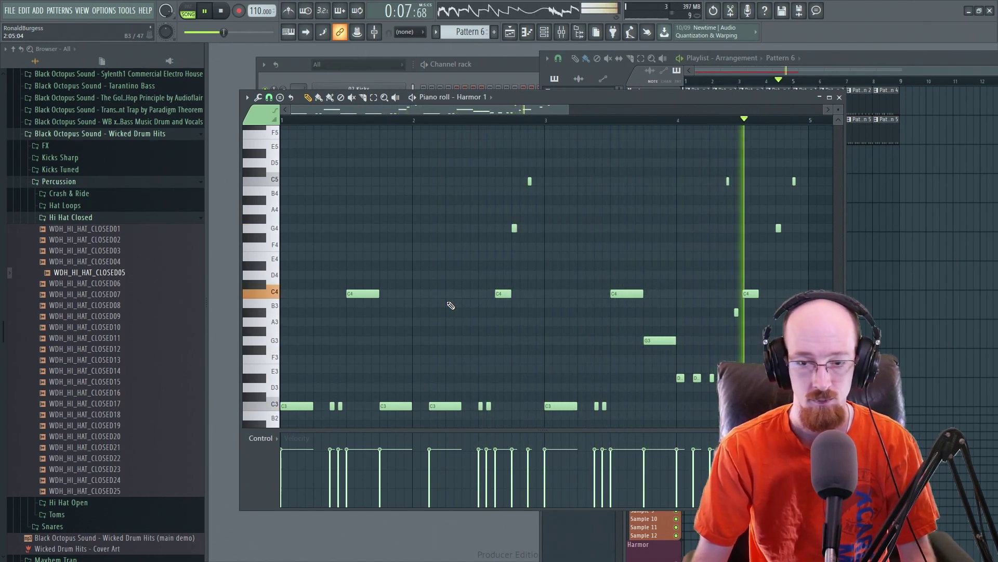
pyautogui.press('space')
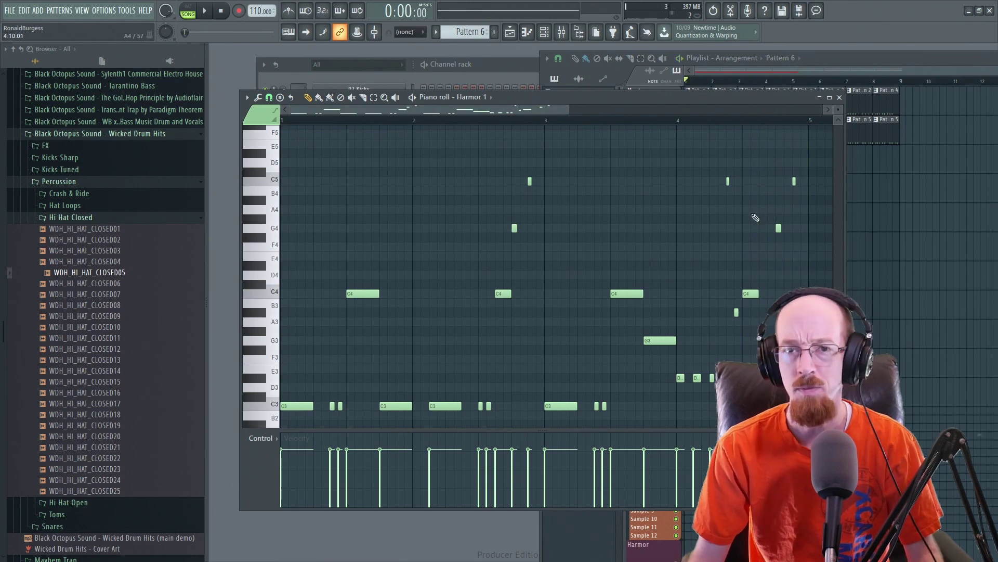
pyautogui.click(840, 98)
pyautogui.moveTo(745, 167); pyautogui.dragTo(851, 159)
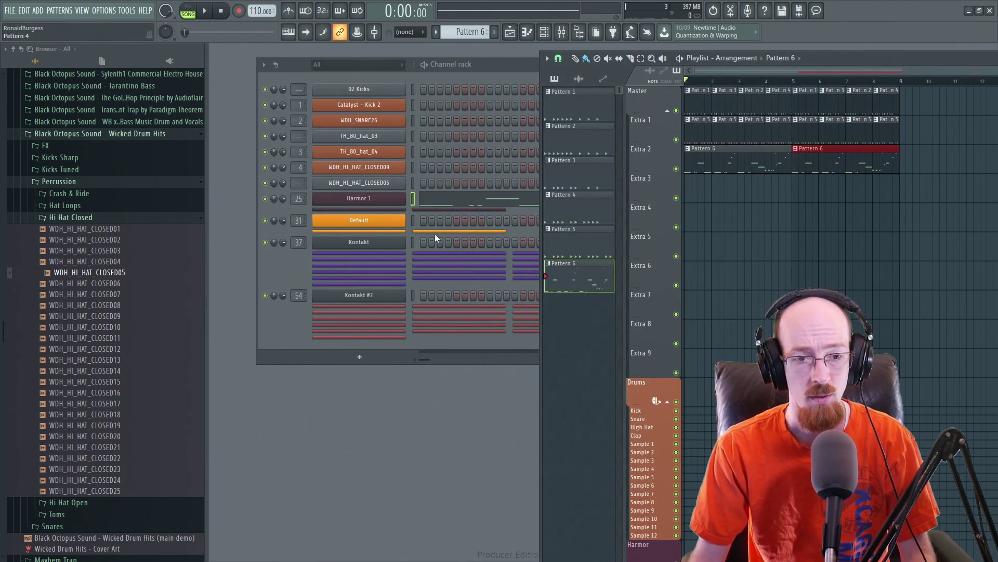
# - Open the Harmor 1 synthesizer, reposition its window and display its FX page
pyautogui.click(374, 201)
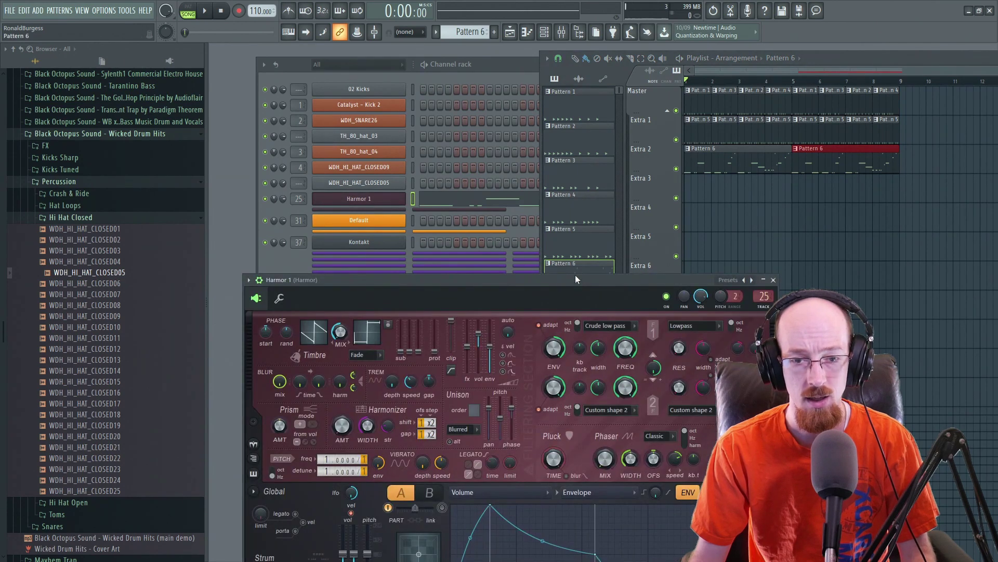
pyautogui.moveTo(575, 274); pyautogui.dragTo(604, 91)
pyautogui.click(765, 303)
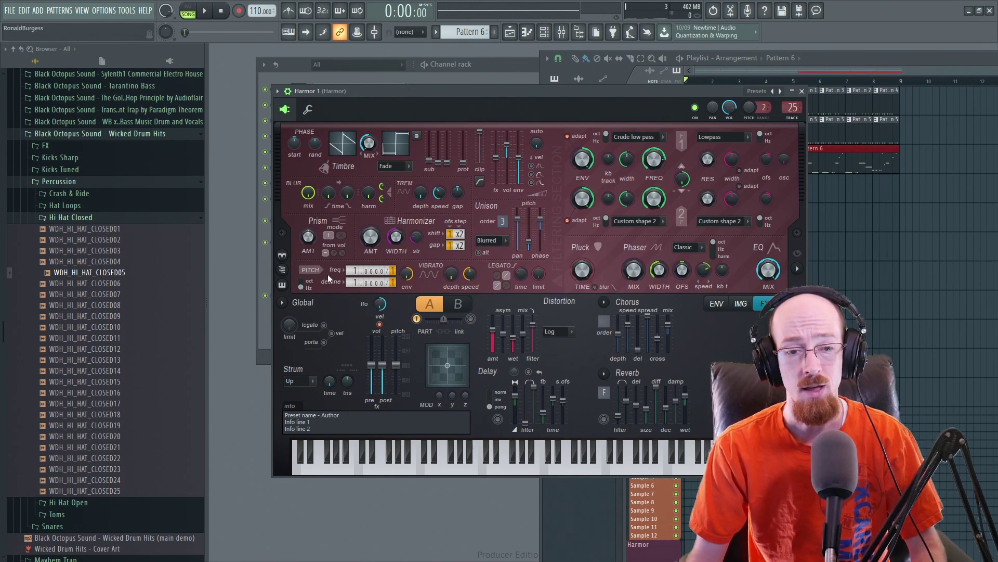
# - Nudge Harmor 1's detune value and play the arrangement to hear how the synth sounds
pyautogui.moveTo(394, 283); pyautogui.dragTo(394, 288)
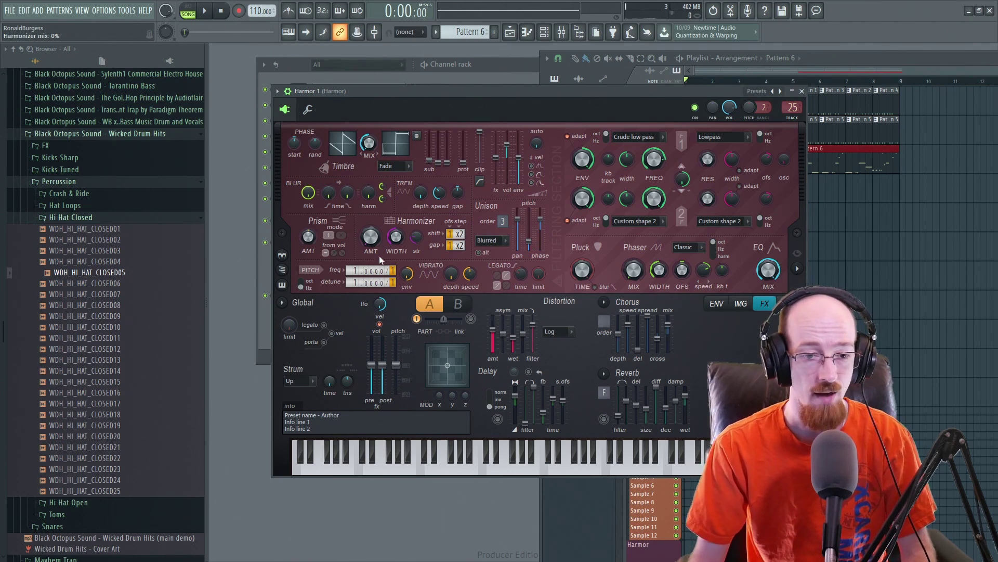
pyautogui.moveTo(393, 283); pyautogui.dragTo(393, 277)
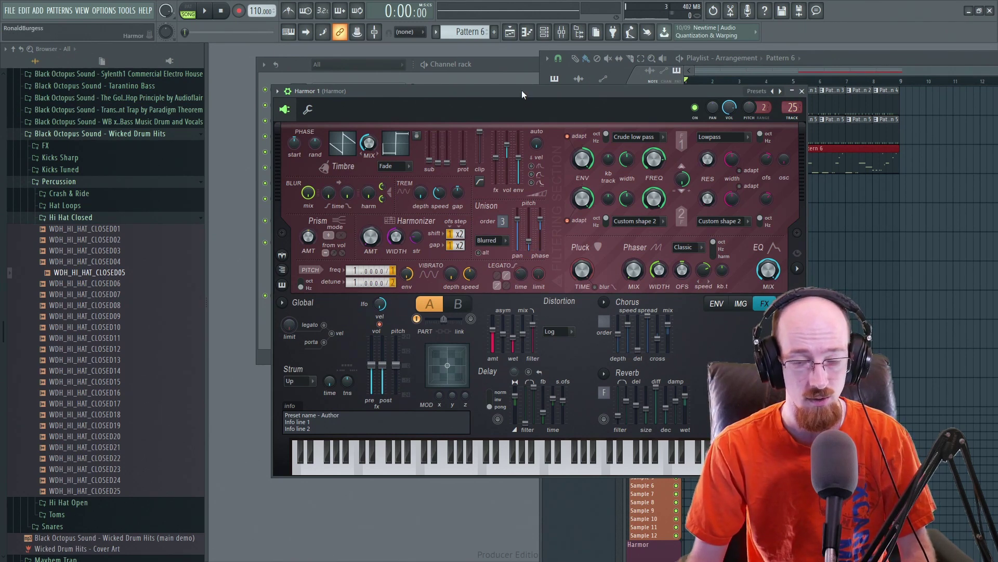
pyautogui.press('space')
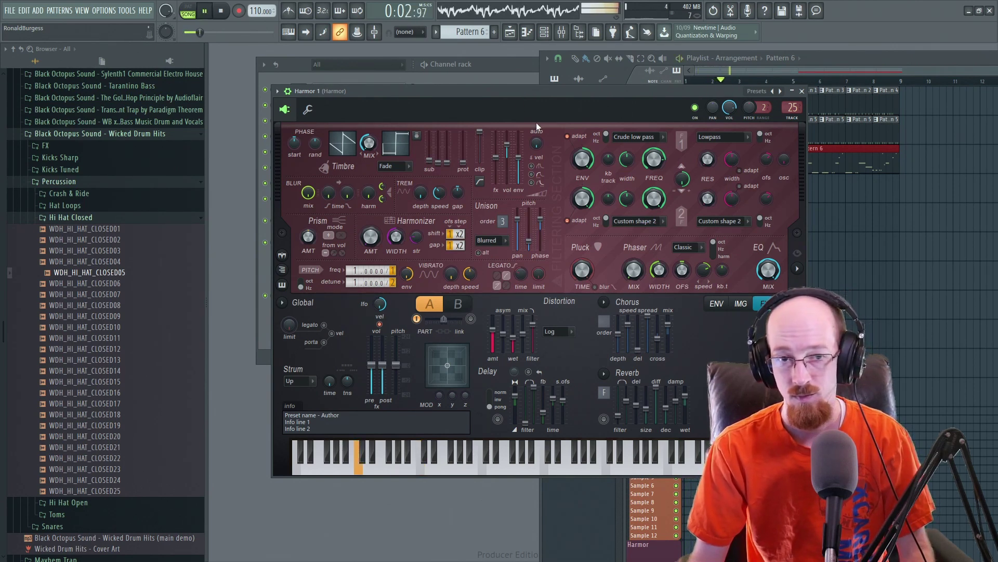
pyautogui.press('space')
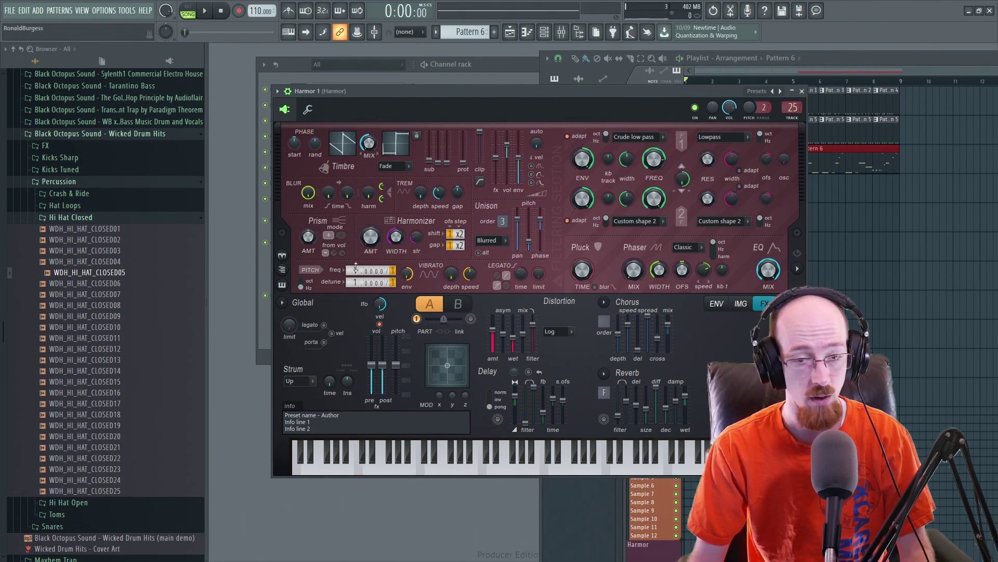
pyautogui.press('space')
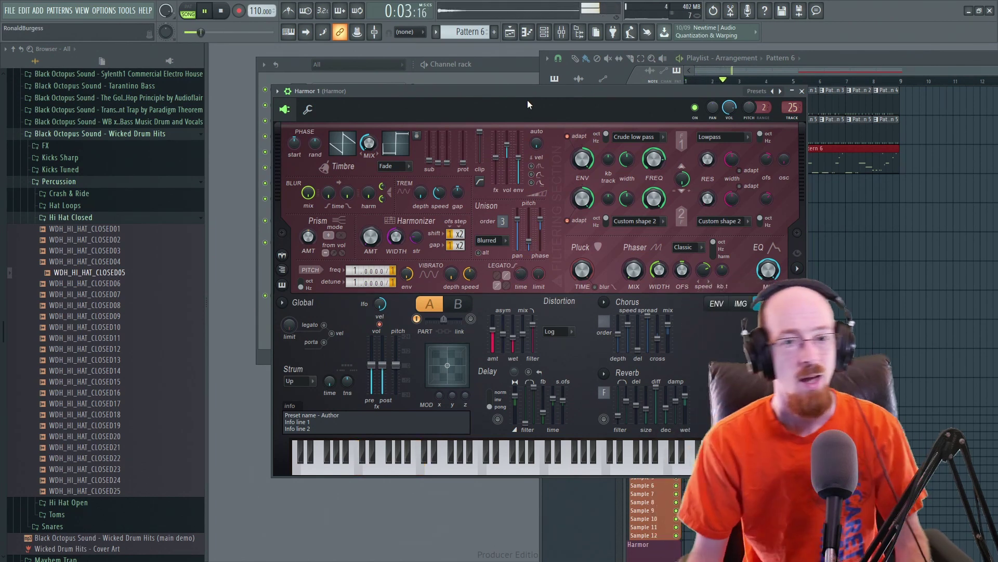
pyautogui.press('space')
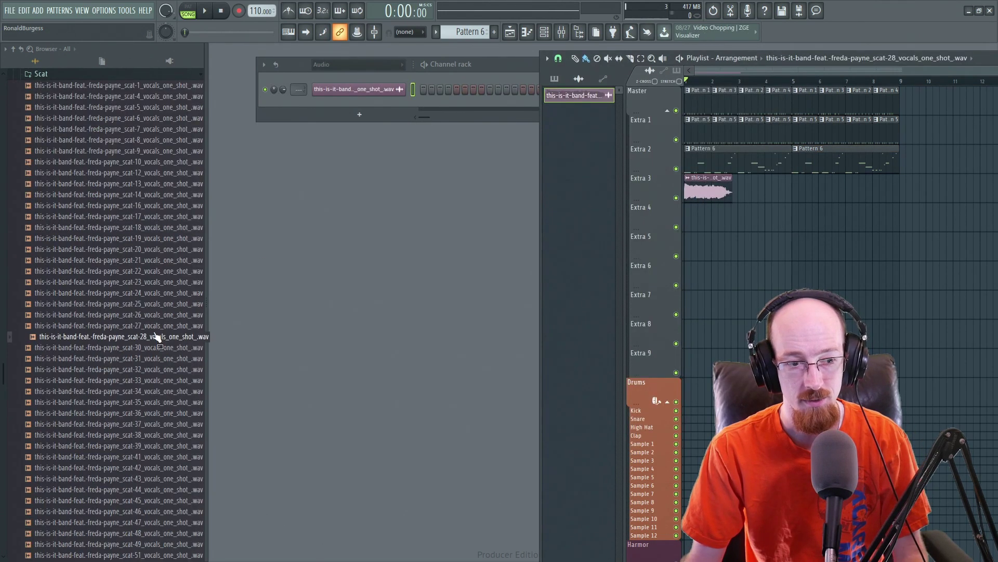
# - Audition the scat-28 and scat-31 vocal one-shots and check the sampler settings of the vocal channel
pyautogui.click(127, 341)
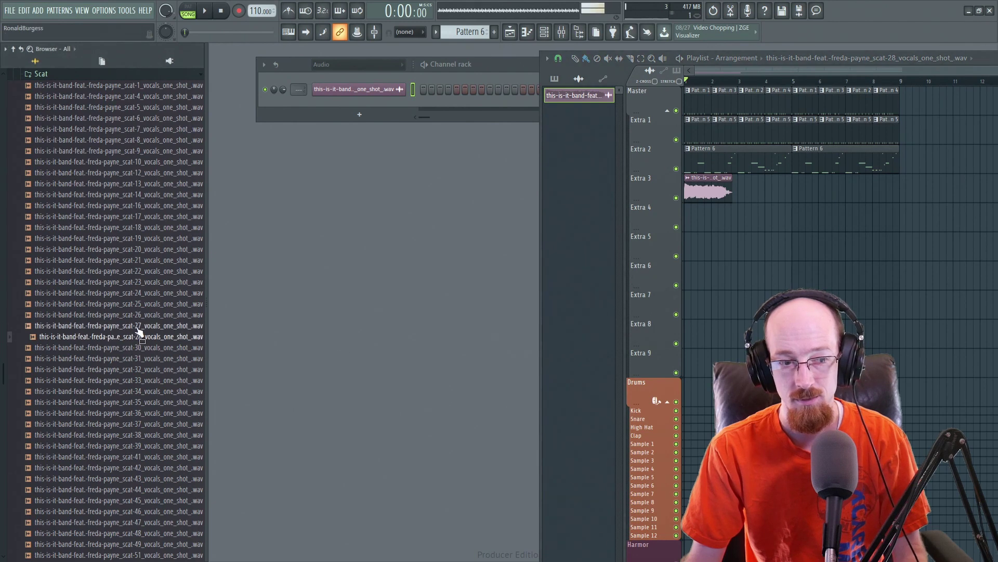
pyautogui.click(114, 359)
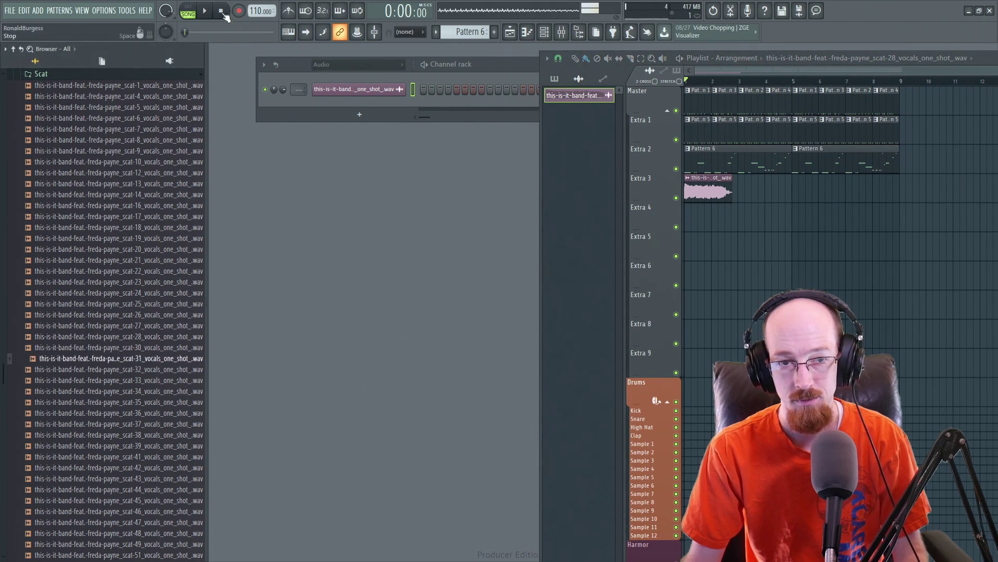
pyautogui.click(354, 89)
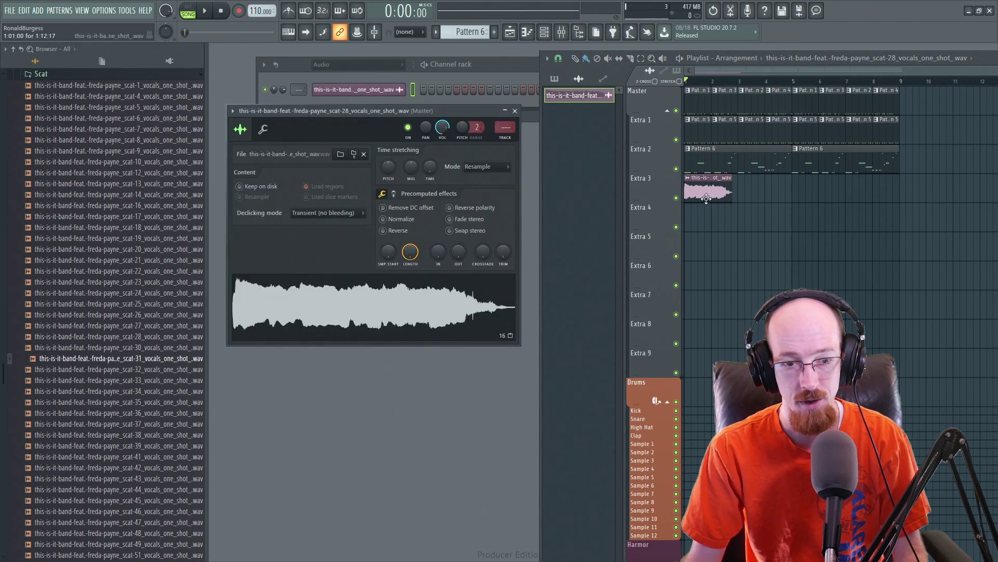
pyautogui.click(515, 111)
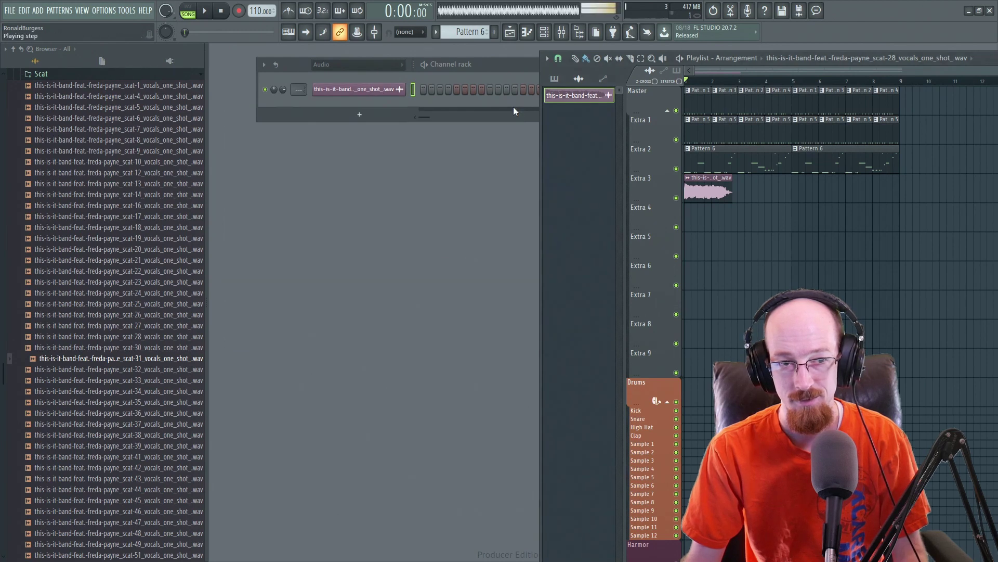
pyautogui.click(224, 12)
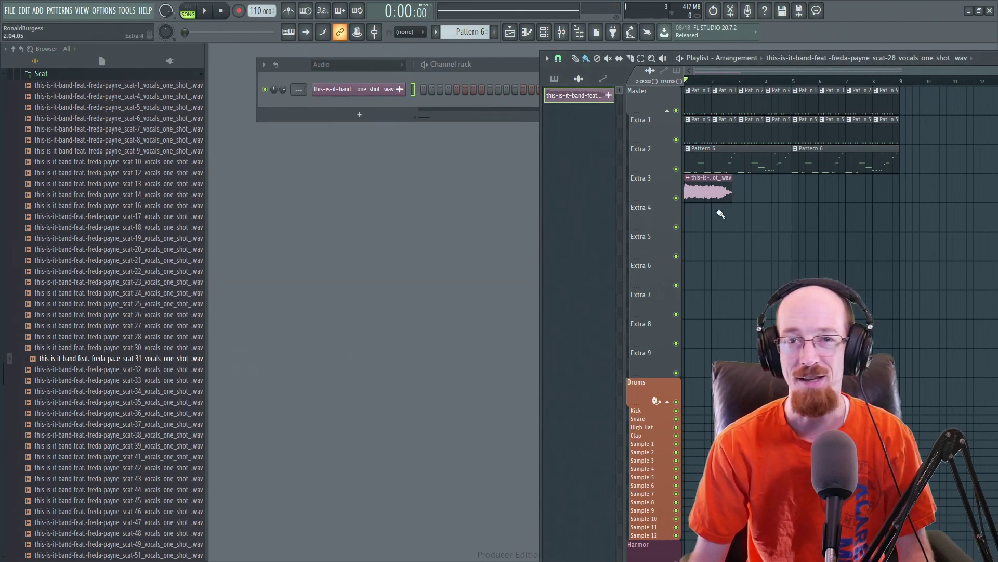
# - Open the sampler of the scat-28 vocal clip on Extra 3 and route its channel to mixer track 5
pyautogui.doubleClick(702, 194)
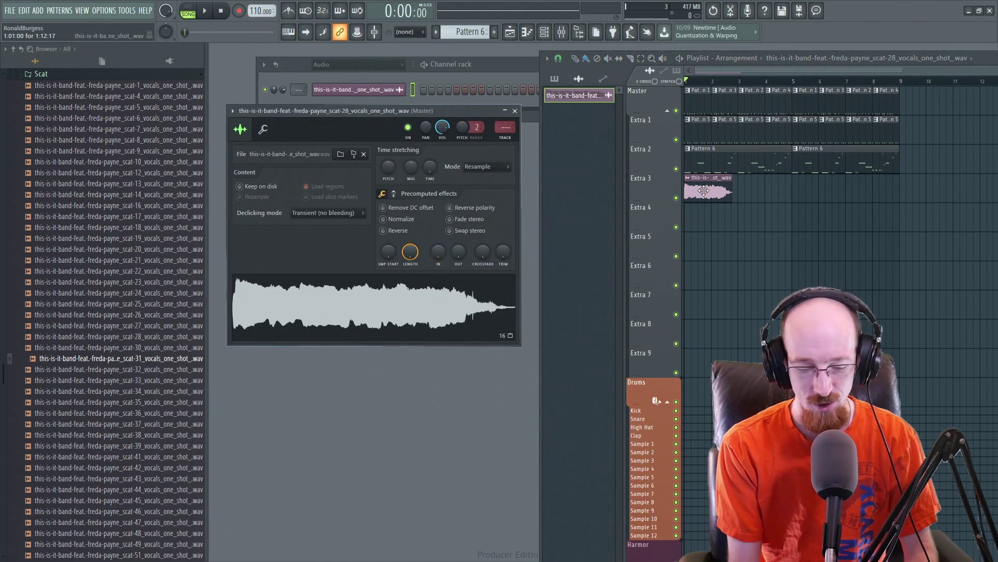
pyautogui.hotkey('ctrl', 'l')
pyautogui.scroll(4, 635, 193)
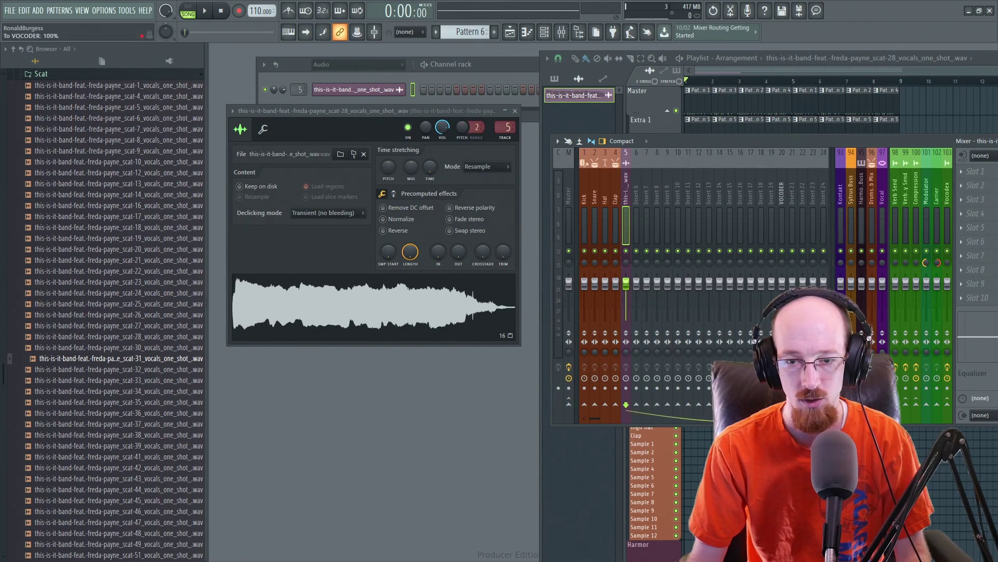
# - Open the Vocodex effect on the VOCODER mixer track
pyautogui.click(784, 175)
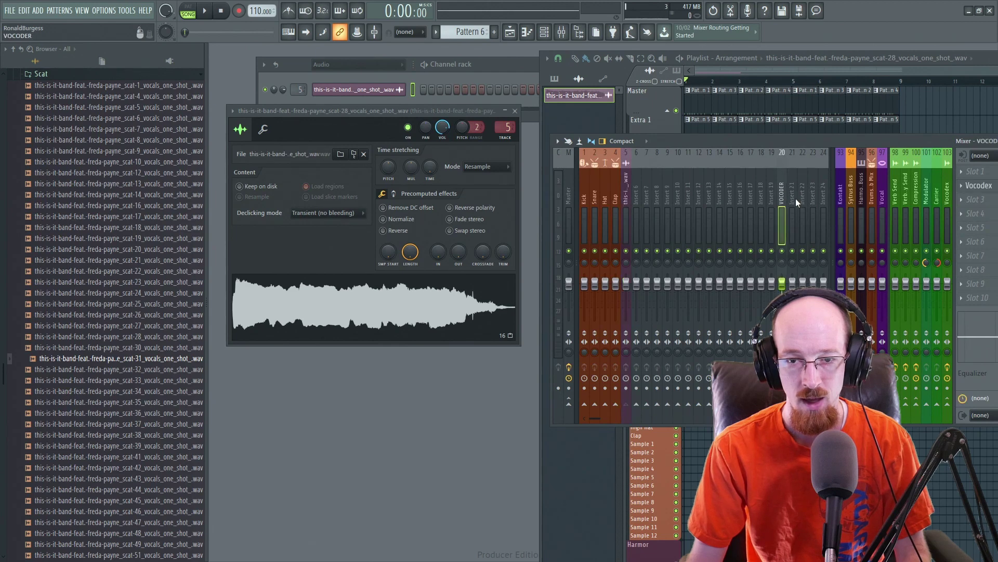
pyautogui.click(977, 185)
pyautogui.moveTo(423, 92); pyautogui.dragTo(439, 91)
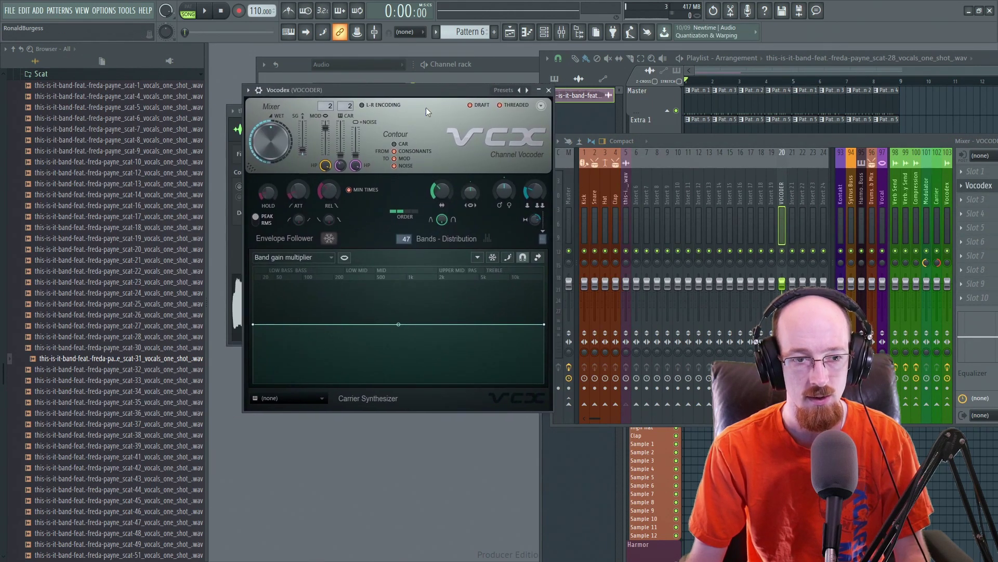
# - Set Vocodex's modulator sidechain input to the scat-28 vocal track and reposition the plugin window
pyautogui.click(325, 106)
pyautogui.click(332, 122)
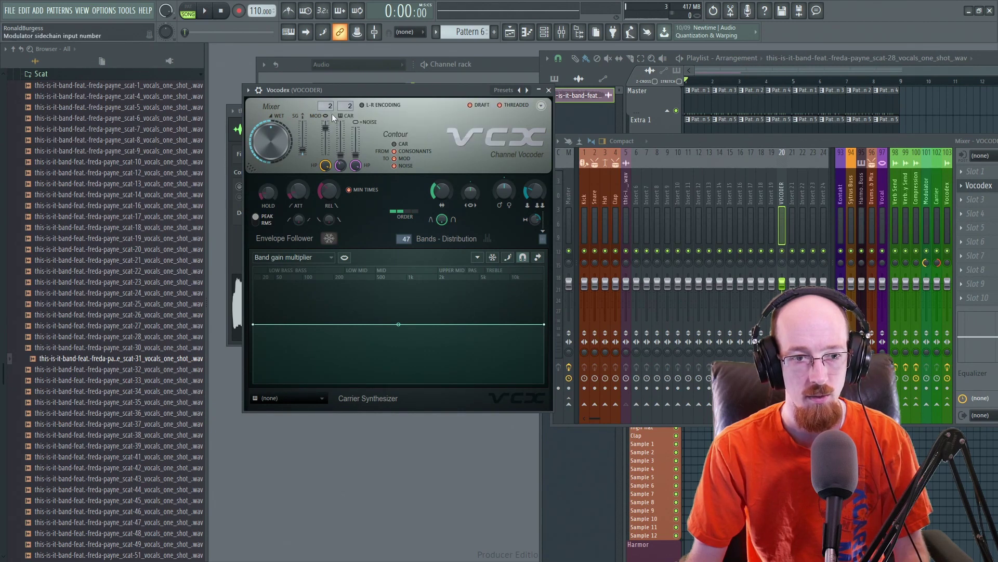
pyautogui.click(329, 107)
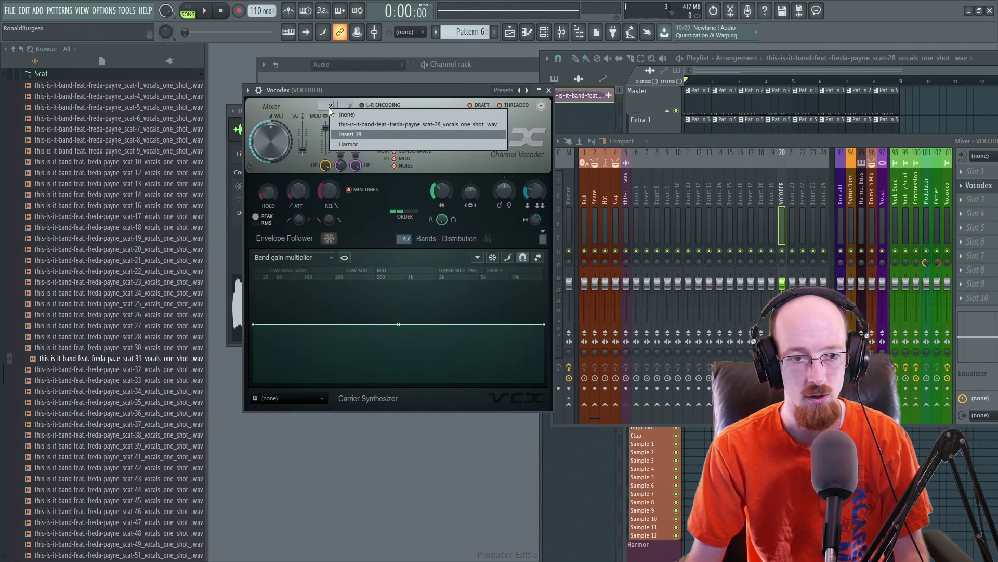
pyautogui.click(351, 125)
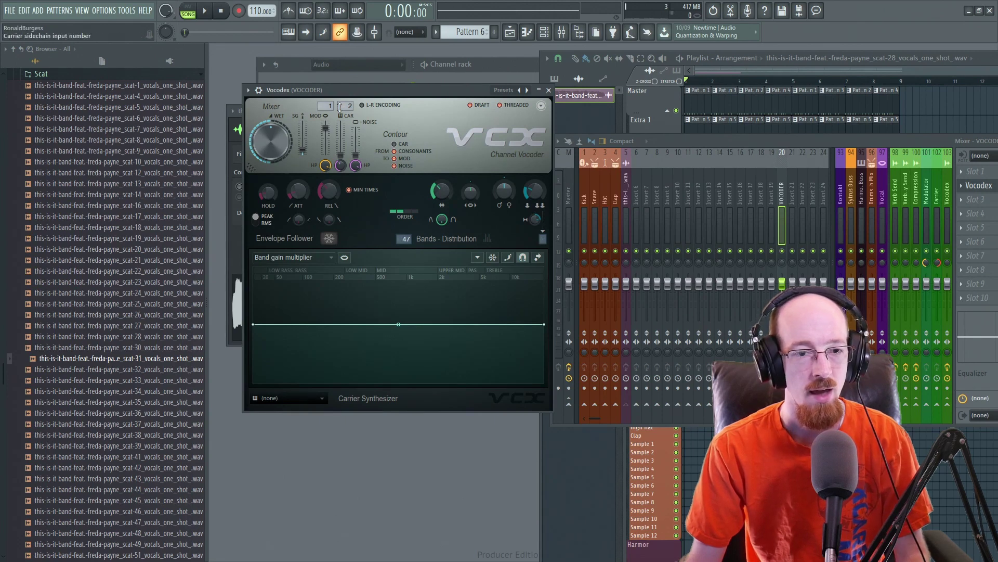
pyautogui.moveTo(411, 92); pyautogui.dragTo(396, 85)
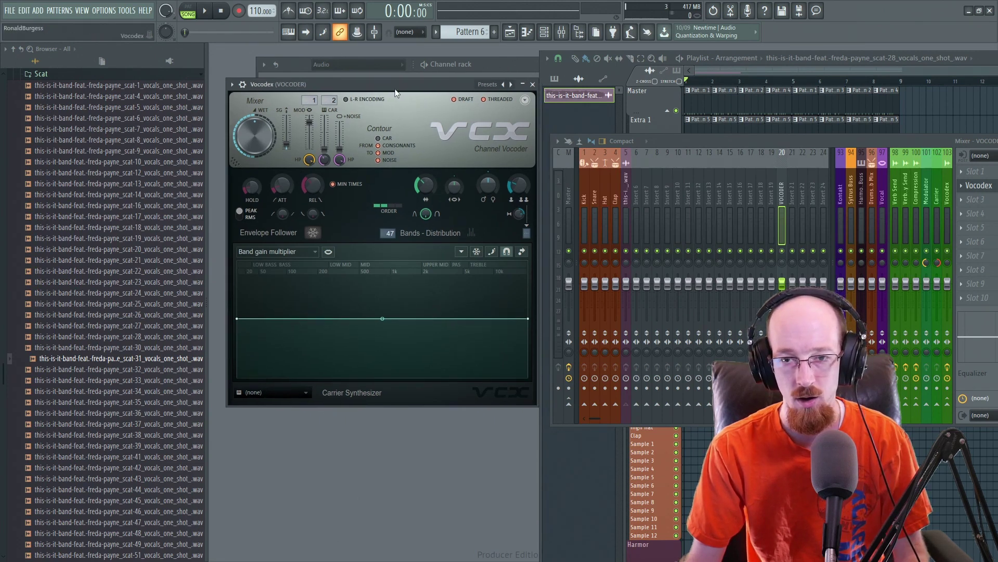
# - Select the vocal clip in the playlist and play the arrangement from the start to hear it through Vocodex
pyautogui.click(804, 70)
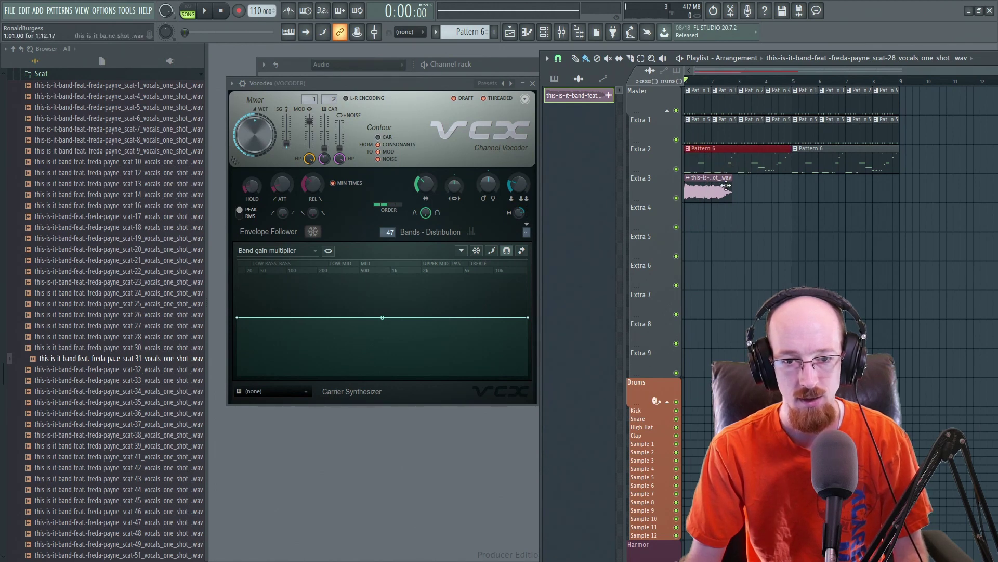
pyautogui.click(705, 194)
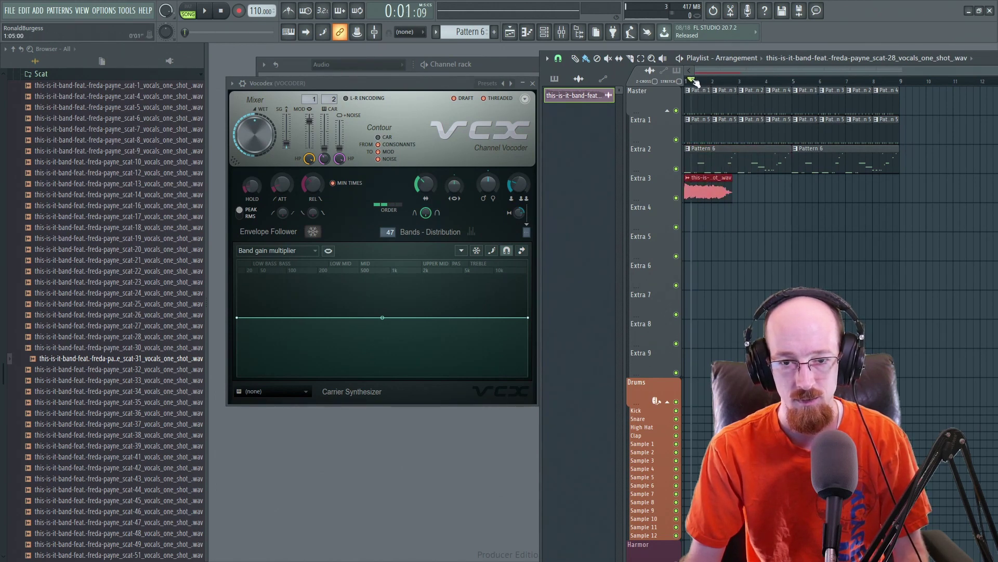
pyautogui.press('space')
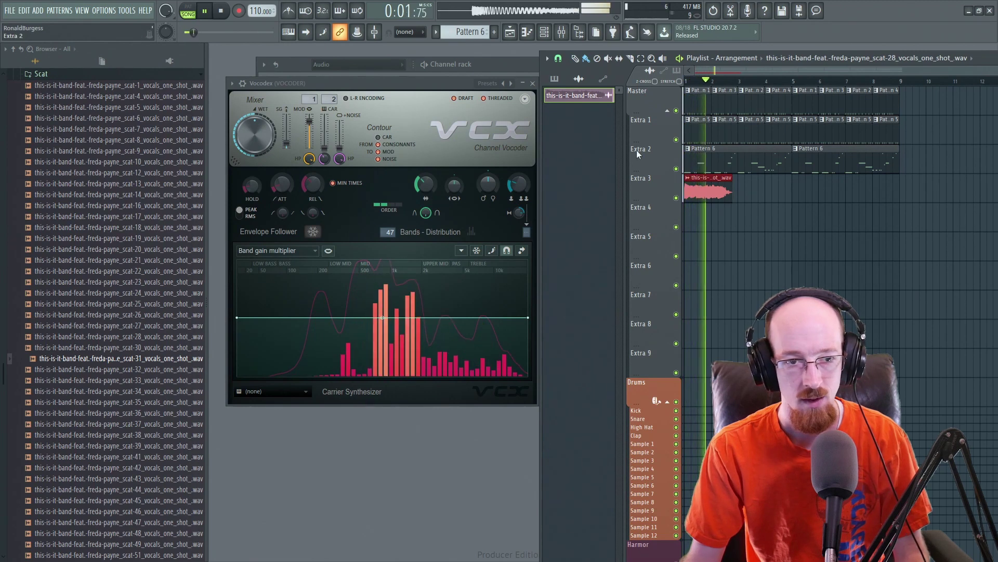
pyautogui.press('space')
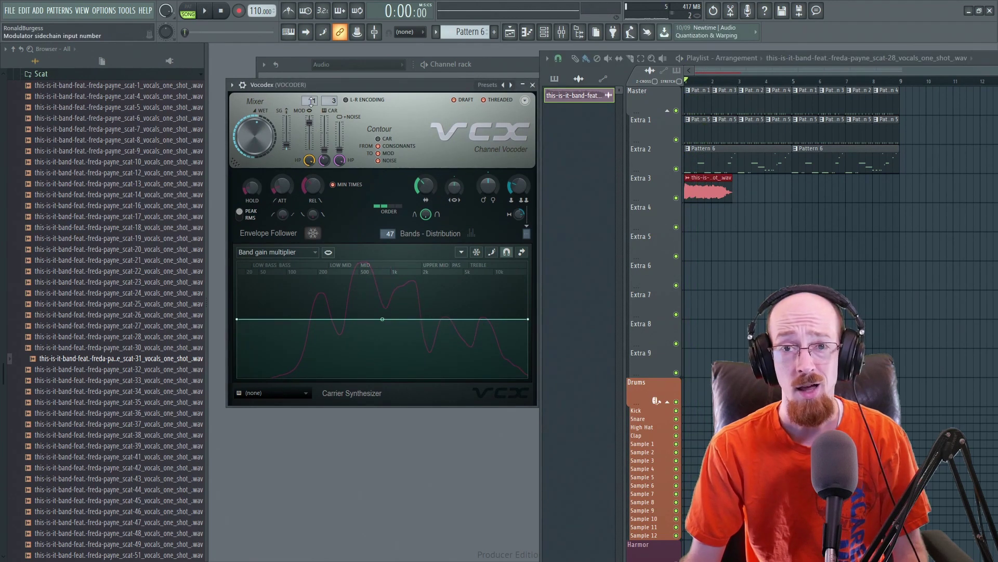
# - Set Vocodex's carrier input to Harmor and its modulator input to the scat-28 vocal track, and play the vocoded result
pyautogui.click(327, 100)
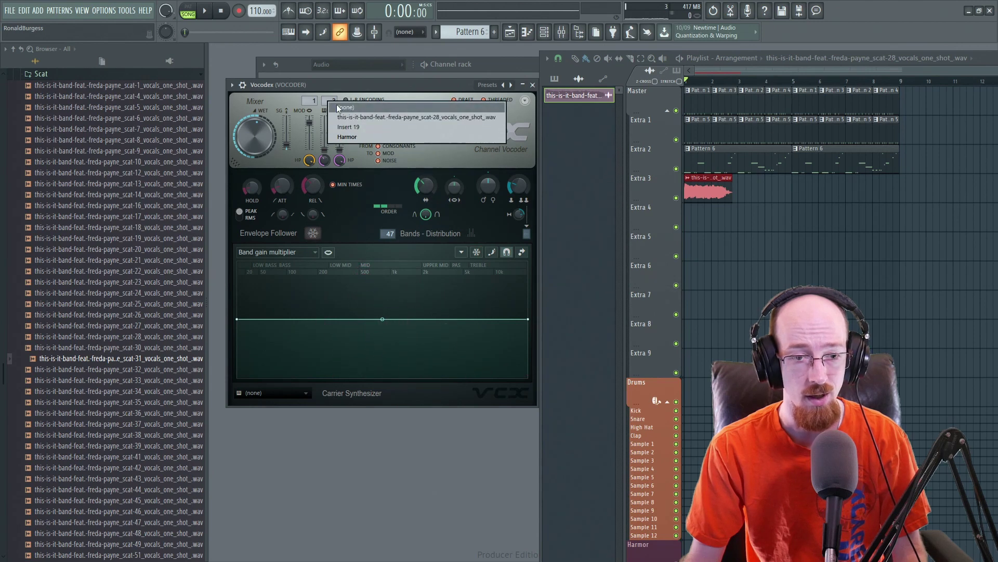
pyautogui.click(347, 137)
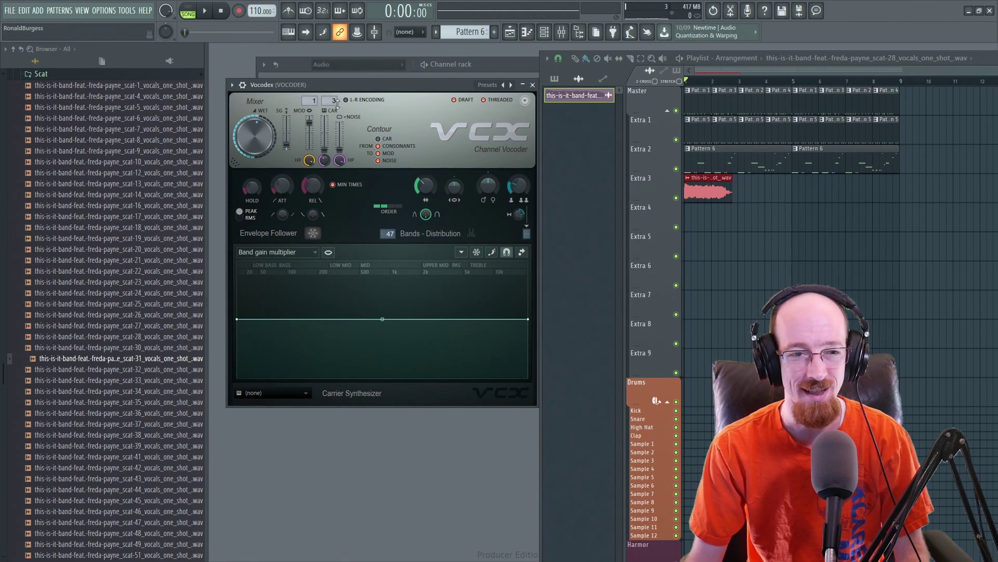
pyautogui.click(306, 101)
pyautogui.click(338, 123)
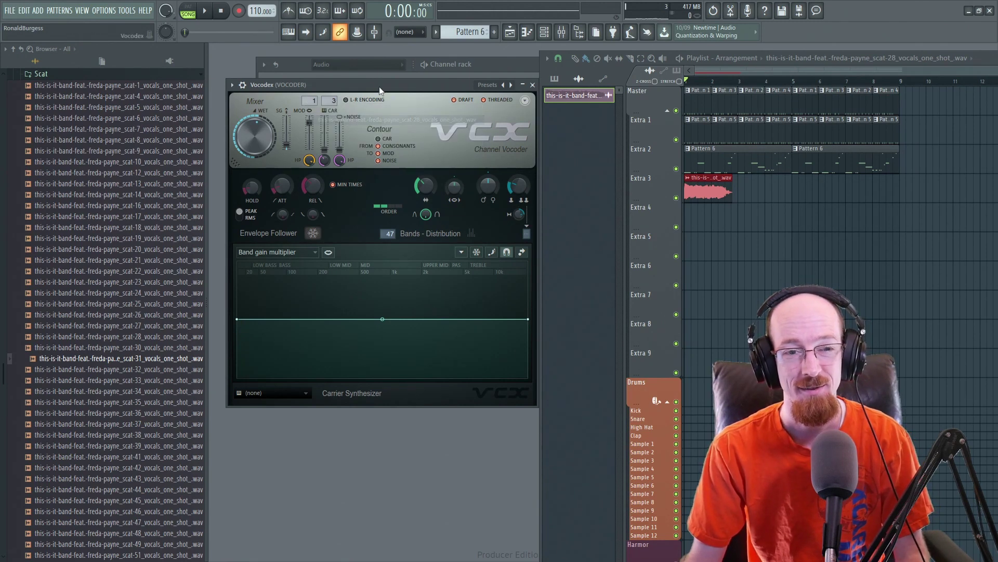
pyautogui.press('space')
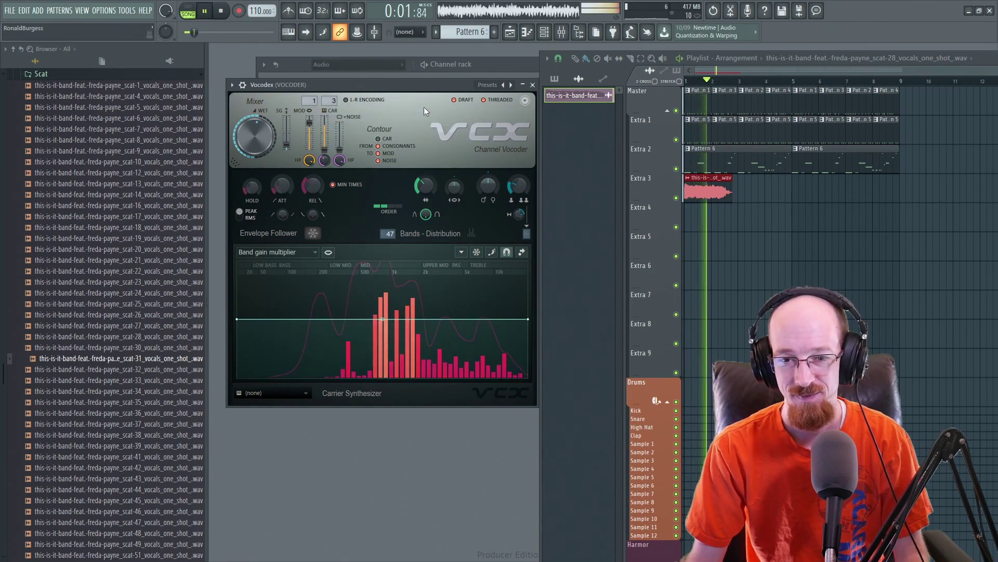
# - Stop playback, show Vocodex's Band distribution curve, bend it downward to a tension of 6.50%, and play the result
pyautogui.press('space')
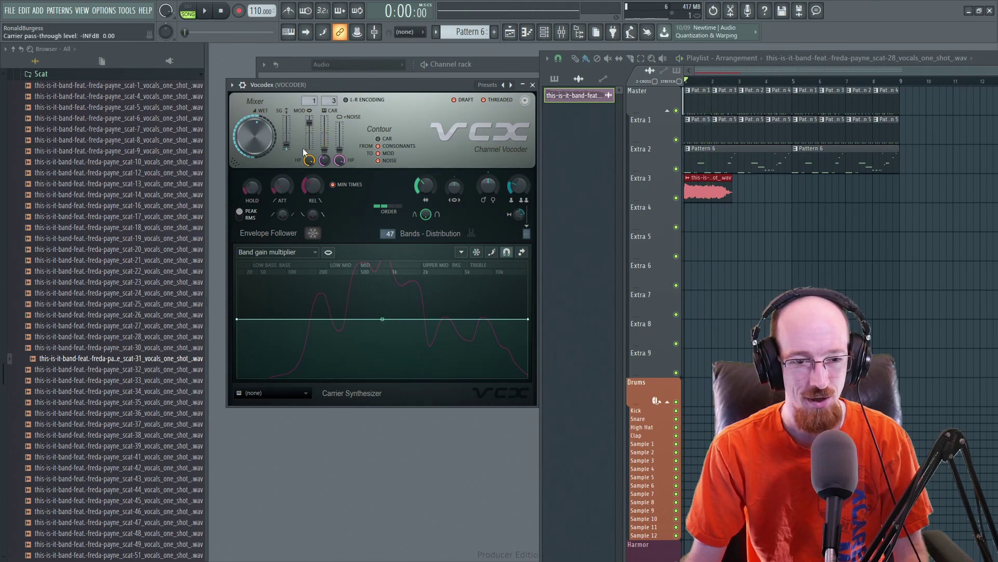
pyautogui.click(281, 252)
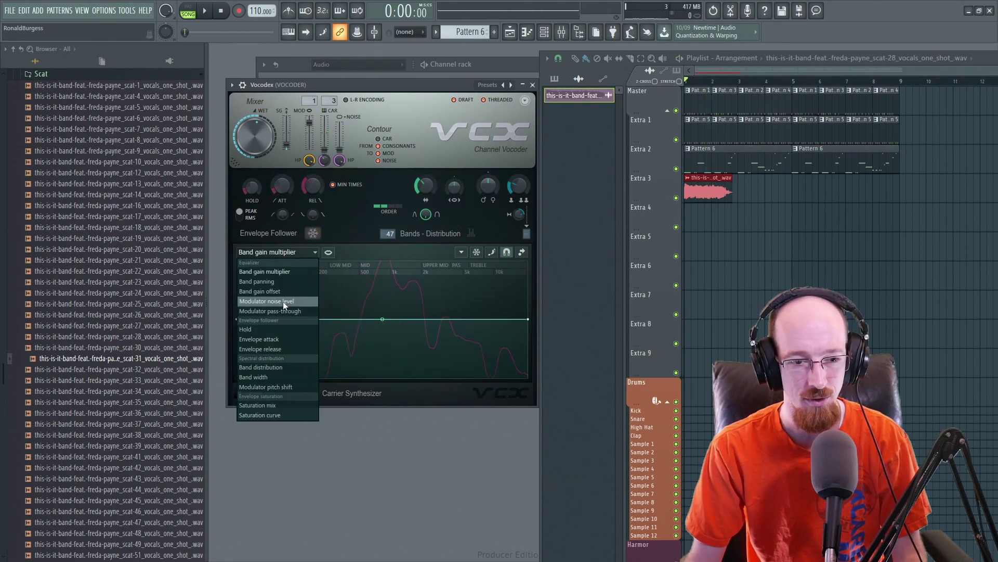
pyautogui.click(265, 367)
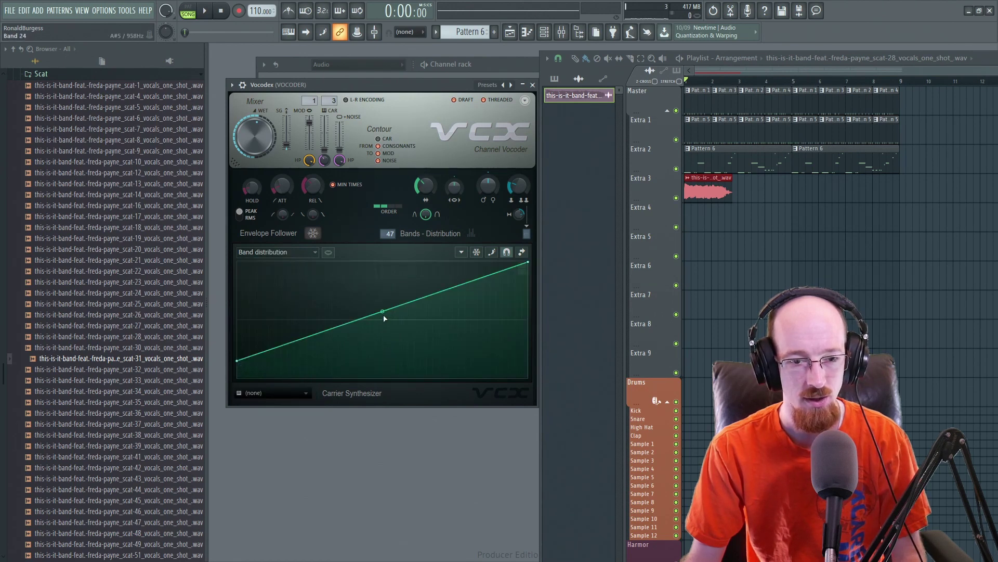
pyautogui.moveTo(382, 311)
pyautogui.mouseDown()
pyautogui.moveTo(382, 350)
pyautogui.moveTo(382, 277)
pyautogui.moveTo(383, 323)
pyautogui.mouseUp()
pyautogui.press('space')
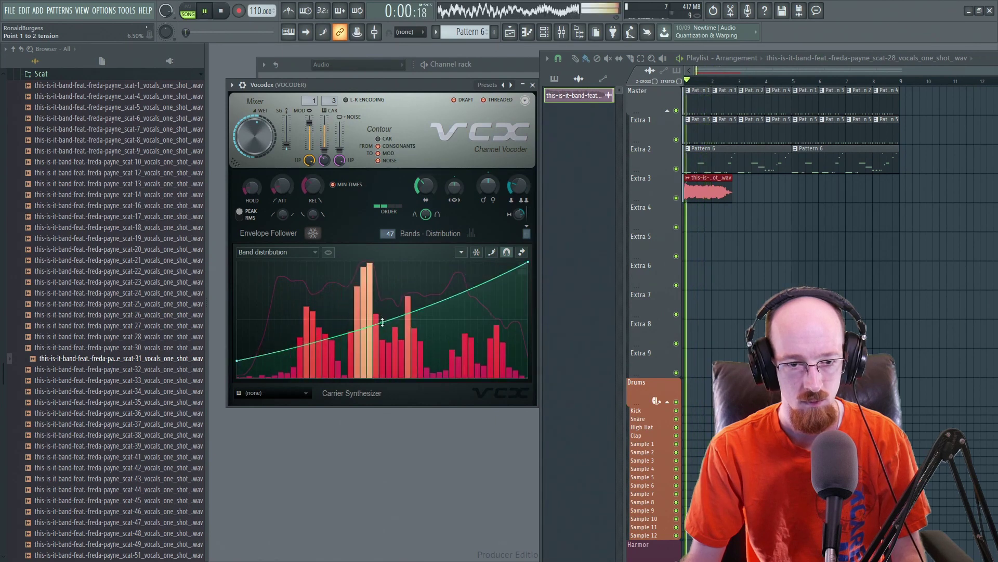
# - Lower Vocodex's modulator pitch shift to -308 cents, bend the band distribution curve to a tension of 19%, and audition the result
pyautogui.press('space')
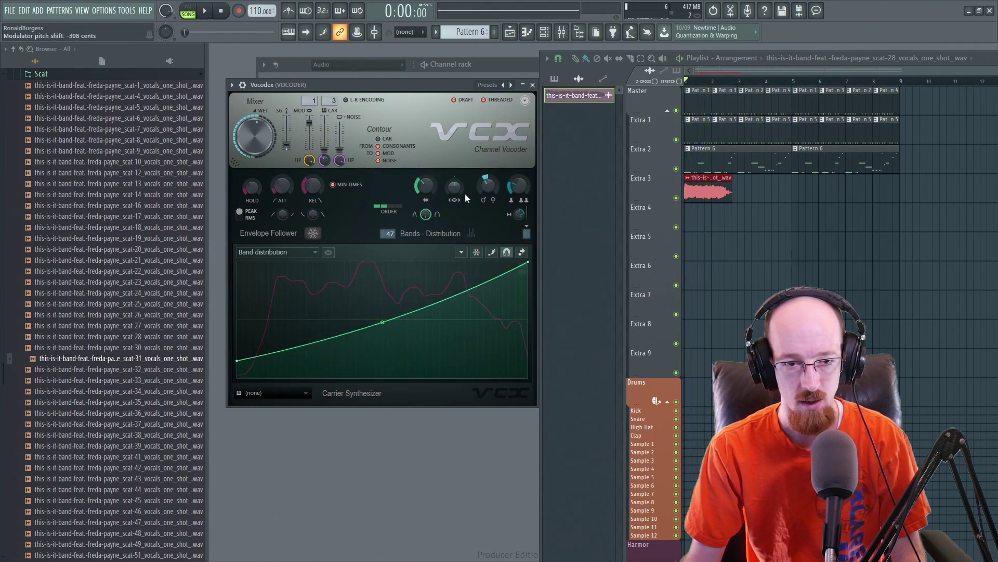
pyautogui.press('space')
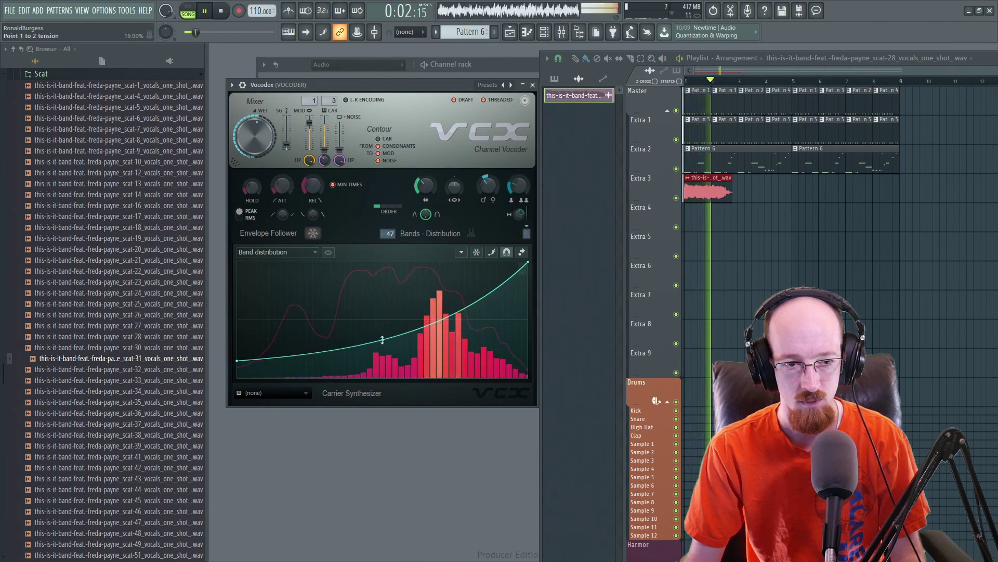
pyautogui.press('space')
# - Open the Harmor 1 carrier synth, set its harmonic detuning divider to 1, and play the arrangement to hear the vocoded sound
pyautogui.press('F6')
pyautogui.click(388, 199)
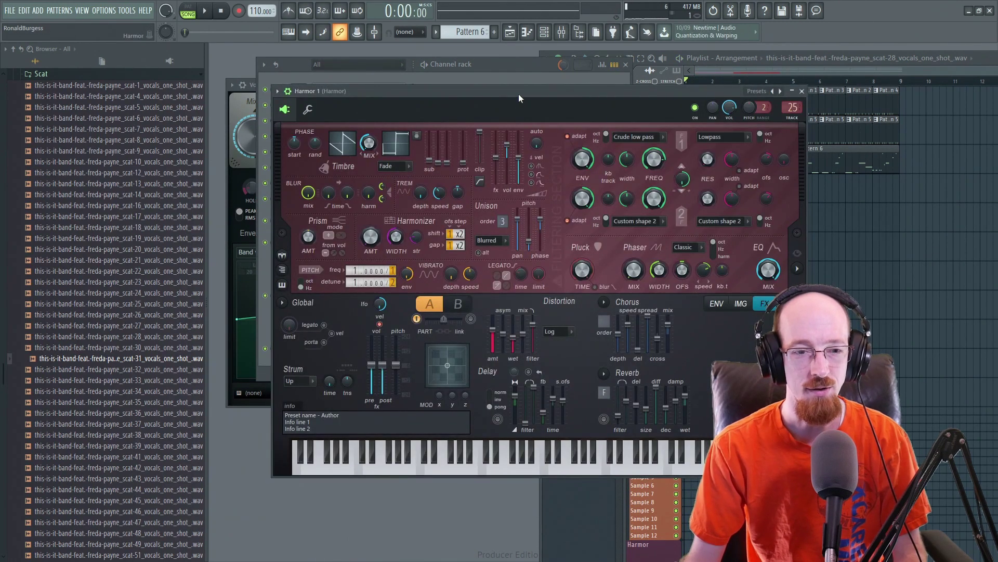
pyautogui.moveTo(519, 94); pyautogui.dragTo(512, 80)
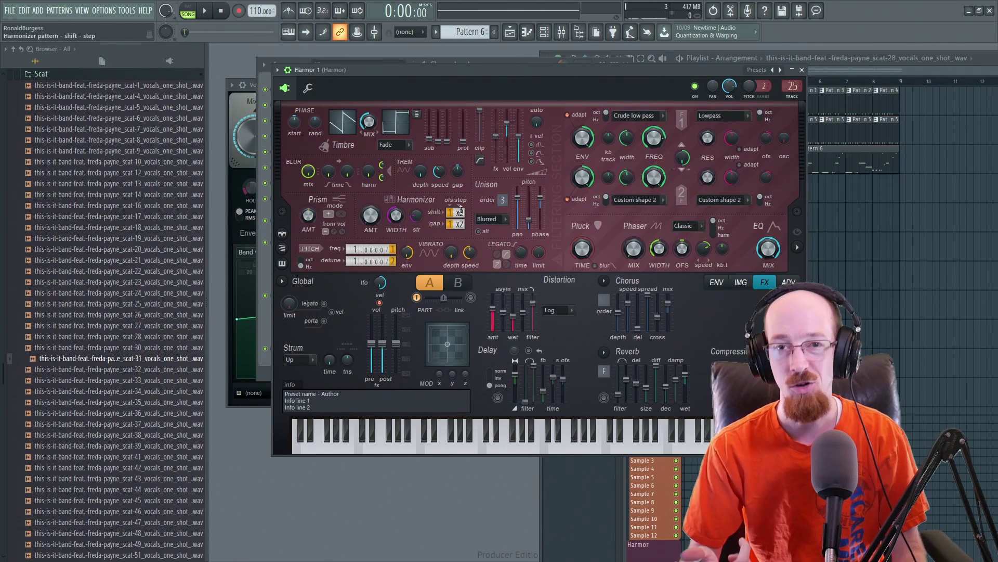
pyautogui.moveTo(392, 261); pyautogui.dragTo(393, 268)
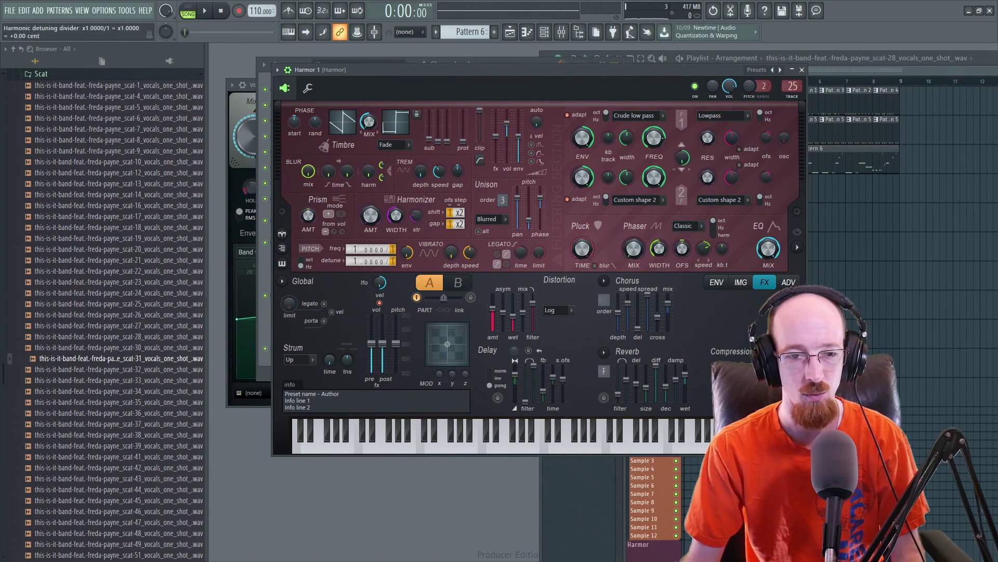
pyautogui.press('space')
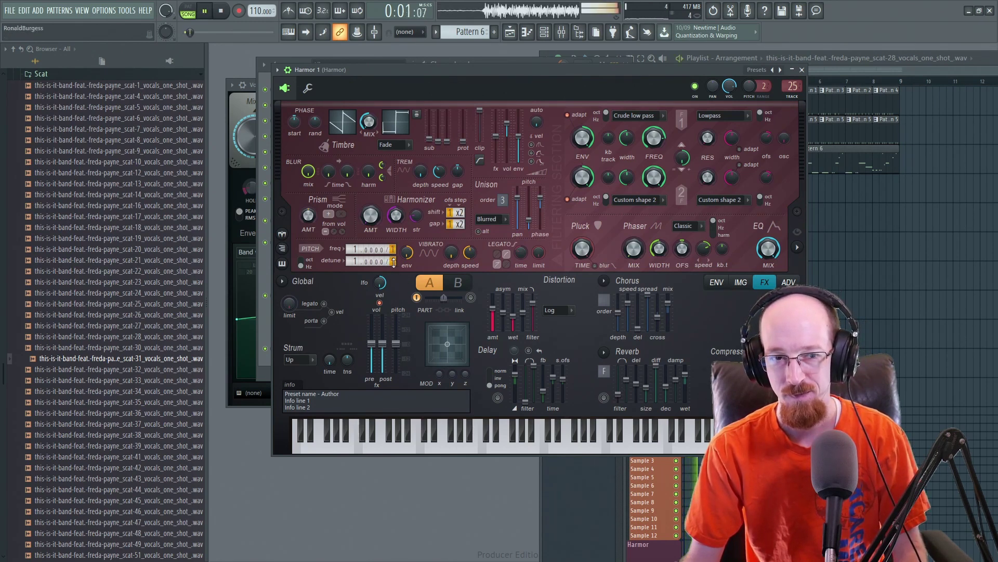
pyautogui.press('space')
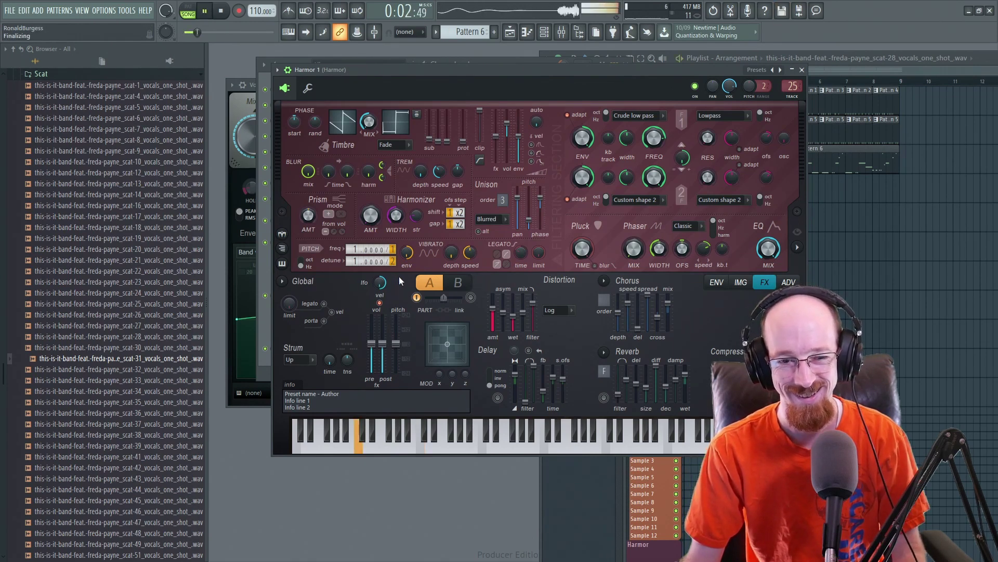
pyautogui.press('space')
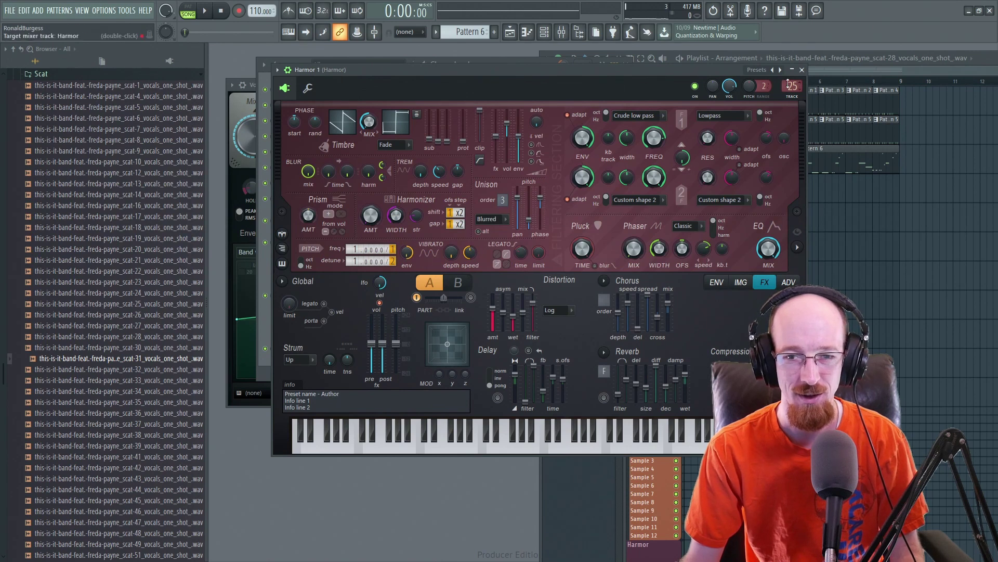
# - Close Harmor and reposition the Vocodex window over the channel rack
pyautogui.click(802, 70)
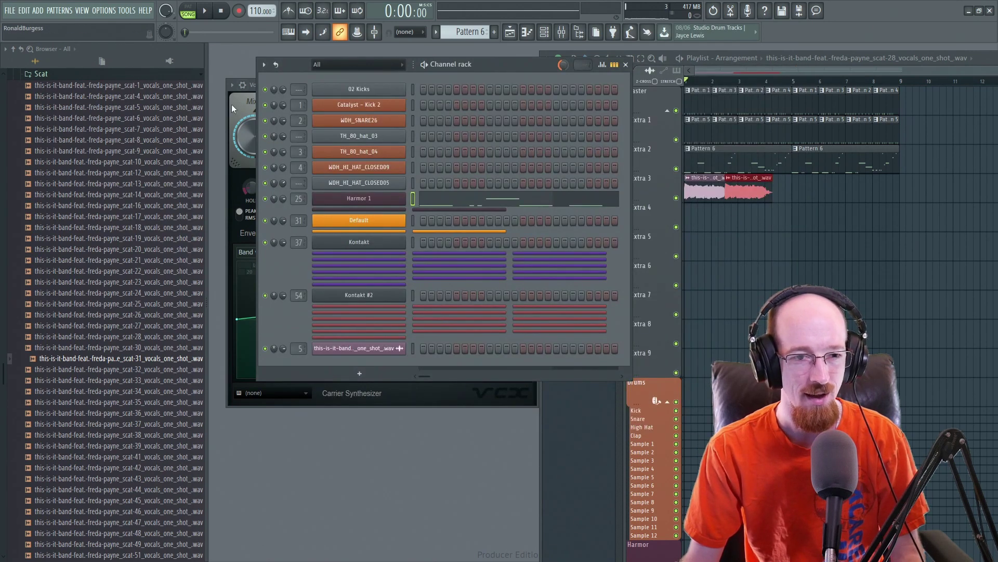
pyautogui.click(232, 104)
pyautogui.moveTo(392, 83); pyautogui.dragTo(473, 97)
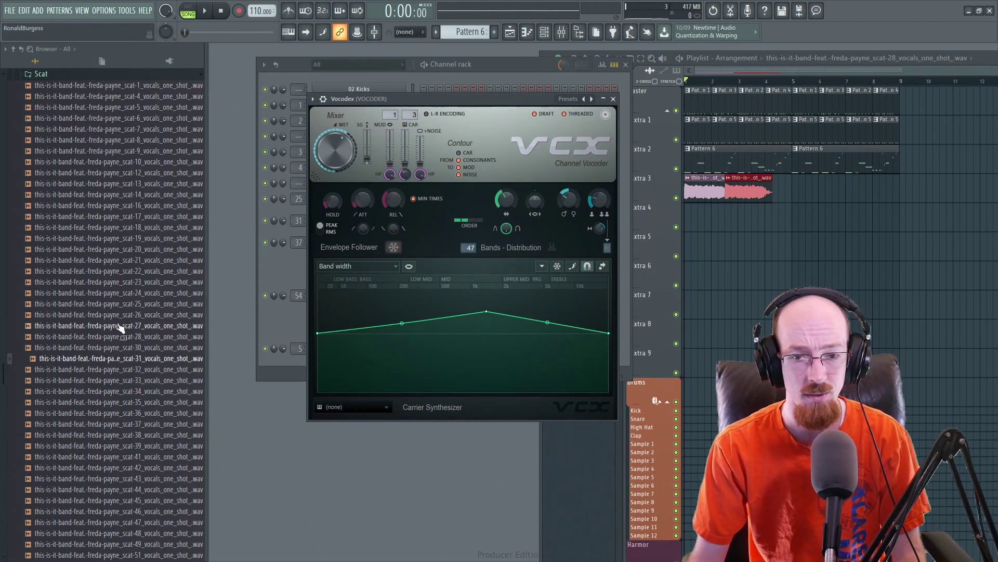
# - Add the scat-30 vocal one-shot at the start of the Extra 4 playlist track and route its channel to mixer track 5
pyautogui.click(692, 188)
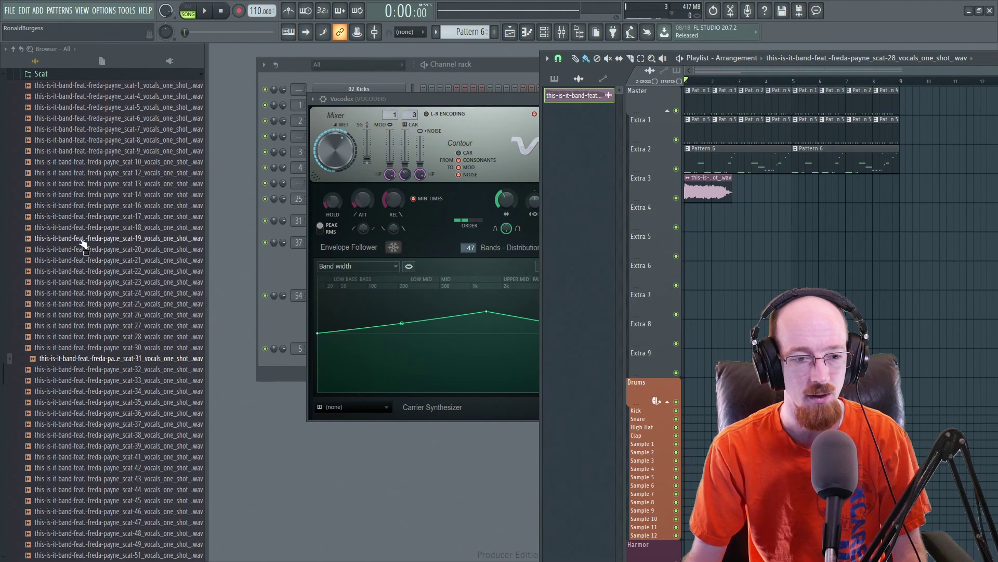
pyautogui.moveTo(93, 348); pyautogui.dragTo(697, 218)
pyautogui.doubleClick(694, 219)
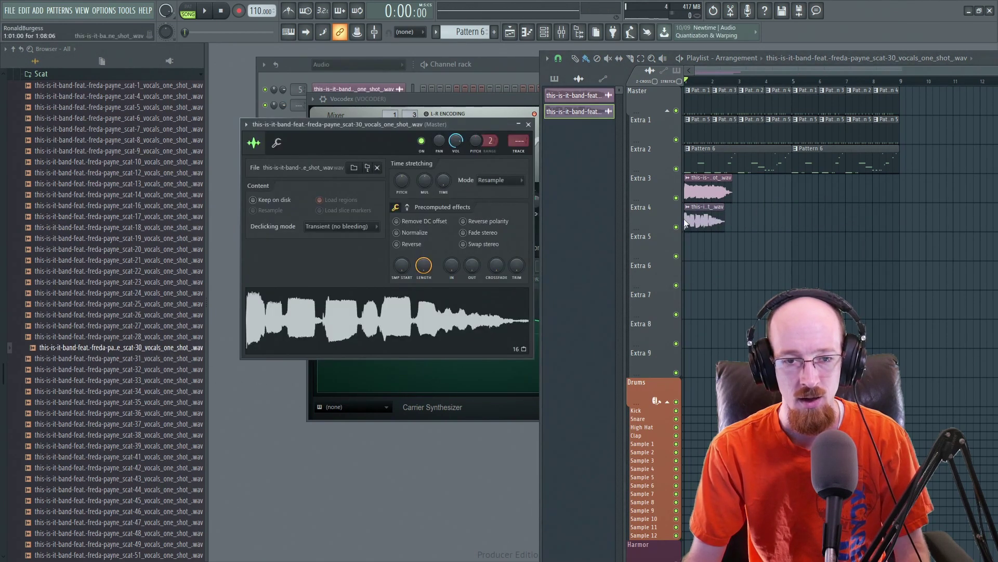
pyautogui.rightClick(524, 144)
pyautogui.write('t')
pyautogui.write('5')
pyautogui.press('Return')
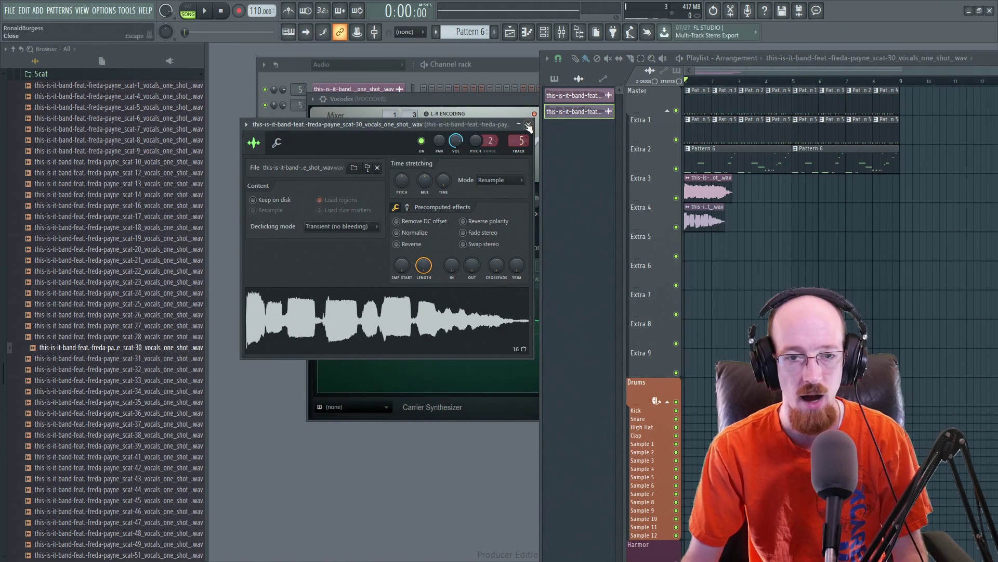
pyautogui.click(527, 125)
# - Move the scat-28 clip to bar 3, put the scat-30 clip at the start of Extra 3, and audition it through Vocodex
pyautogui.moveTo(718, 193); pyautogui.dragTo(771, 193)
pyautogui.moveTo(696, 221); pyautogui.dragTo(697, 192)
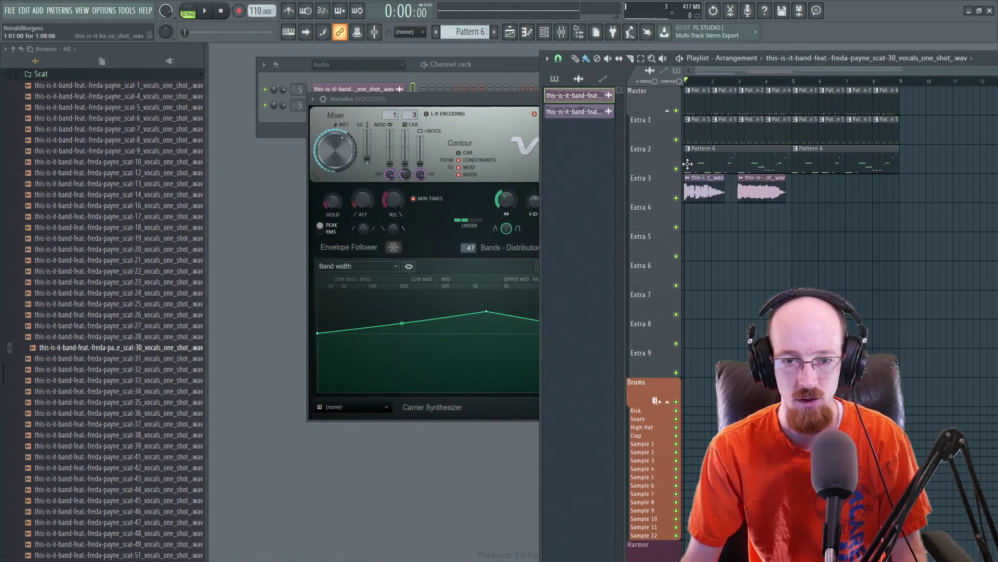
pyautogui.press('space')
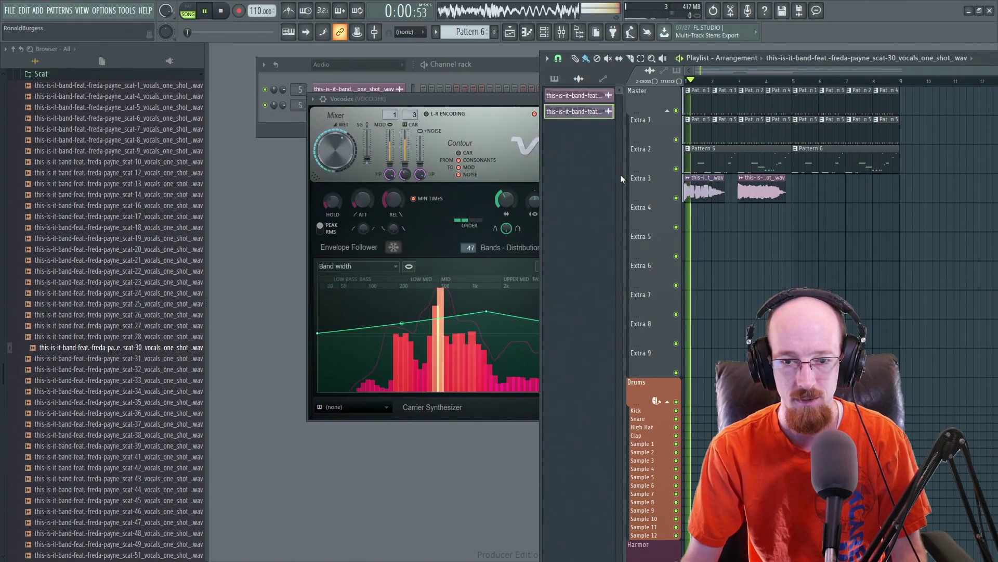
pyautogui.press('space')
# - Set the scat-30 clip aside at bar 5 on Extra 5, return scat-28 to the start of Extra 3, and audition it
pyautogui.moveTo(704, 191); pyautogui.dragTo(811, 250)
pyautogui.moveTo(756, 185); pyautogui.dragTo(702, 185)
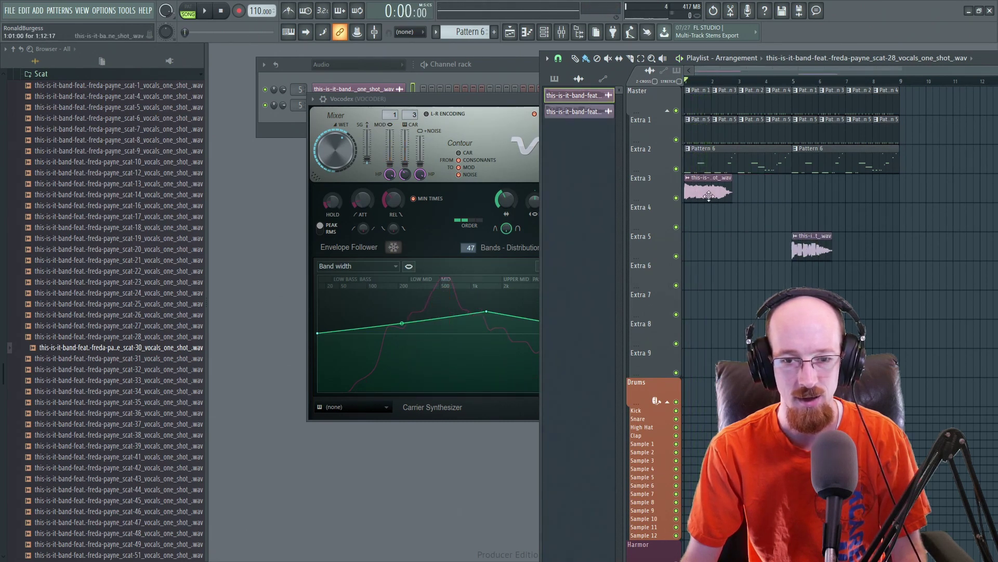
pyautogui.press('space')
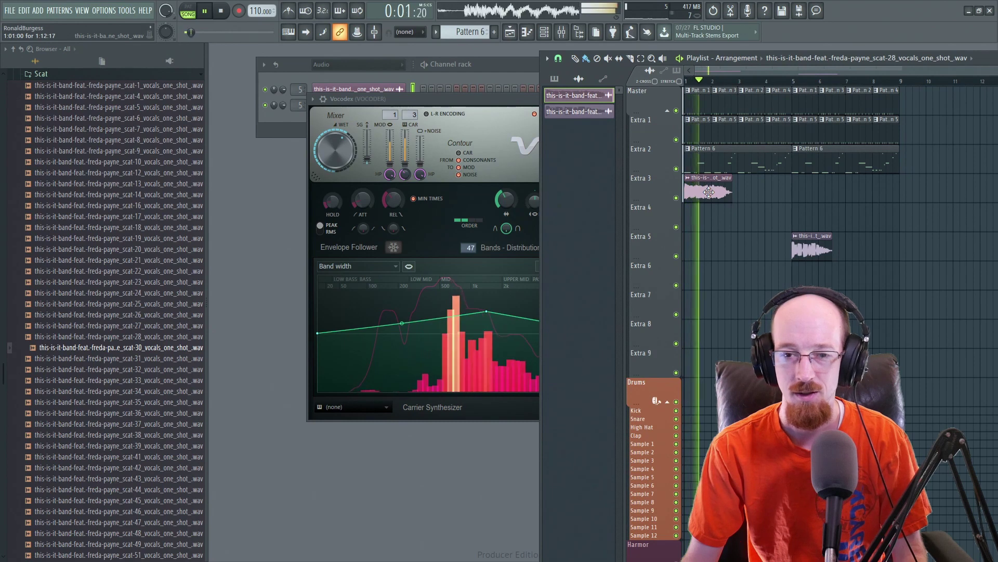
pyautogui.press('space')
# - Slice and arrange the scat-28, scat-30 and scat-34 vocals into a four-bar phrase on Extra 3, and play it through the vocoder
pyautogui.moveTo(693, 192); pyautogui.dragTo(747, 192)
pyautogui.moveTo(796, 244); pyautogui.dragTo(763, 216)
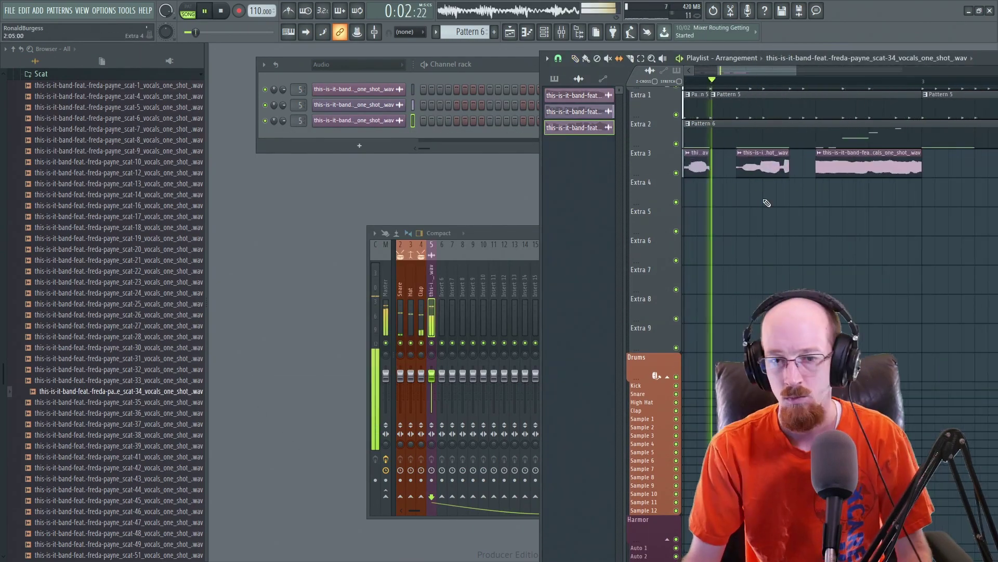
pyautogui.moveTo(858, 169); pyautogui.dragTo(791, 169)
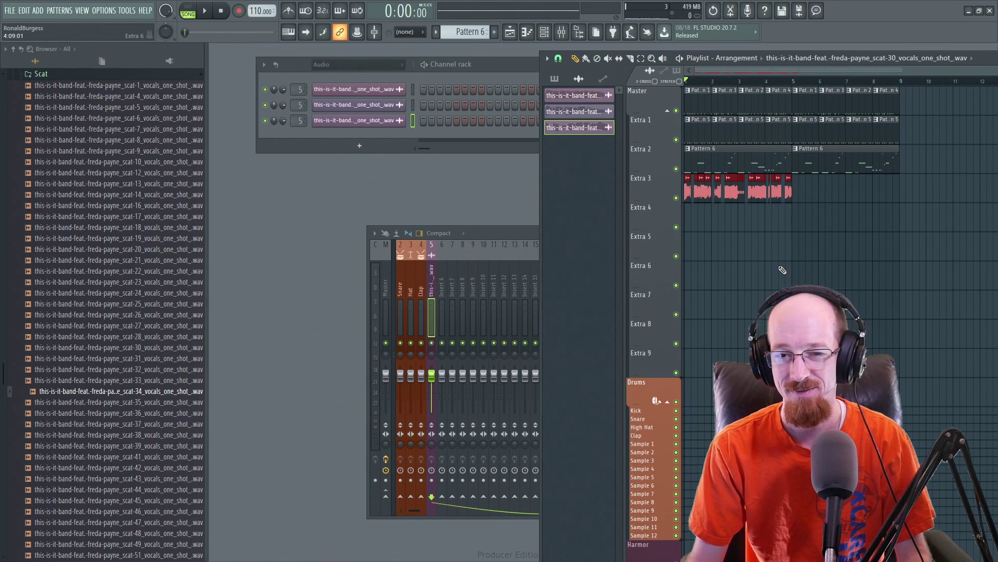
pyautogui.press('space')
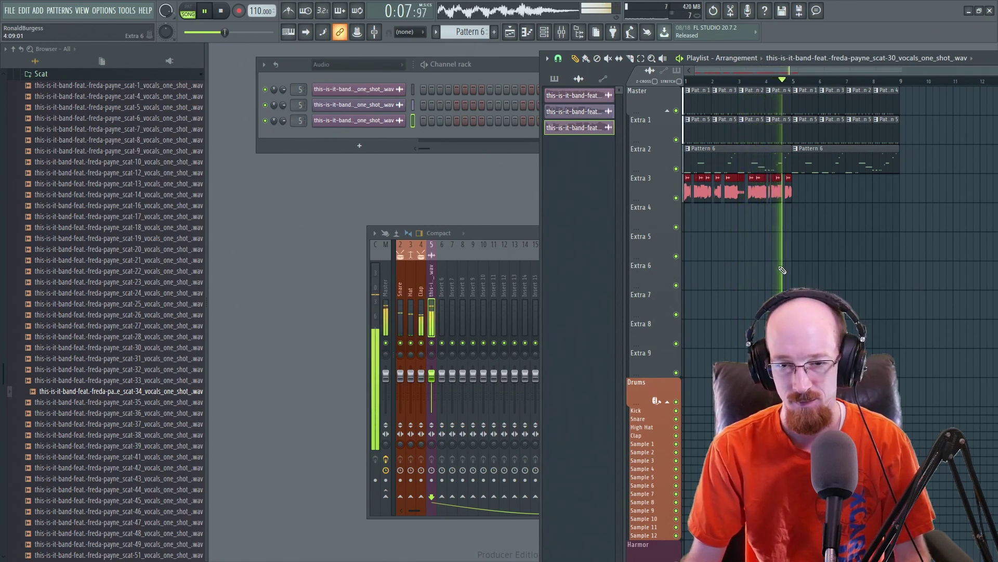
pyautogui.press('space')
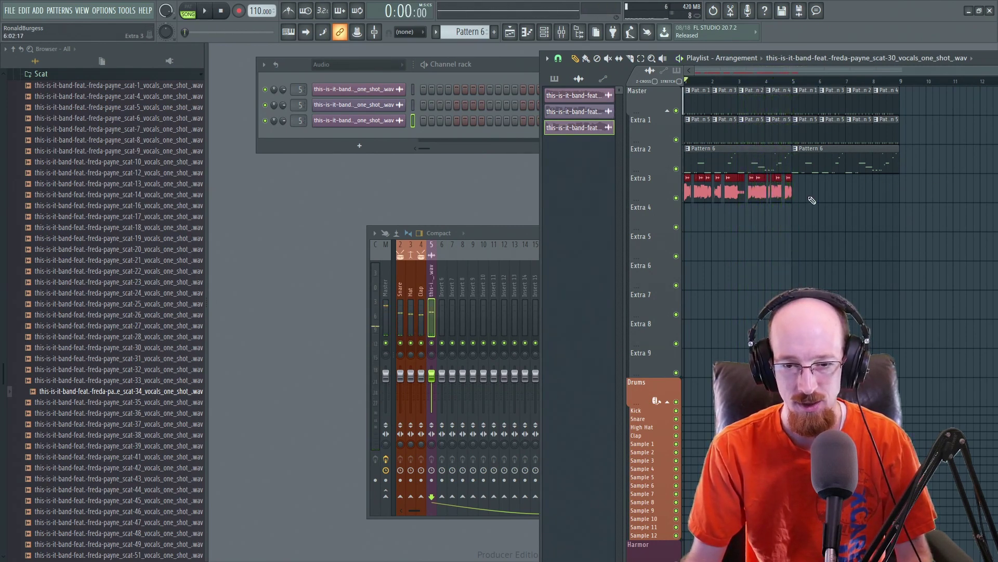
# - Duplicate the four-bar vocal phrase to bars 5 to 8, and render the full-song VOCODER mixer track to an audio clip on Extra 4
pyautogui.moveTo(731, 191); pyautogui.dragTo(839, 196)
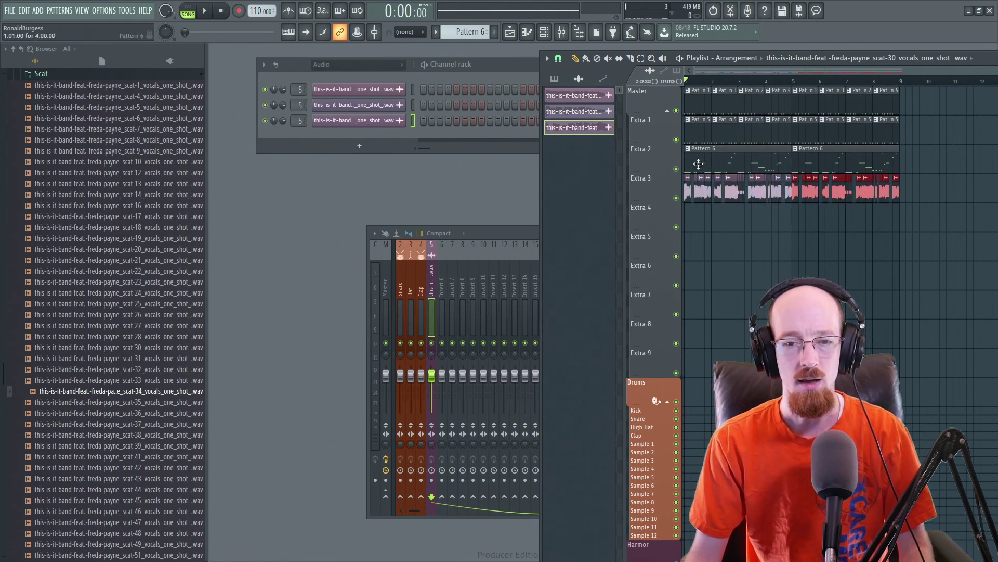
pyautogui.moveTo(698, 164); pyautogui.dragTo(901, 230)
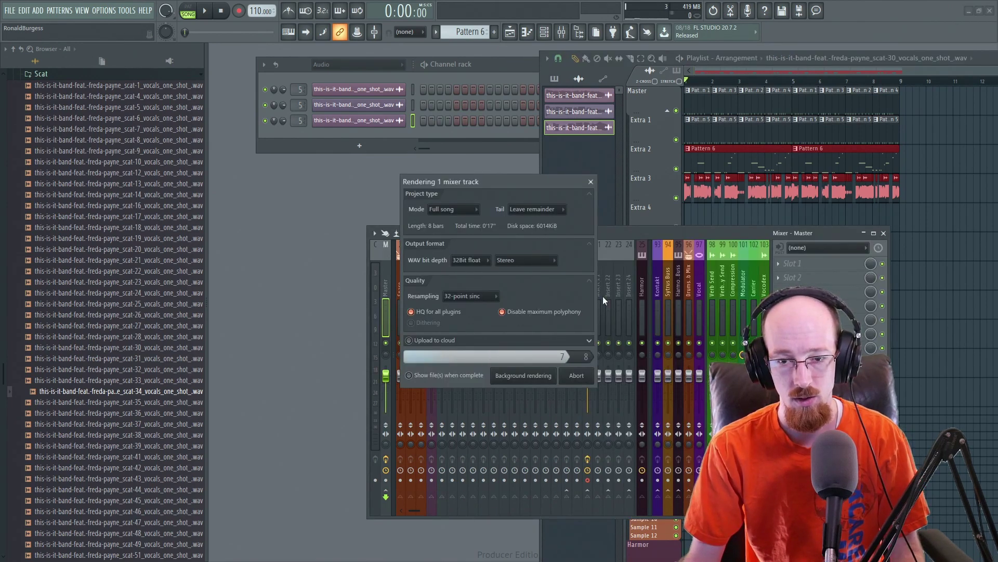
pyautogui.click(742, 86)
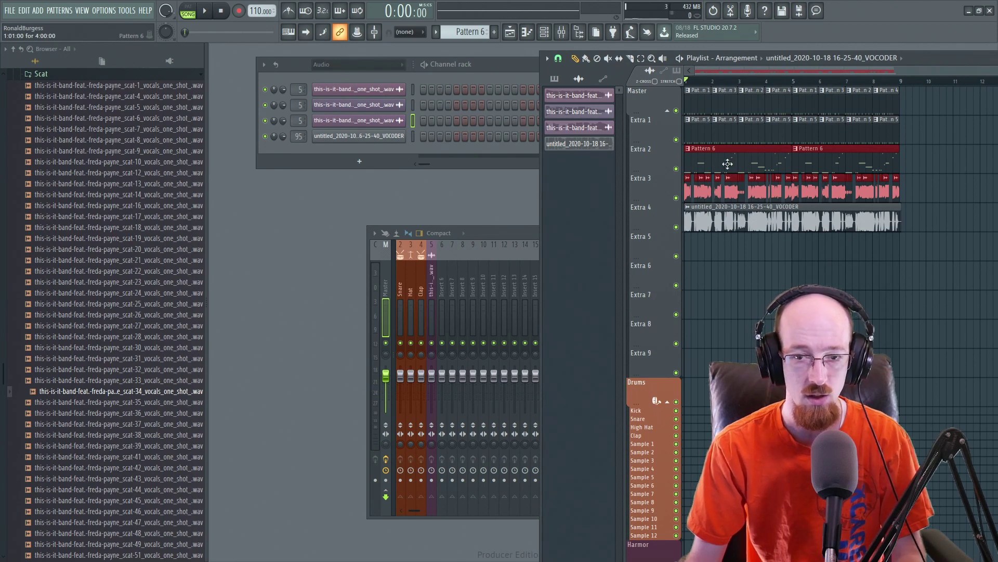
# - Mute both Pattern 6 clips and all original vocal slices on Extra 3, and play the rendered vocoder audio with the beat
pyautogui.keyDown('alt'); pyautogui.rightClick(702, 170); pyautogui.keyUp('alt')
pyautogui.keyDown('alt'); pyautogui.rightClick(835, 170); pyautogui.keyUp('alt')
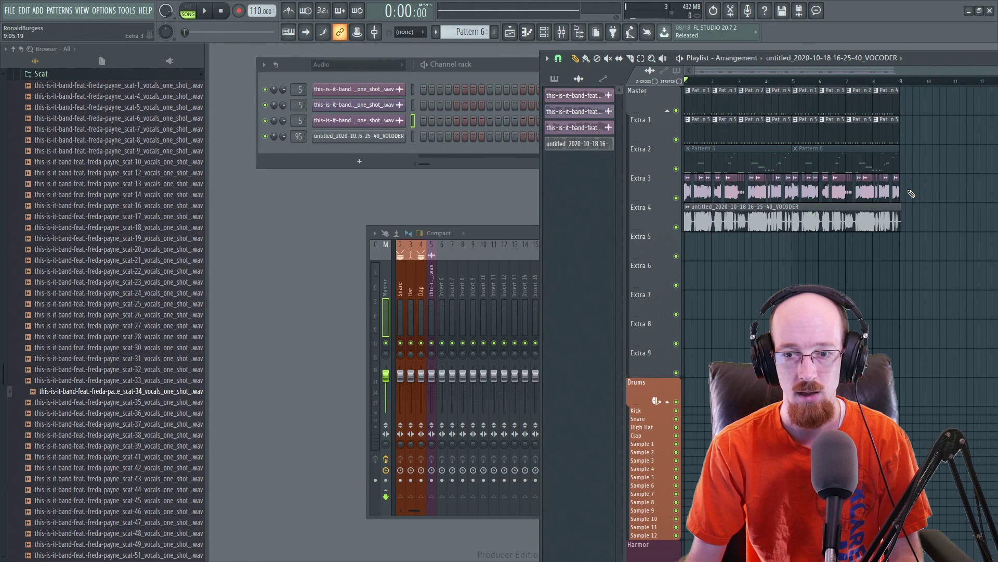
pyautogui.moveTo(913, 193); pyautogui.dragTo(690, 196)
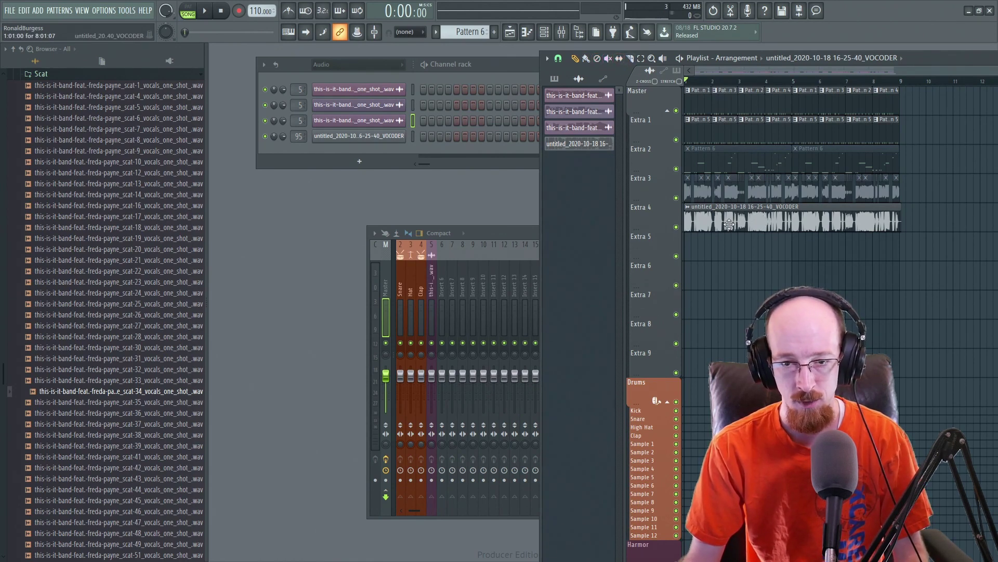
pyautogui.press('space')
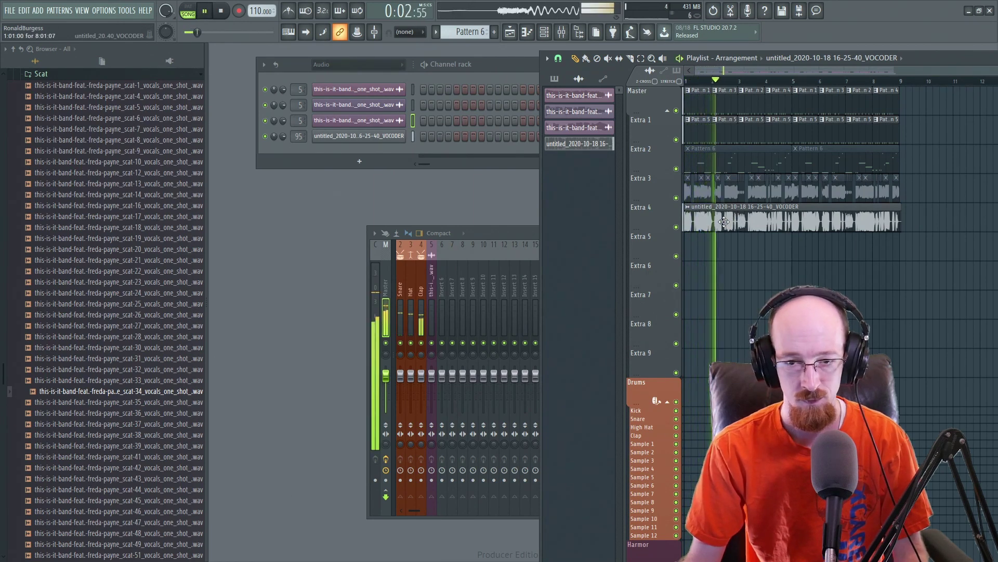
pyautogui.press('space')
pyautogui.click(454, 242)
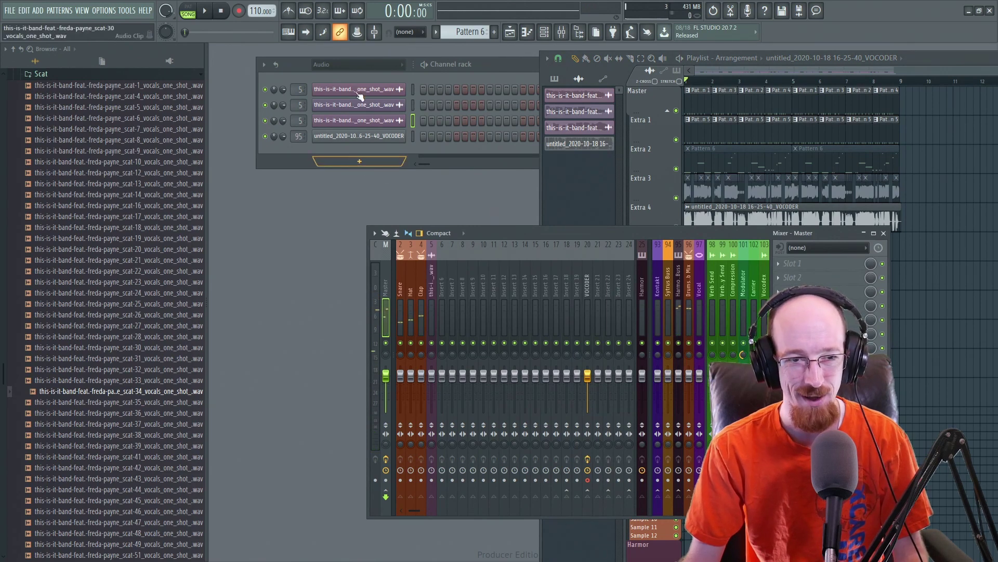
pyautogui.click(359, 65)
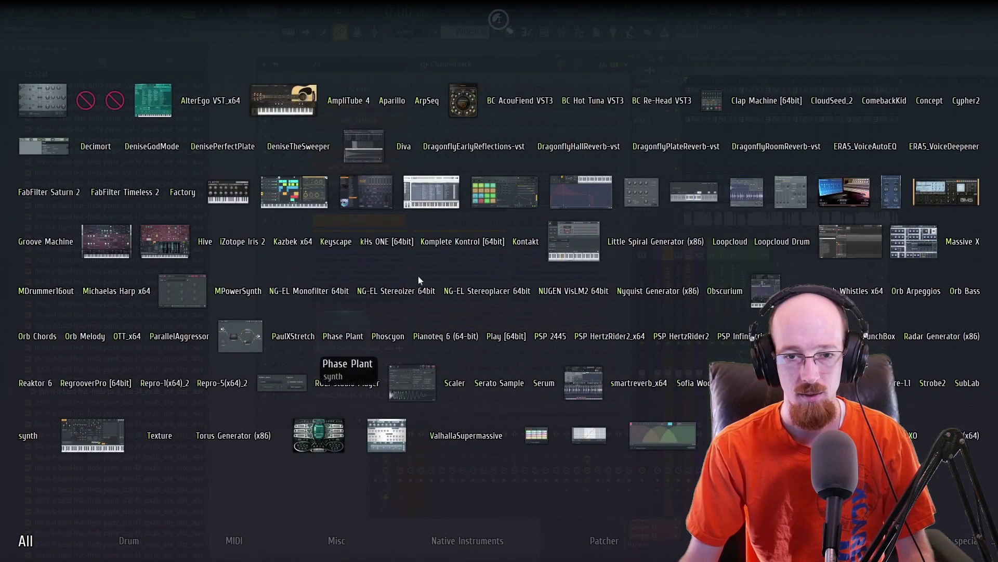
pyautogui.press('Escape')
# - Rename mixer track Insert 16 as Melodyne!!!! and load the Melodyne plugin in its second effect slot
pyautogui.click(682, 232)
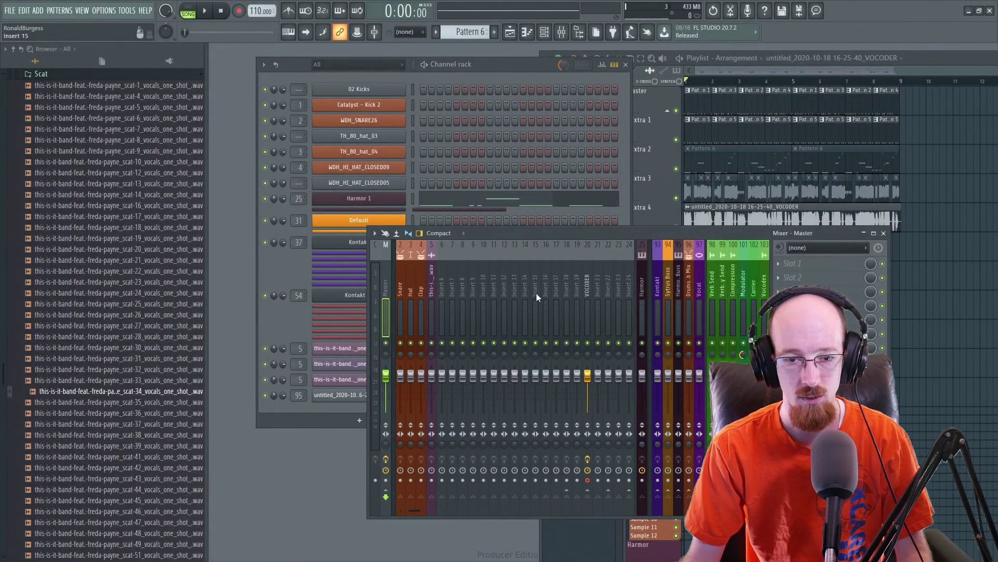
pyautogui.click(573, 281)
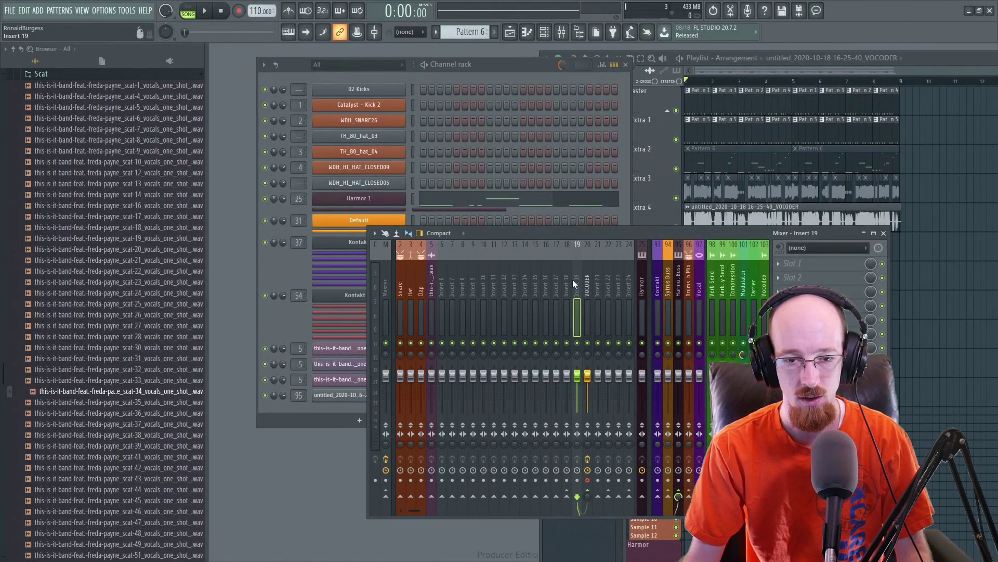
pyautogui.doubleClick(544, 281)
pyautogui.write('Melodyne!!!!')
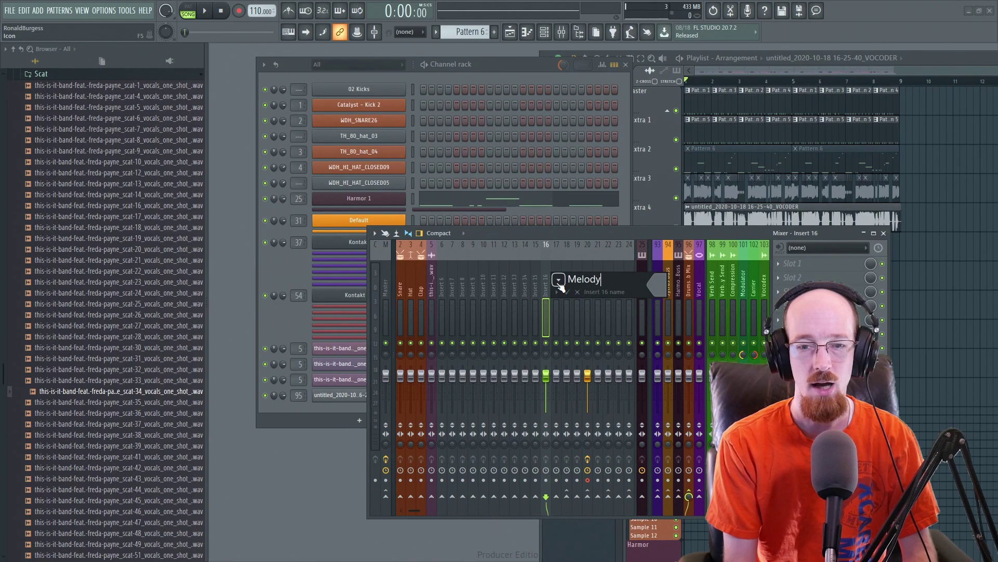
pyautogui.press('Return')
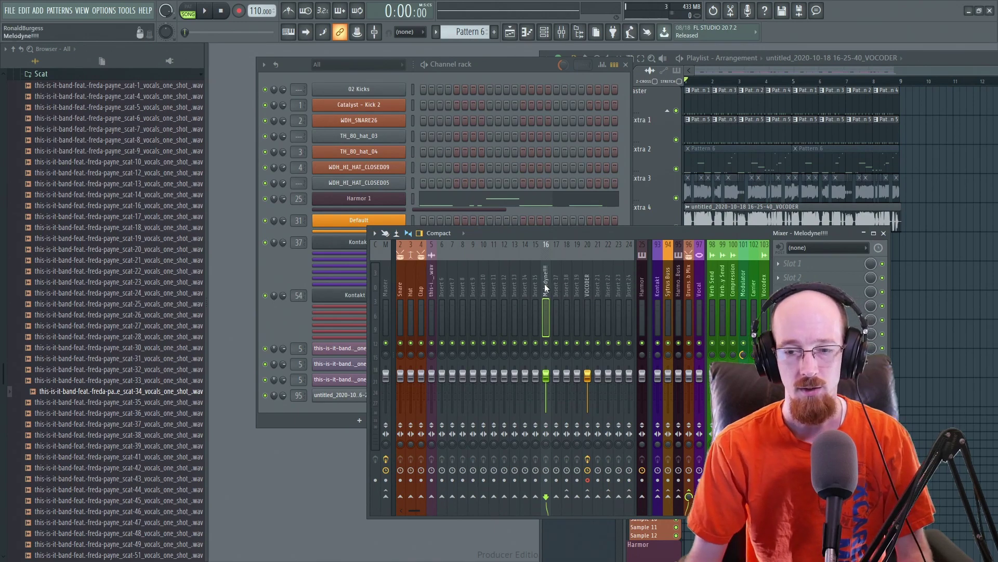
pyautogui.press('F8')
pyautogui.write('mel')
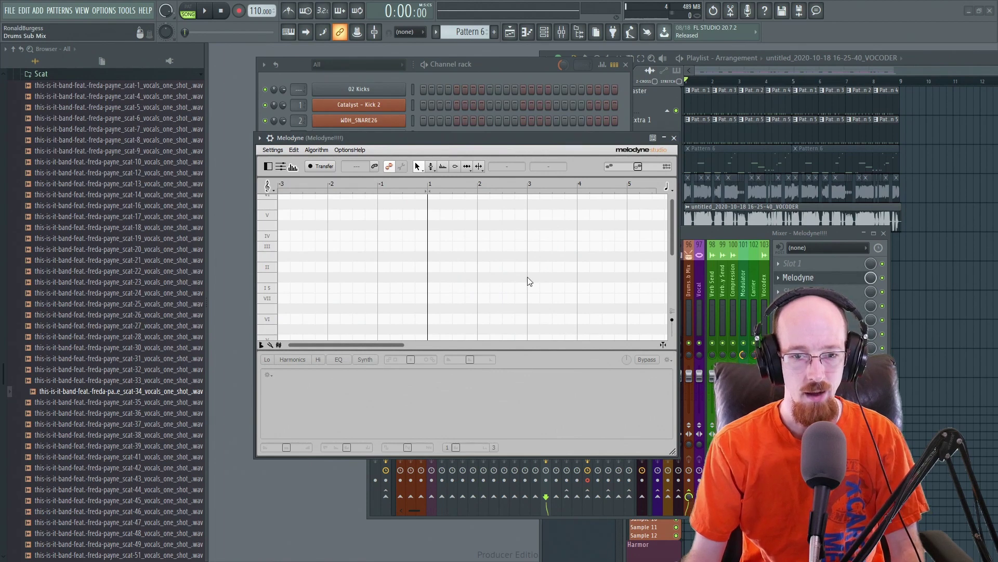
pyautogui.doubleClick(763, 207)
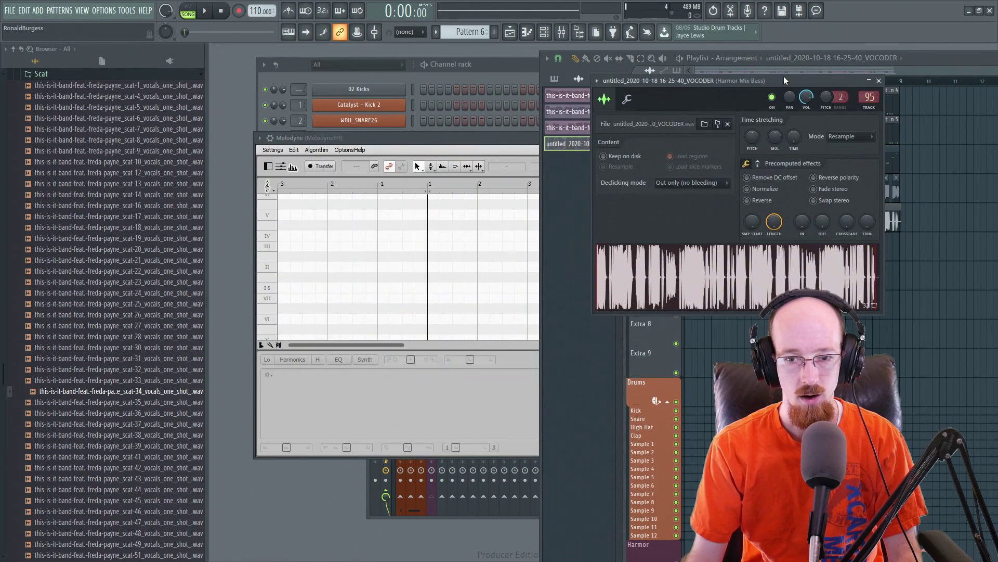
pyautogui.moveTo(685, 260); pyautogui.dragTo(479, 283)
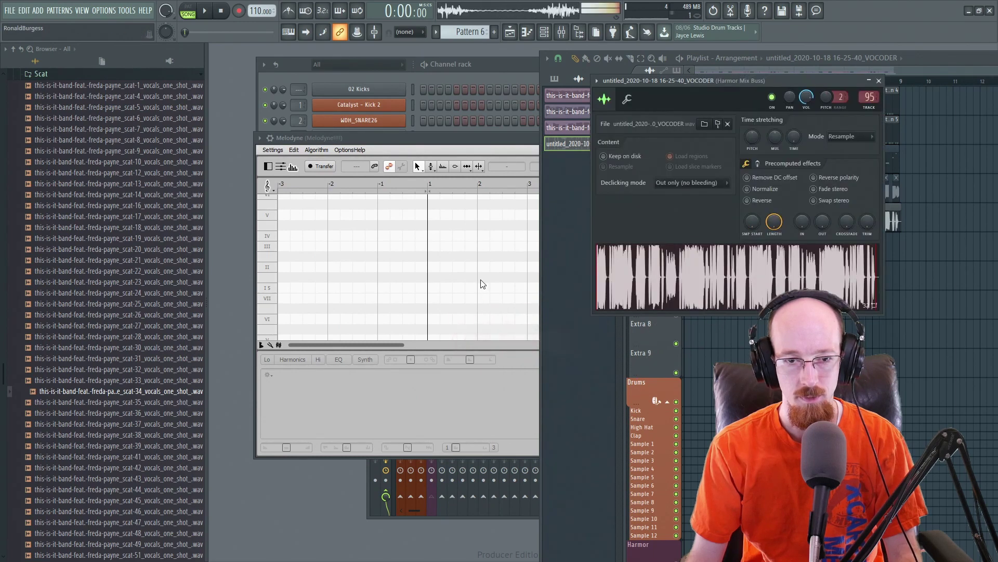
pyautogui.click(878, 81)
pyautogui.click(230, 12)
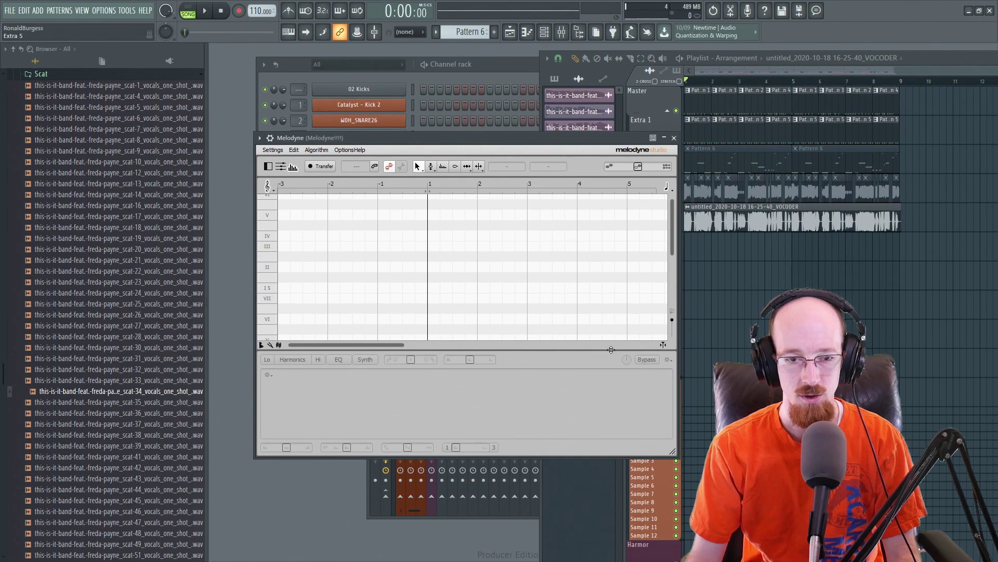
# - Arm Transfer in Melodyne, enlarge its note editor area, and close the plugin window
pyautogui.moveTo(612, 348); pyautogui.dragTo(615, 403)
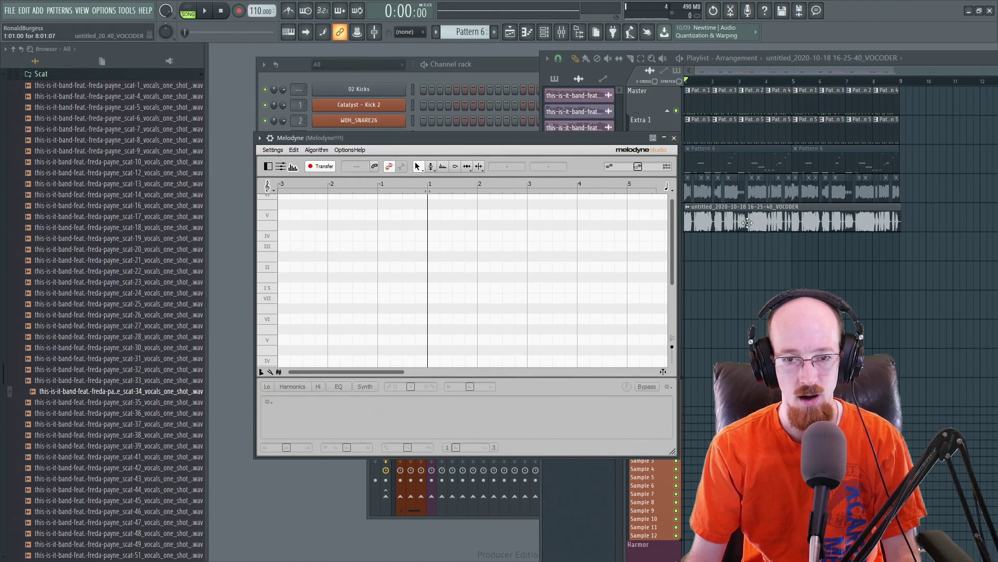
pyautogui.click(674, 138)
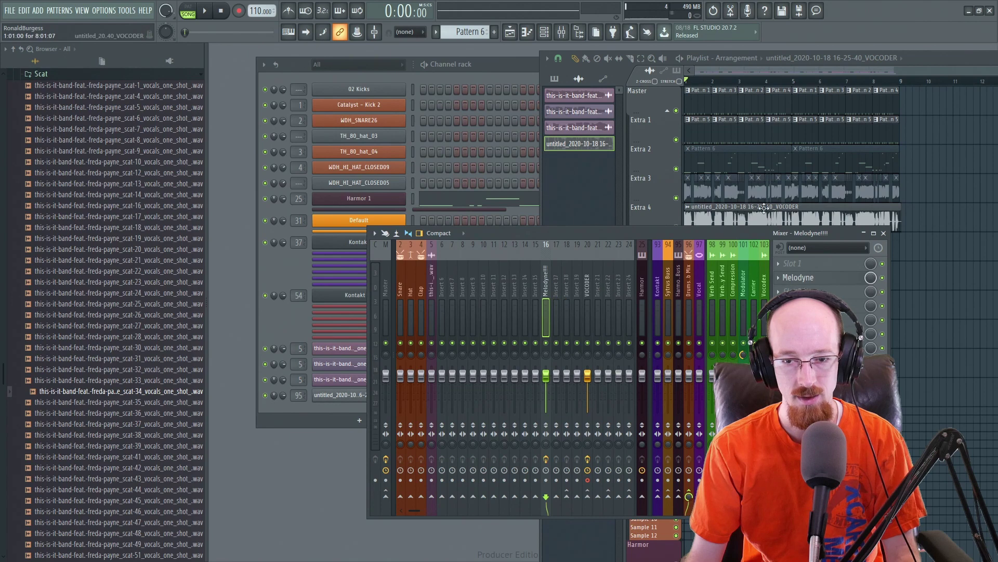
# - Route the rendered VOCODER audio clip's channel to mixer track 16 and close its channel settings
pyautogui.doubleClick(728, 207)
pyautogui.doubleClick(869, 97)
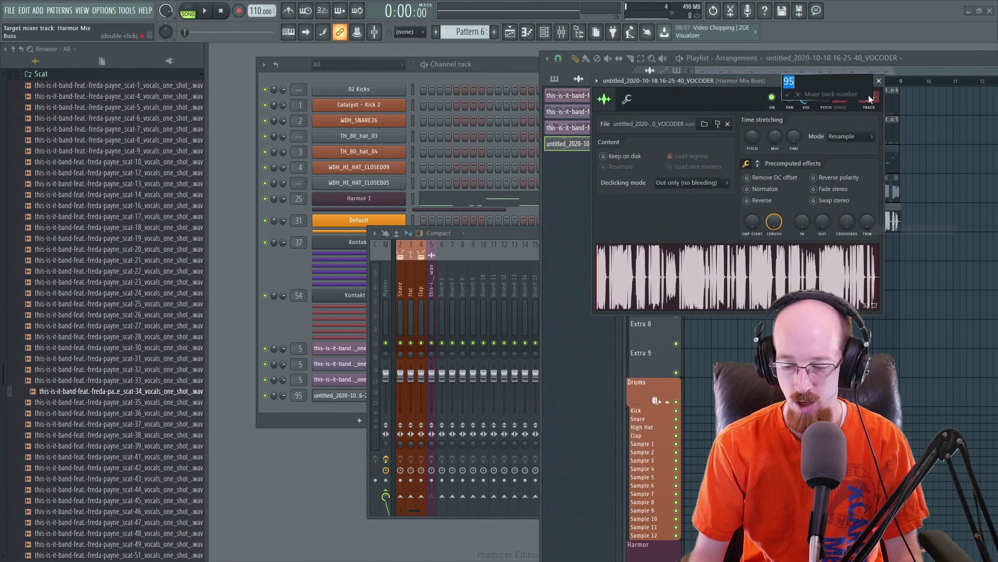
pyautogui.write('16')
pyautogui.press('Return')
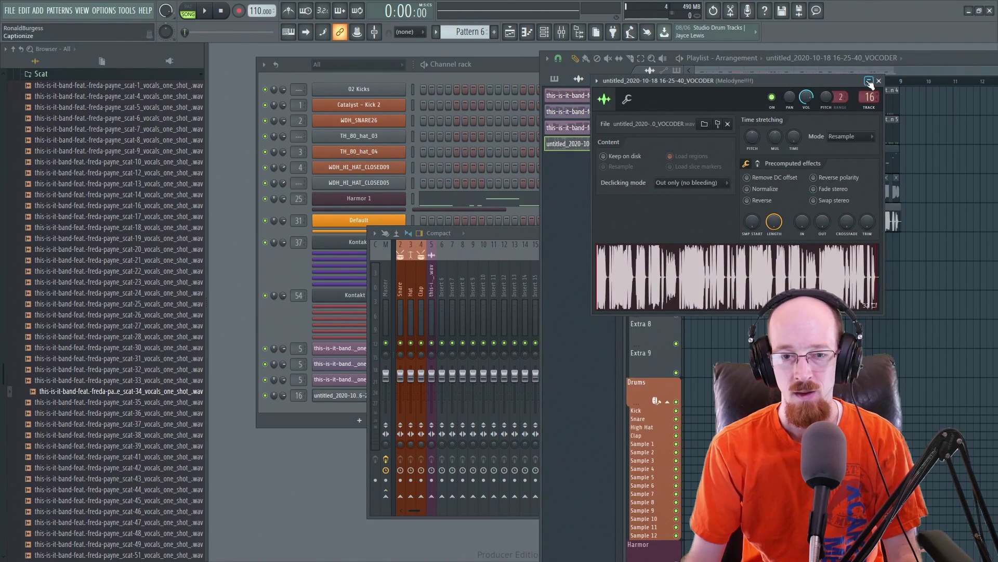
pyautogui.click(879, 81)
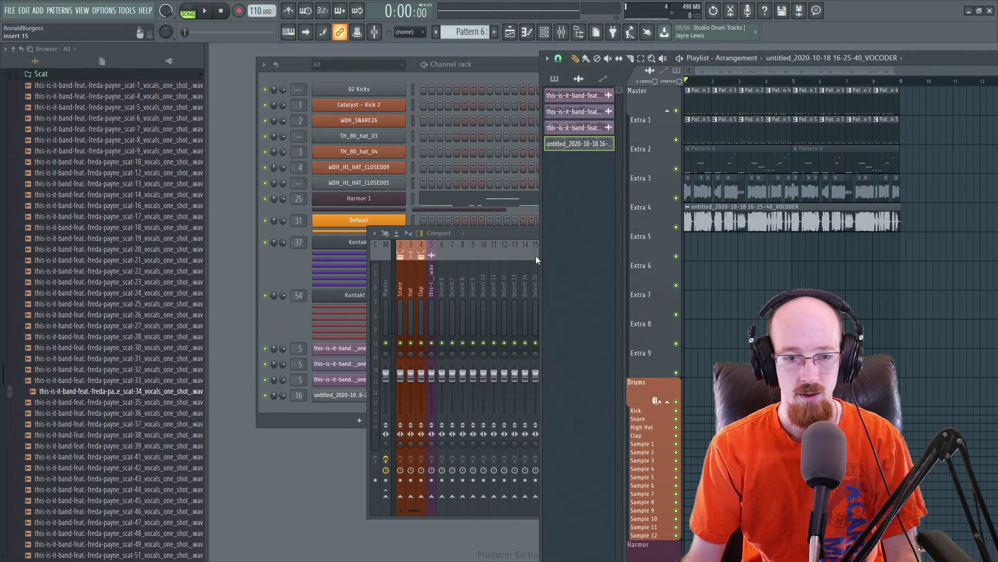
# - Reopen Melodyne from the Melodyne!!!! mixer track, make its window detached, and place it clear of the playlist
pyautogui.click(432, 288)
pyautogui.click(547, 283)
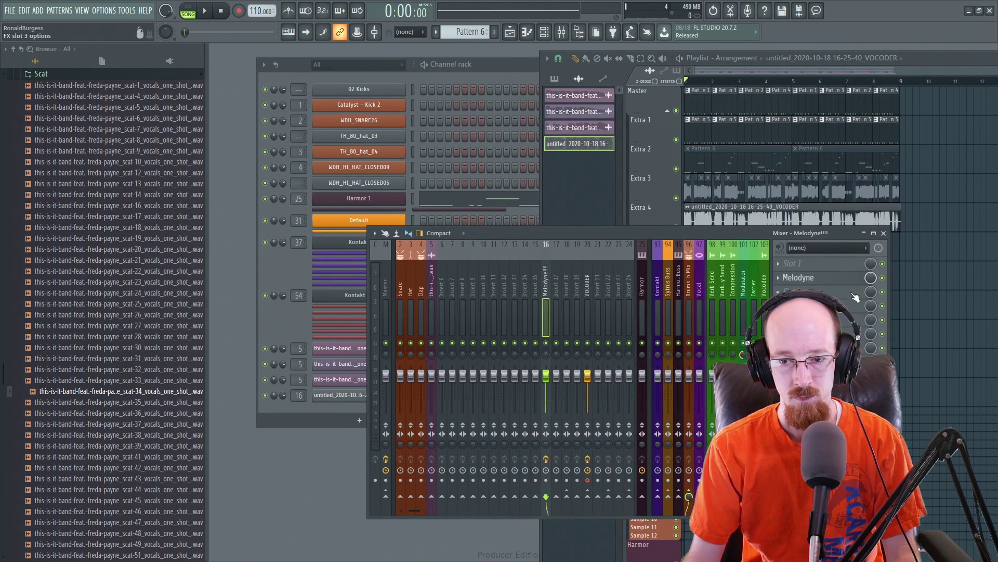
pyautogui.click(835, 281)
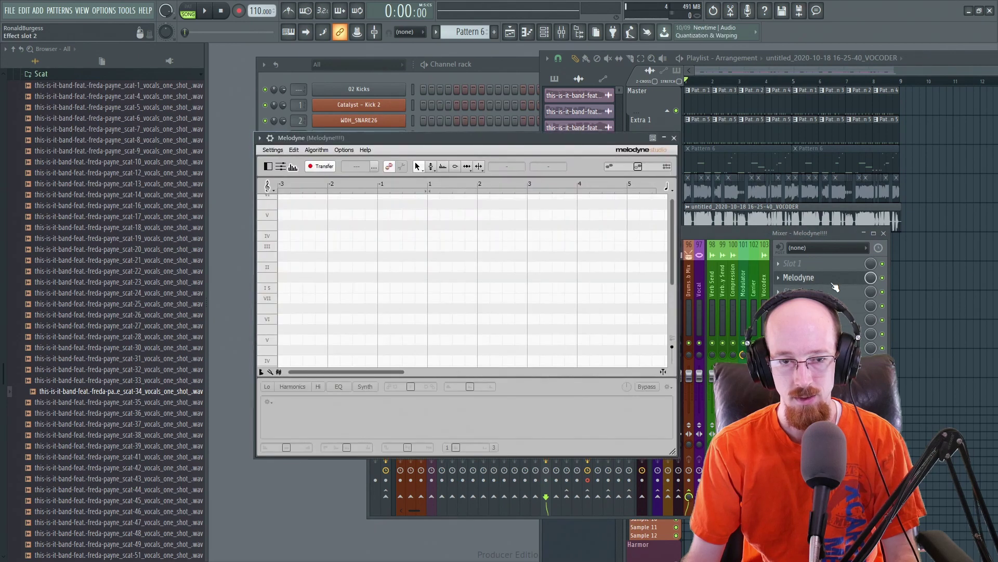
pyautogui.moveTo(476, 141); pyautogui.dragTo(428, 141)
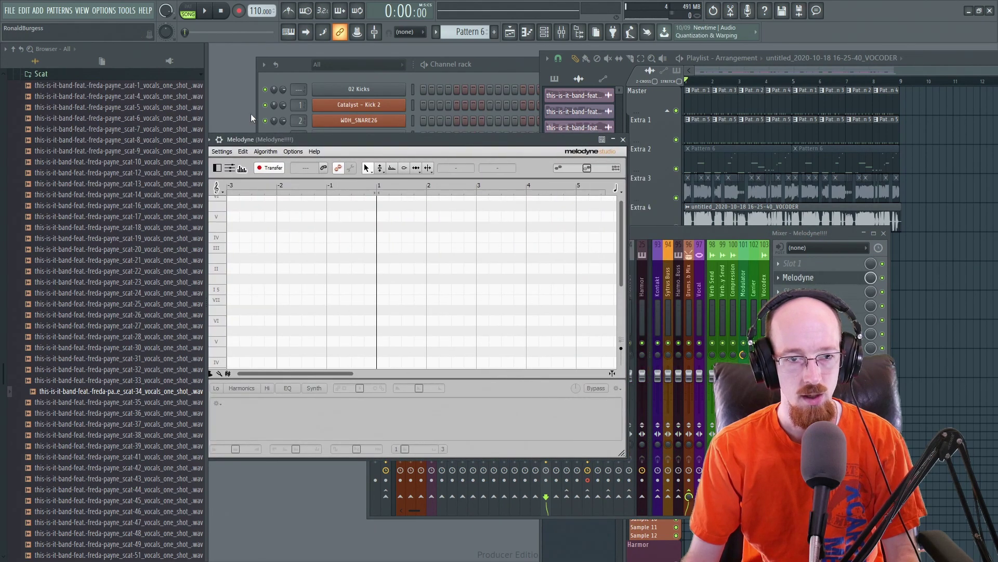
pyautogui.click(211, 140)
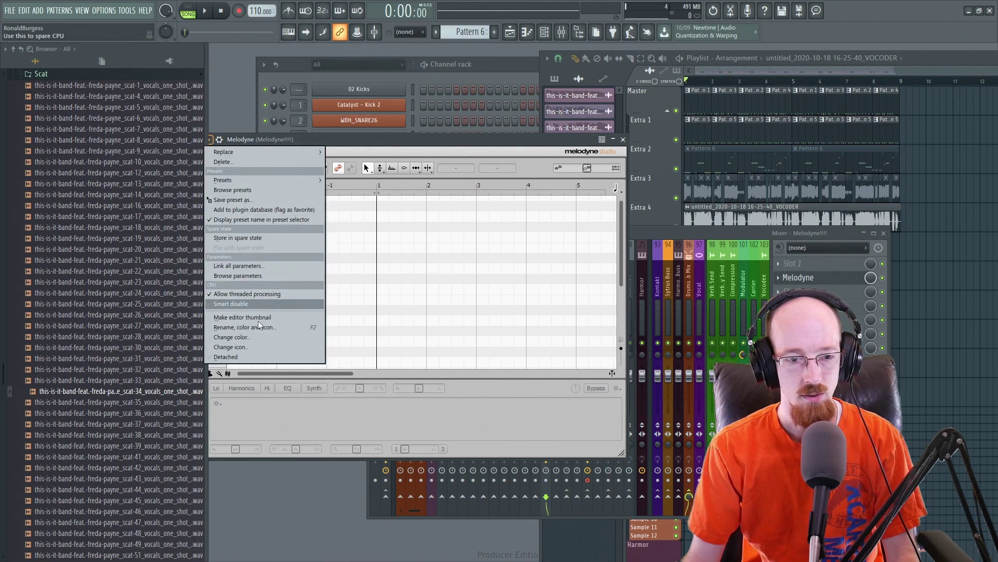
pyautogui.click(266, 357)
pyautogui.moveTo(375, 146); pyautogui.dragTo(258, 170)
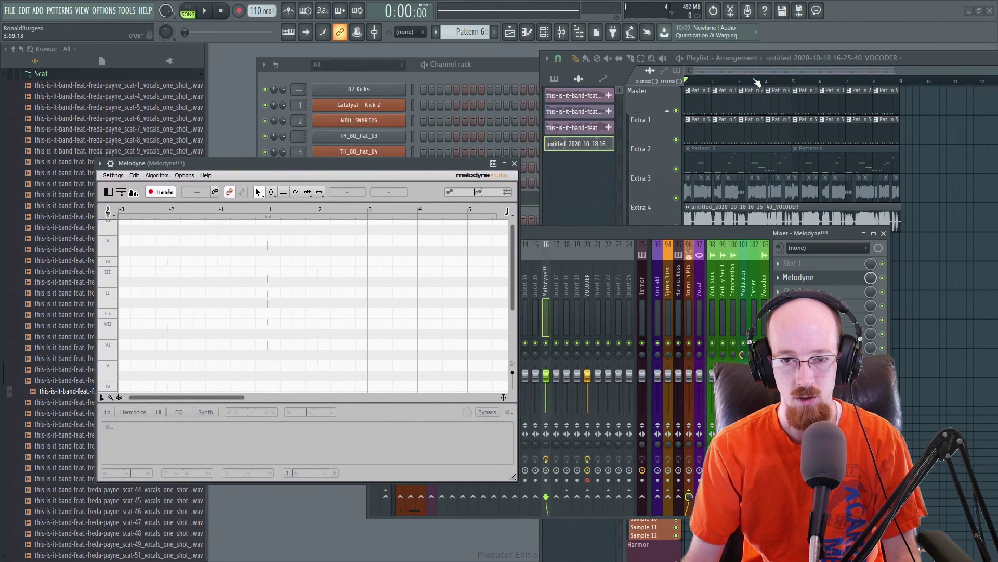
# - Play the eight-bar song from the start to transfer the rendered vocoder audio into Melodyne, and stop playback
pyautogui.press('F9')
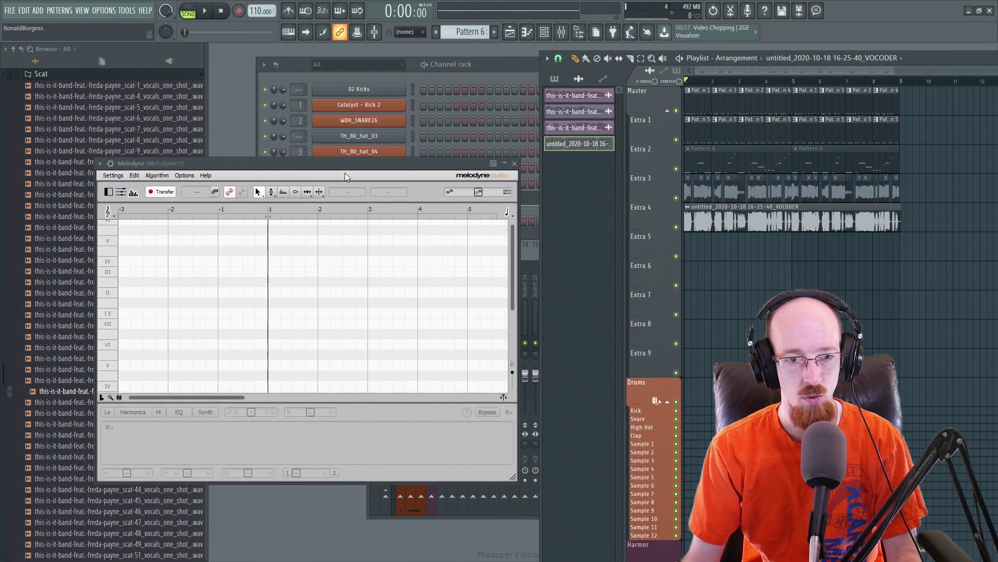
pyautogui.press('space')
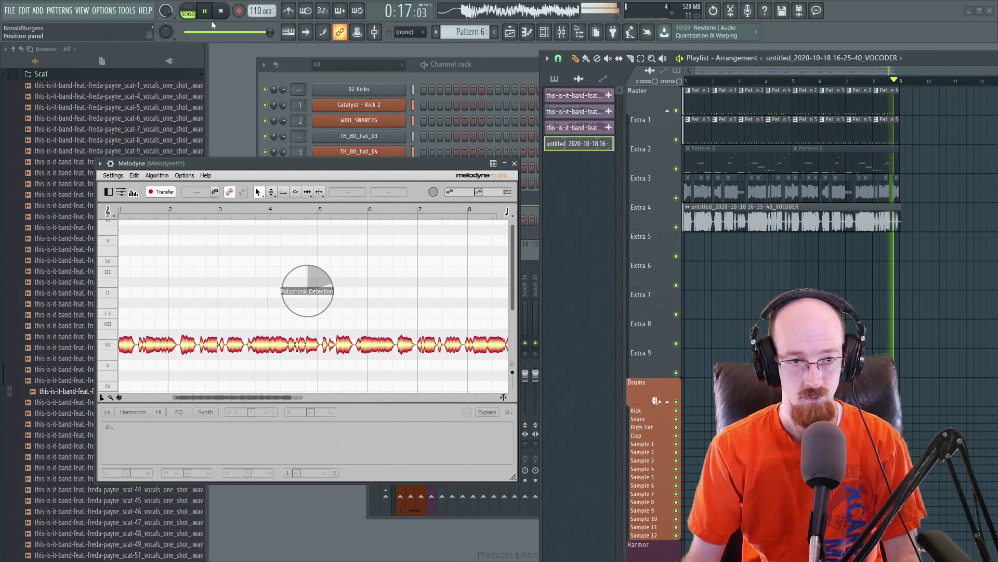
pyautogui.press('space')
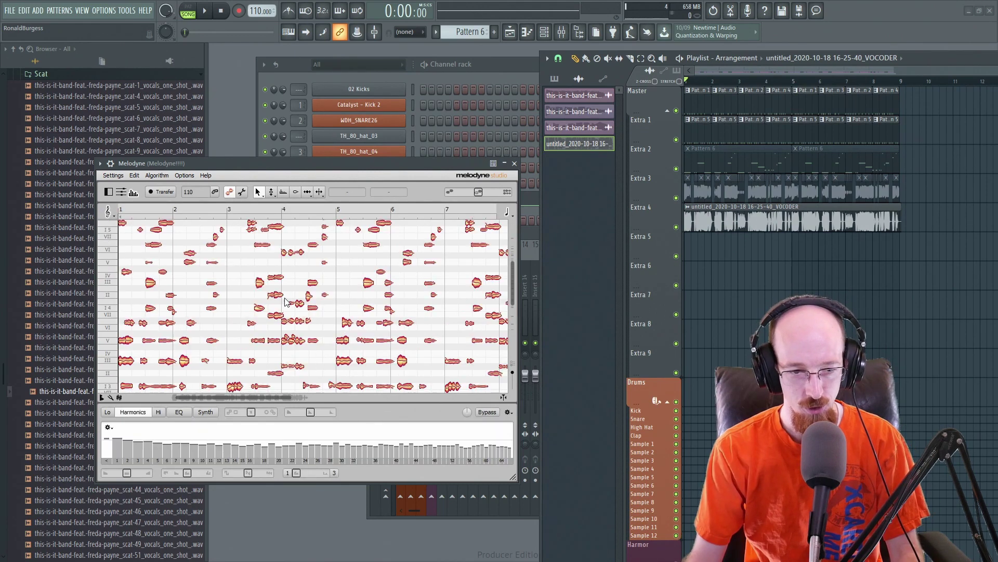
# - Mute the rendered VOCODER clip on Extra 4 and reposition the Melodyne window beside the playlist
pyautogui.moveTo(285, 399); pyautogui.dragTo(241, 397)
pyautogui.moveTo(514, 285)
pyautogui.mouseDown()
pyautogui.moveTo(514, 265)
pyautogui.moveTo(508, 338)
pyautogui.moveTo(510, 280)
pyautogui.mouseUp()
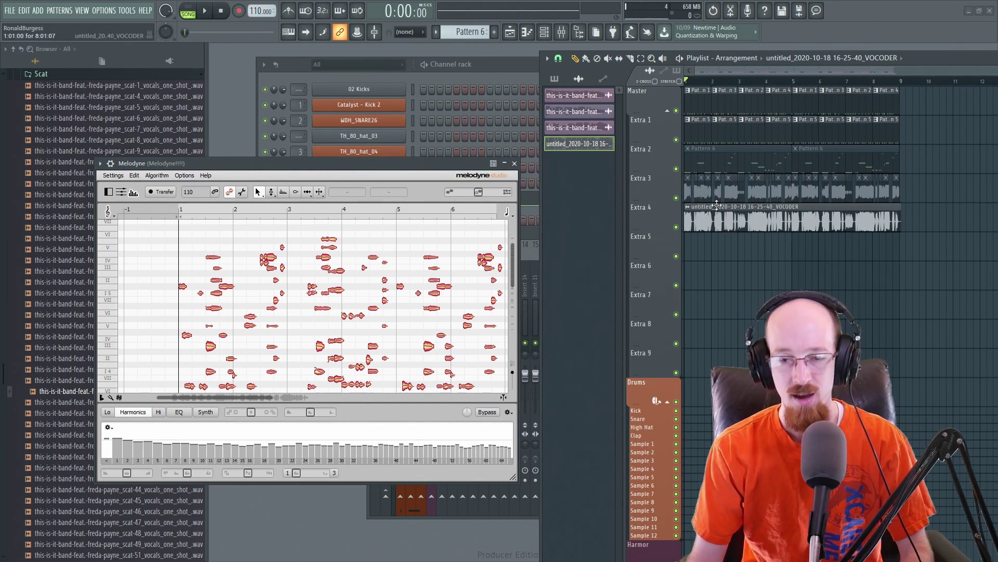
pyautogui.keyDown('alt'); pyautogui.rightClick(739, 222); pyautogui.keyUp('alt')
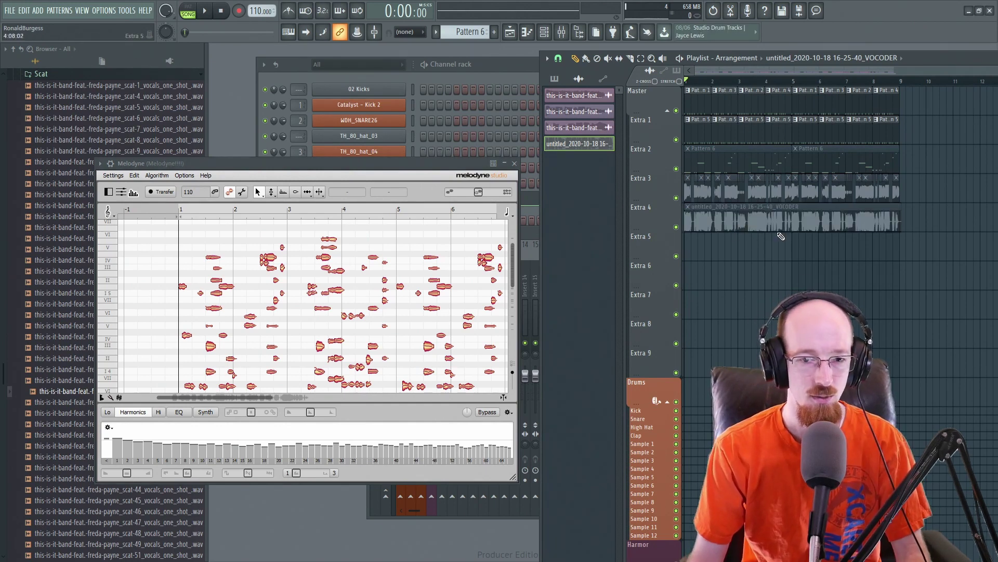
pyautogui.moveTo(449, 160); pyautogui.dragTo(616, 134)
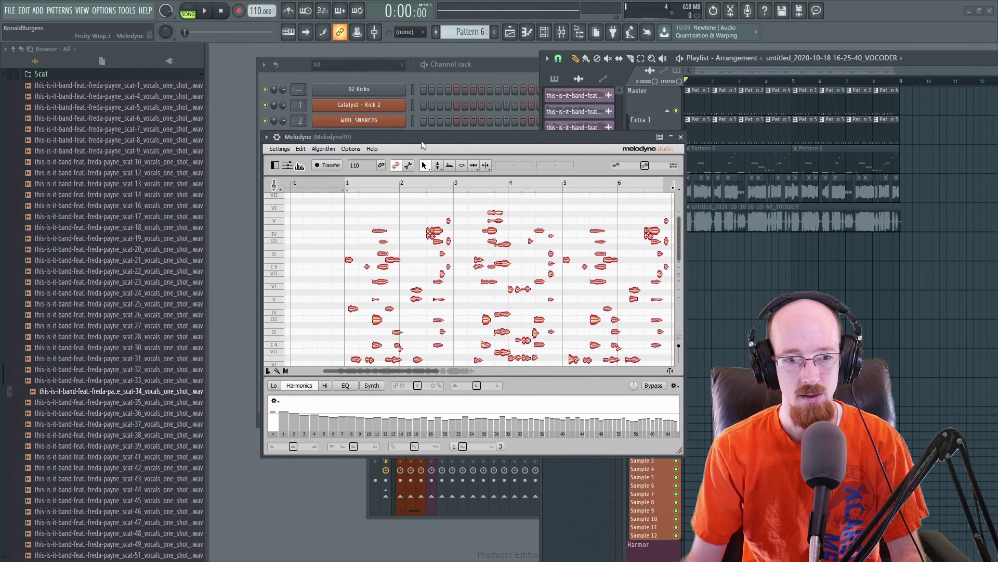
pyautogui.moveTo(429, 133); pyautogui.dragTo(410, 129)
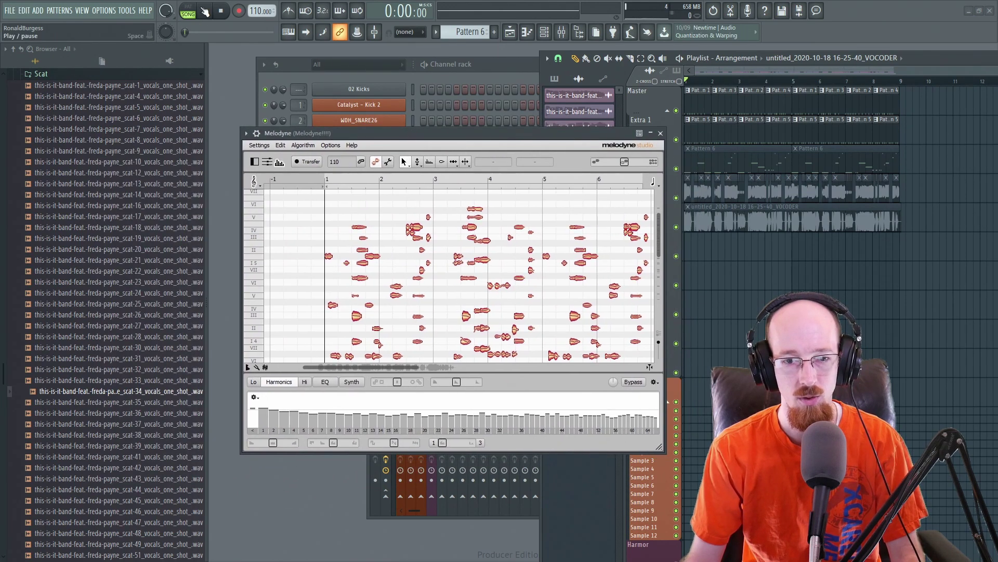
# - Play the song from bar 1 to audition the audio transferred into Melodyne together with the beat
pyautogui.press('space')
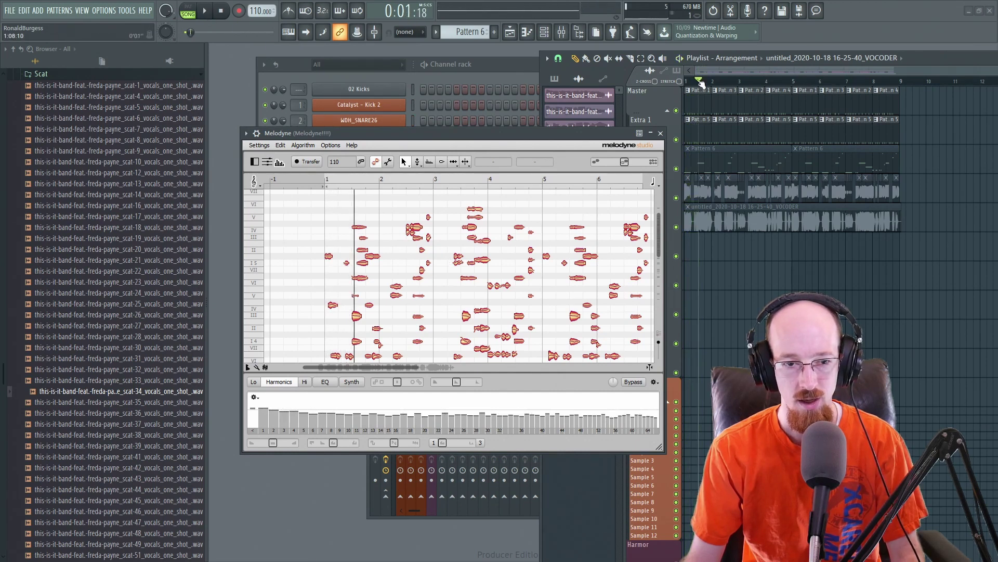
pyautogui.moveTo(701, 82); pyautogui.dragTo(666, 99)
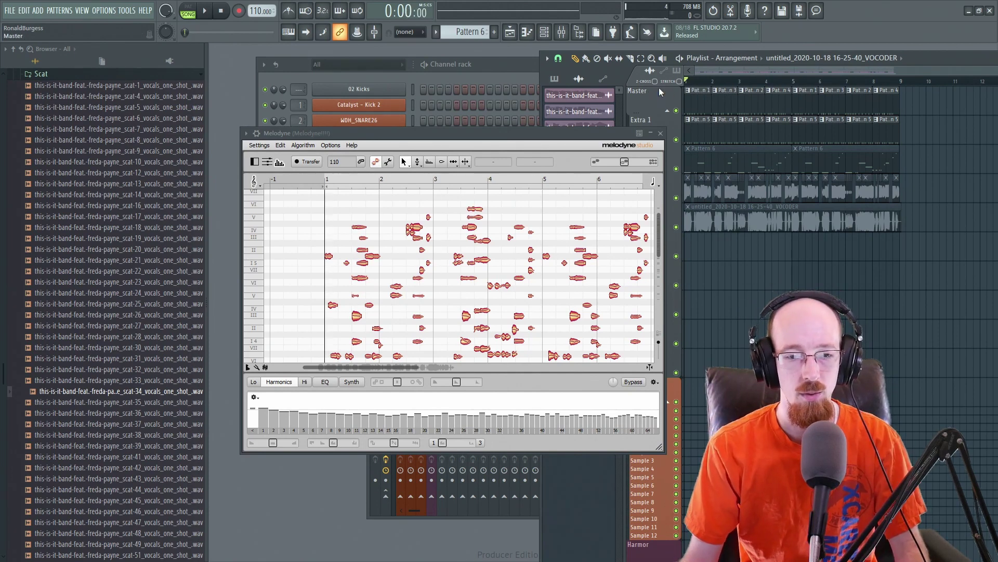
pyautogui.moveTo(401, 367); pyautogui.dragTo(393, 365)
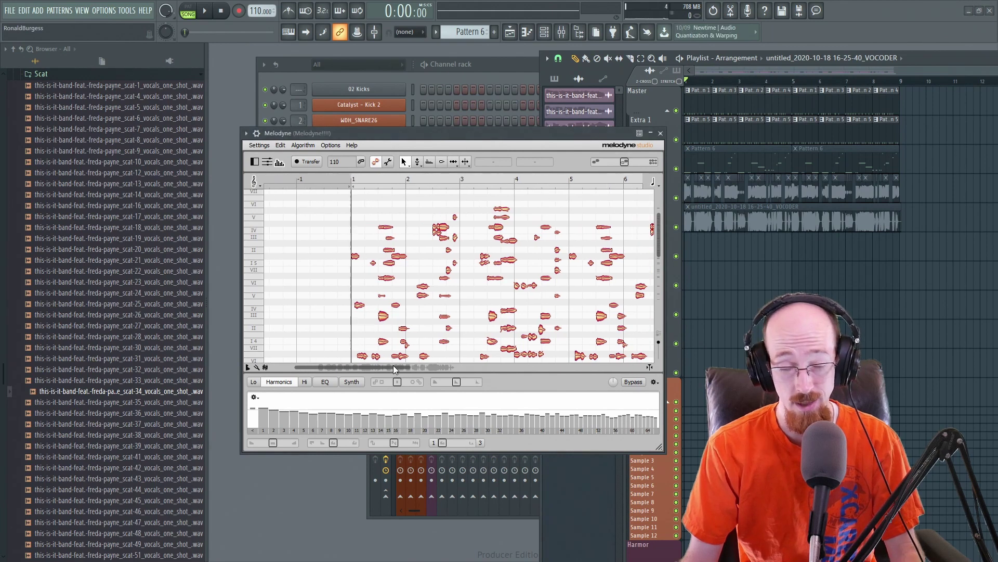
pyautogui.press('space')
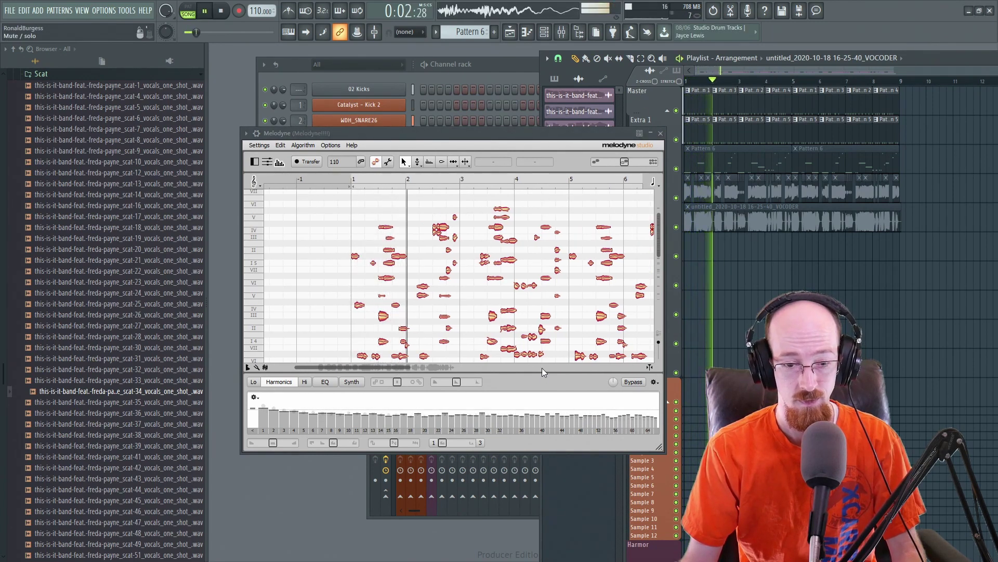
pyautogui.press('space')
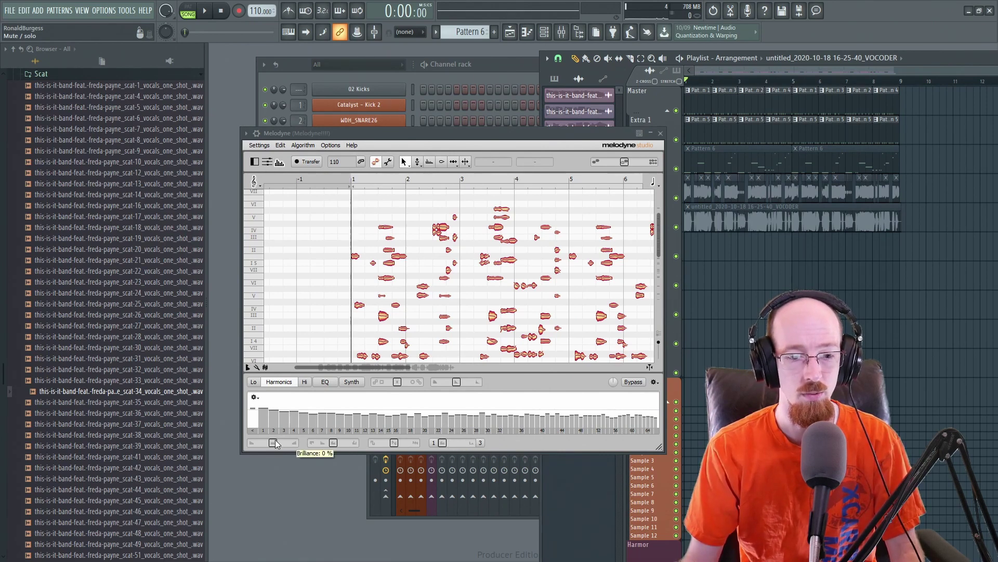
# - Try Brilliance at -100% in Melodyne's Harmonics section during playback, and reset it to 0%
pyautogui.moveTo(275, 445); pyautogui.dragTo(253, 445)
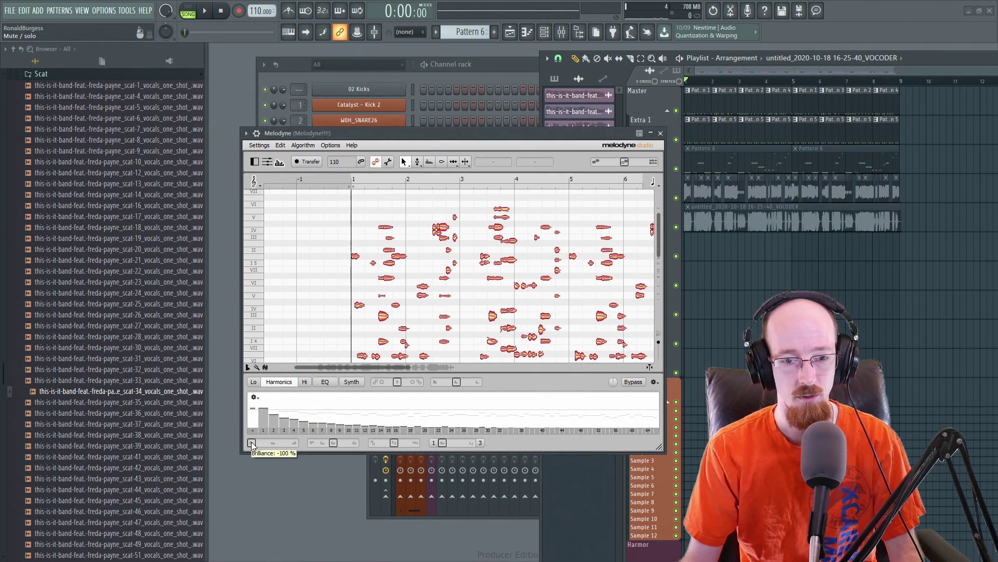
pyautogui.press('space')
pyautogui.moveTo(252, 445); pyautogui.dragTo(325, 444)
pyautogui.press('space')
# - Audition a slightly lowered Contour on the Melodyne harmonics, return Contour to 0%, and stop playback
pyautogui.press('space')
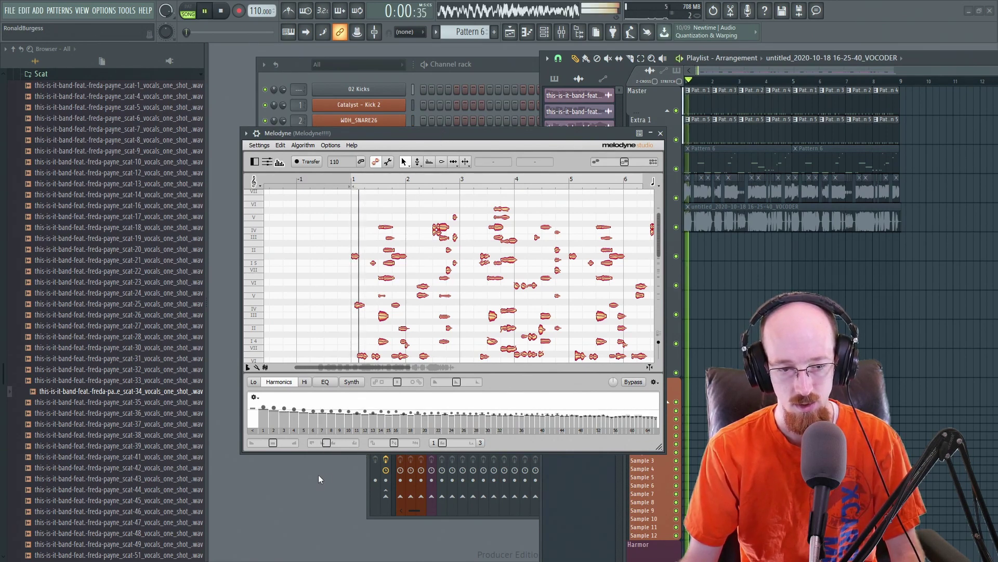
pyautogui.moveTo(327, 443)
pyautogui.mouseDown()
pyautogui.moveTo(307, 442)
pyautogui.moveTo(357, 448)
pyautogui.moveTo(332, 444)
pyautogui.mouseUp()
pyautogui.press('space')
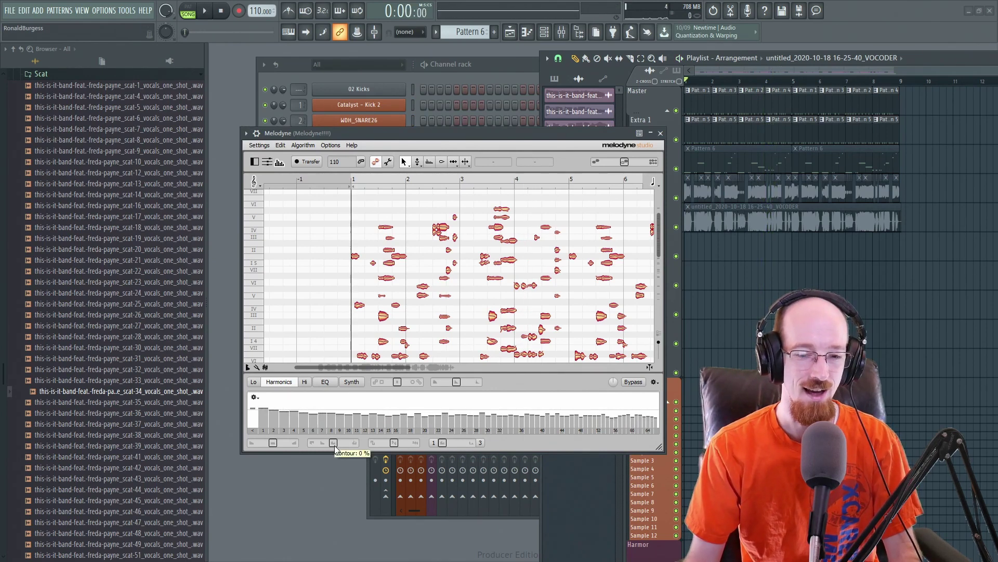
# - Try Contour at its maximum on the Melodyne harmonics during playback, and return it to 0%
pyautogui.moveTo(335, 446); pyautogui.dragTo(366, 441)
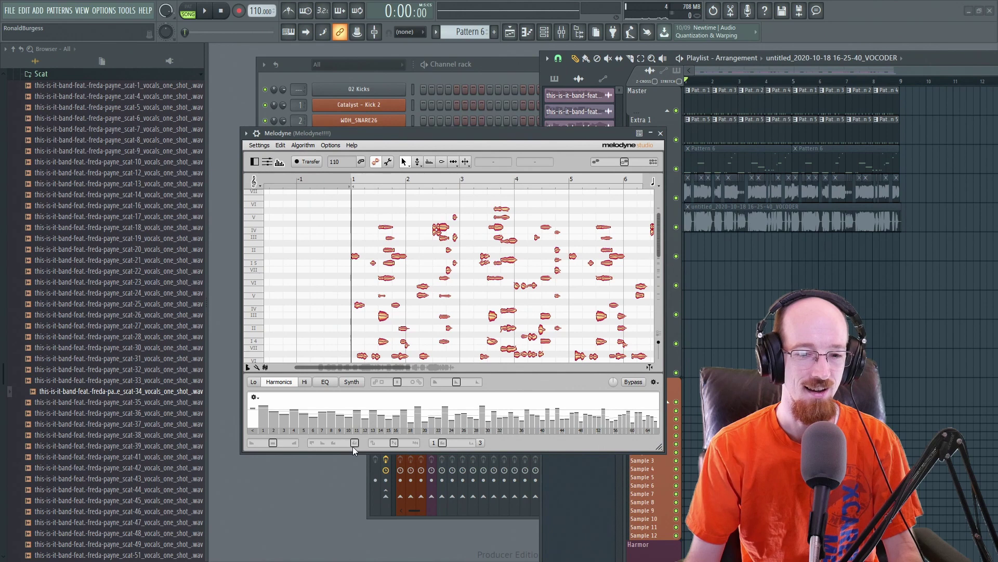
pyautogui.moveTo(355, 441)
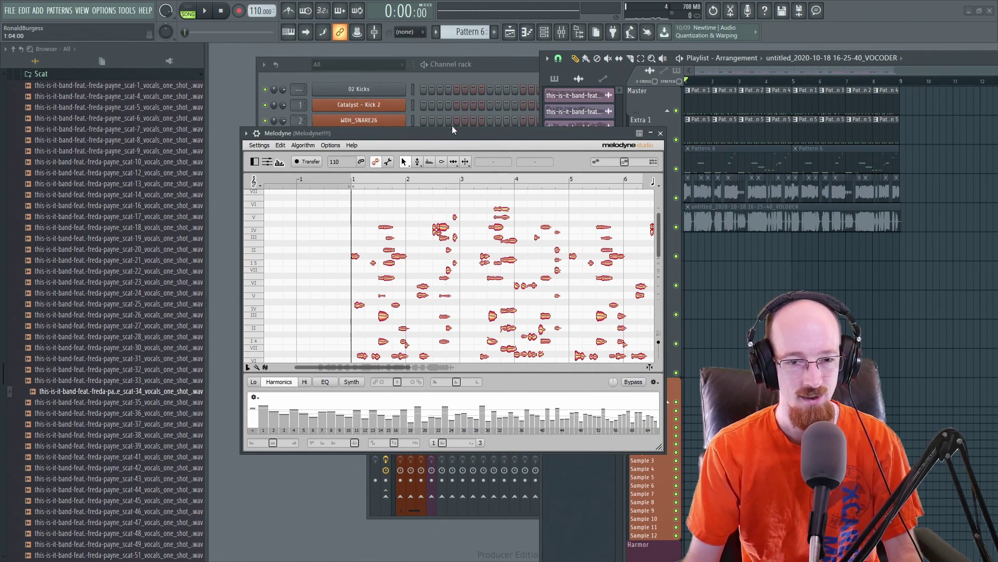
pyautogui.press('space')
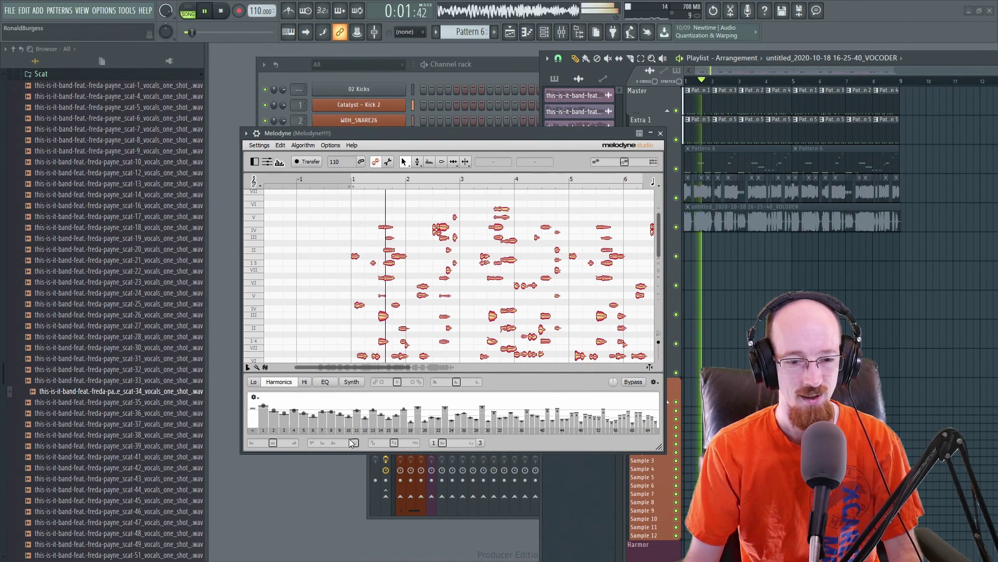
pyautogui.press('space')
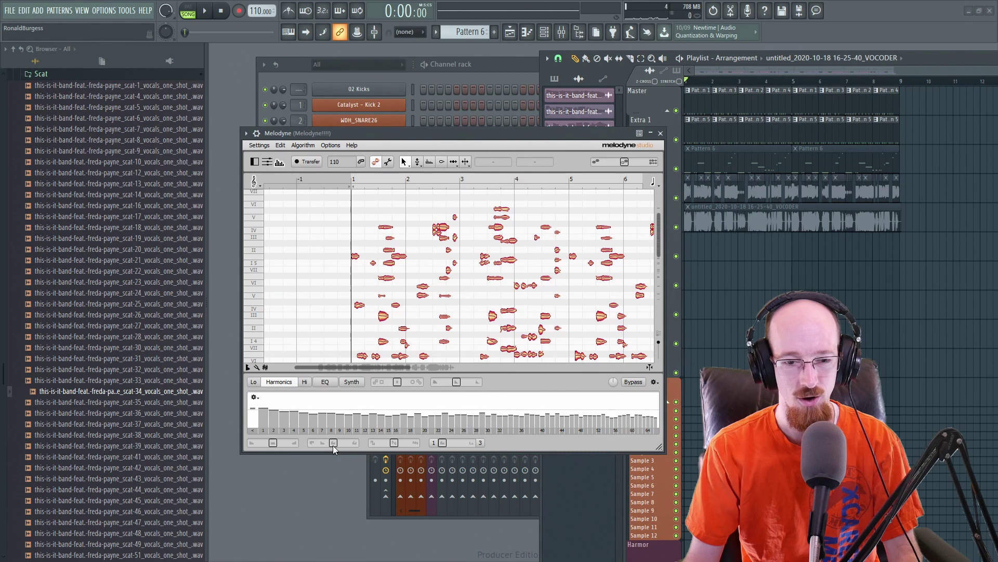
# - Try Melodyne's Odd/Even setting at its minimum and at +100% while the song plays
pyautogui.moveTo(395, 442); pyautogui.dragTo(373, 443)
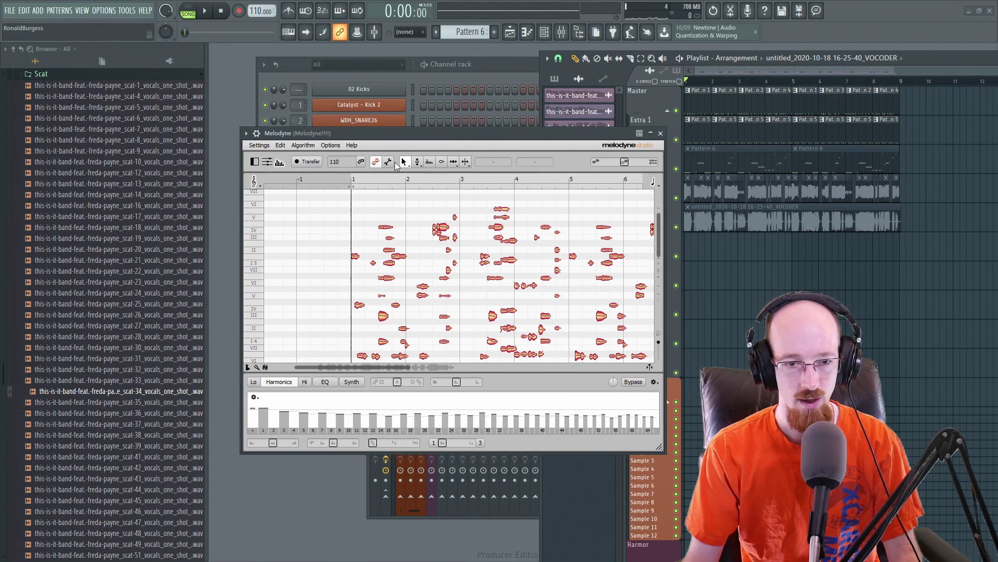
pyautogui.press('space')
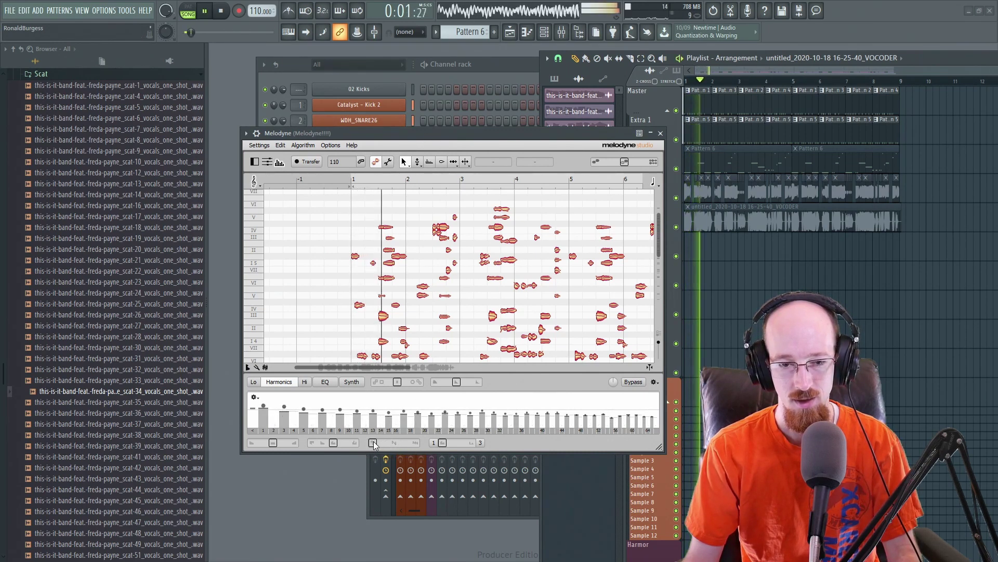
pyautogui.moveTo(374, 444); pyautogui.dragTo(416, 444)
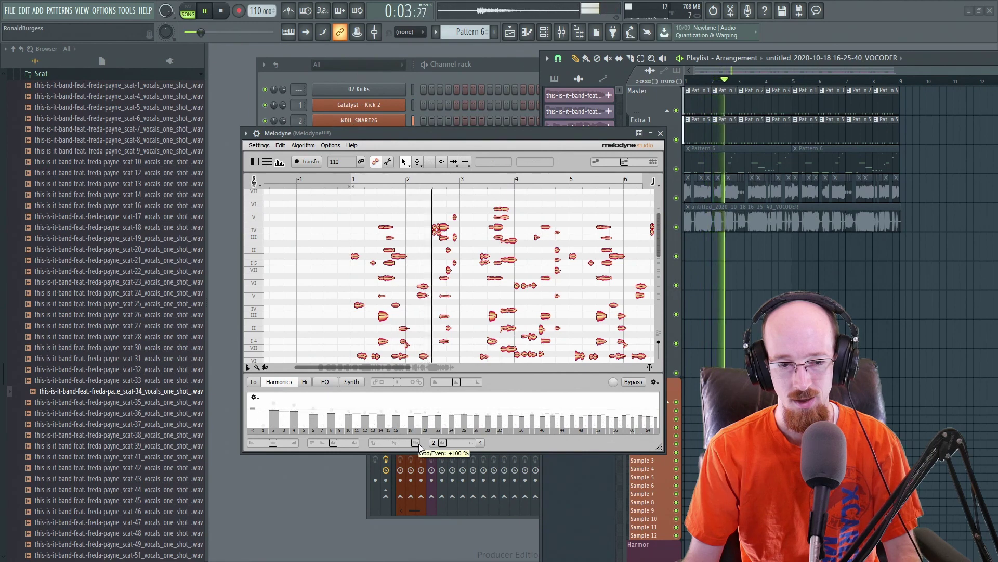
# - Audition a raised Comb setting on the harmonics, reset it to its default, and stop playback
pyautogui.moveTo(419, 445); pyautogui.dragTo(462, 444)
pyautogui.press('space')
pyautogui.press('space')
pyautogui.doubleClick(462, 443)
pyautogui.press('space')
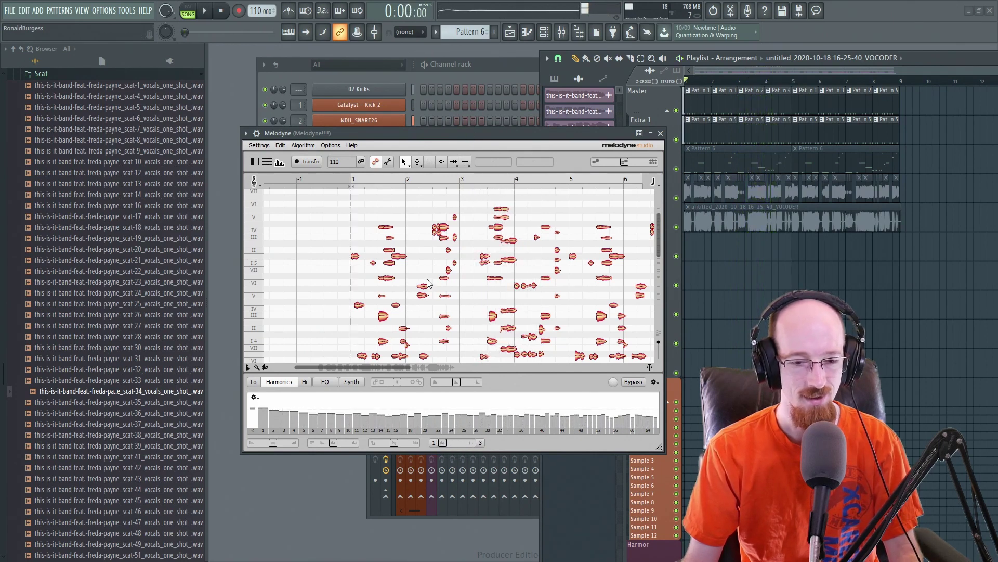
pyautogui.moveTo(443, 443)
pyautogui.mouseDown()
pyautogui.moveTo(464, 445)
pyautogui.moveTo(443, 444)
pyautogui.mouseUp()
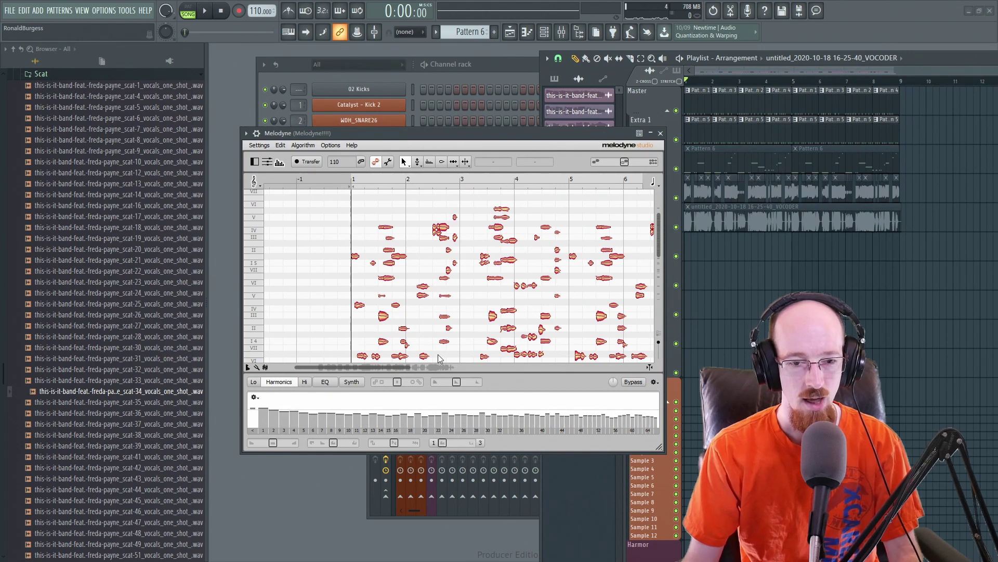
# - Enlarge the Melodyne window and select the three V 3 notes between bars 1 and 2
pyautogui.scroll(-2, 657, 245)
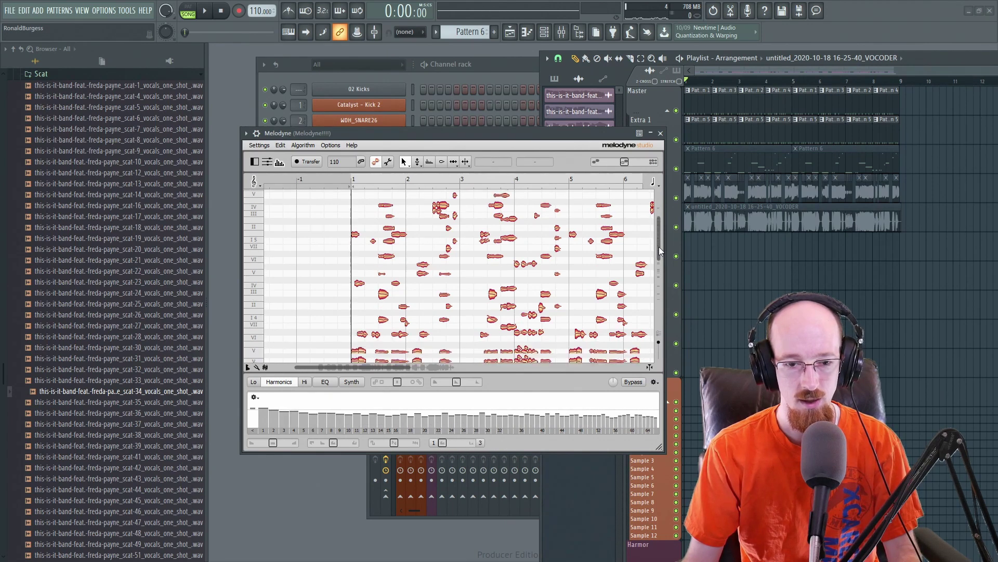
pyautogui.moveTo(654, 442); pyautogui.dragTo(868, 534)
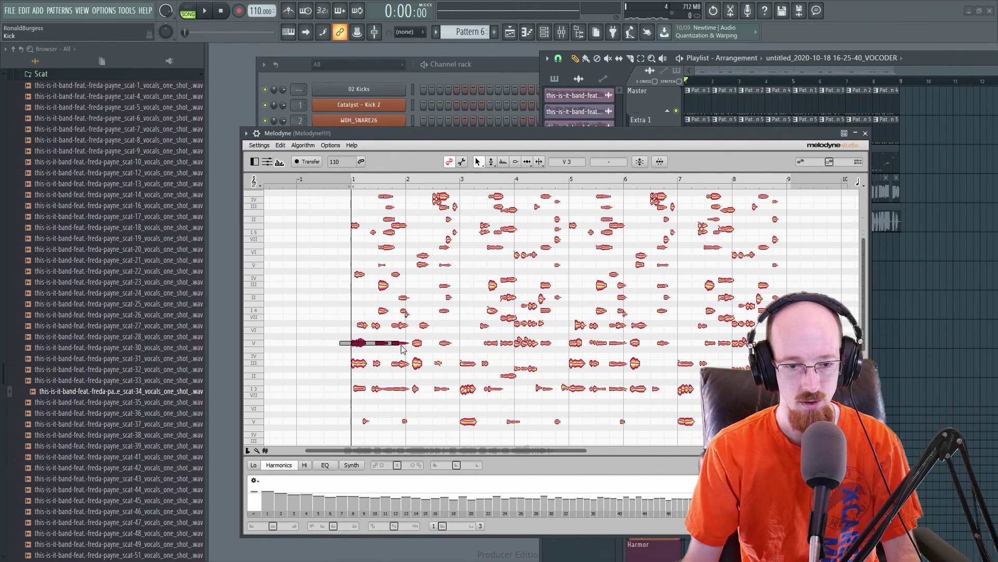
pyautogui.moveTo(401, 335)
pyautogui.mouseDown()
pyautogui.moveTo(400, 286)
pyautogui.moveTo(400, 330)
pyautogui.mouseUp()
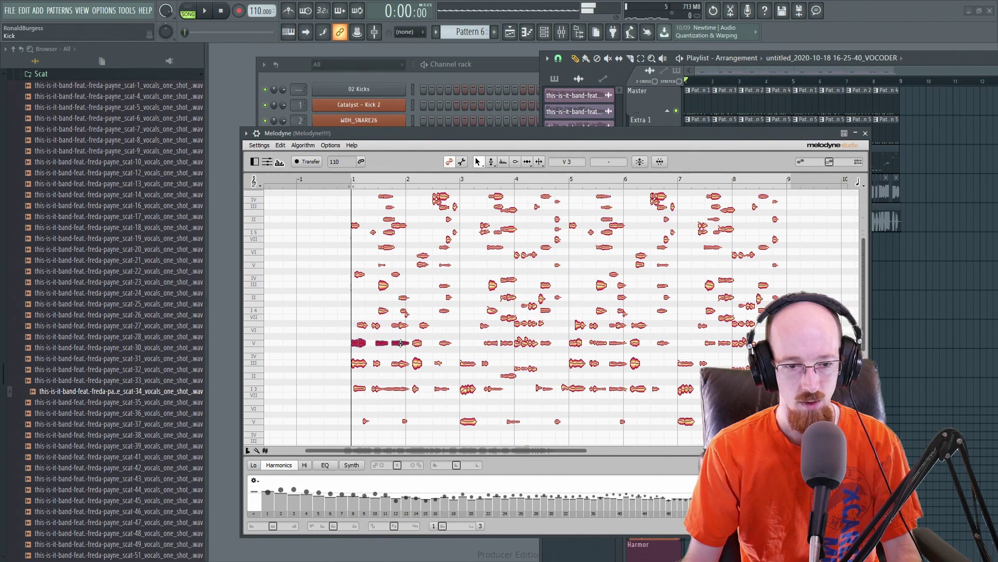
pyautogui.scroll(3, 352, 355)
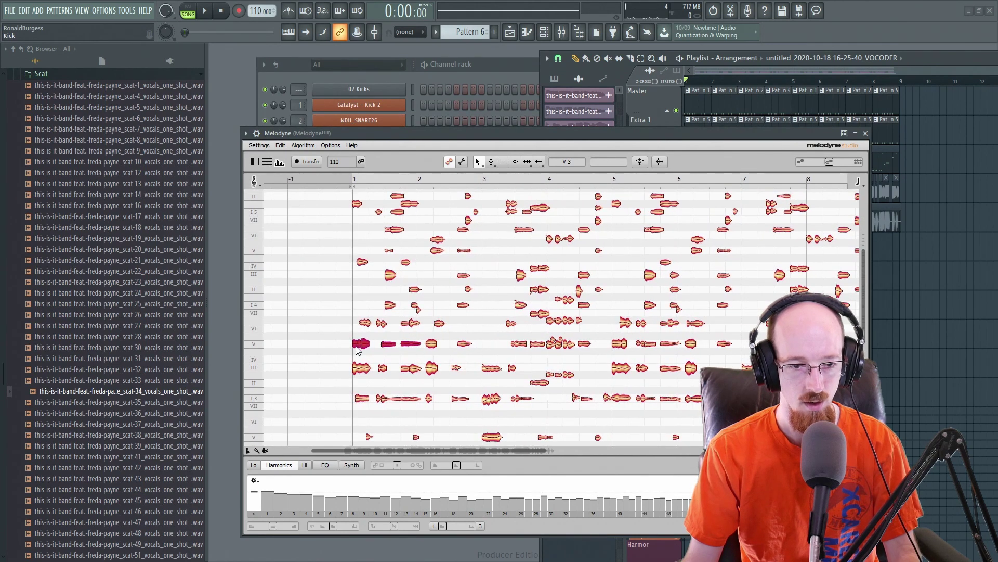
# - Transpose the three selected notes to II 4 and on to V 4, auditioning the song from bar 1
pyautogui.moveTo(357, 349); pyautogui.dragTo(354, 290)
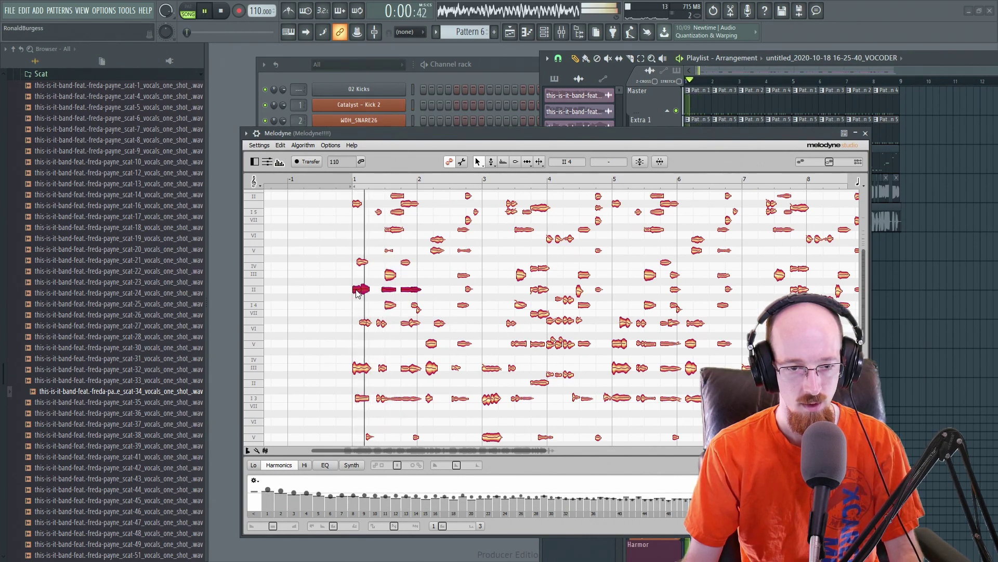
pyautogui.moveTo(357, 292); pyautogui.dragTo(356, 250)
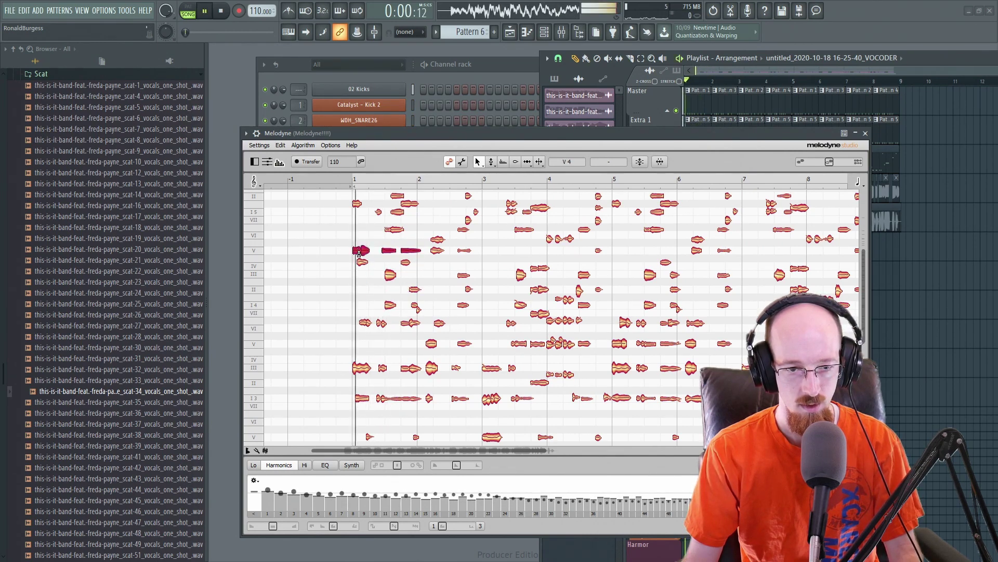
pyautogui.press('space')
pyautogui.press('space')
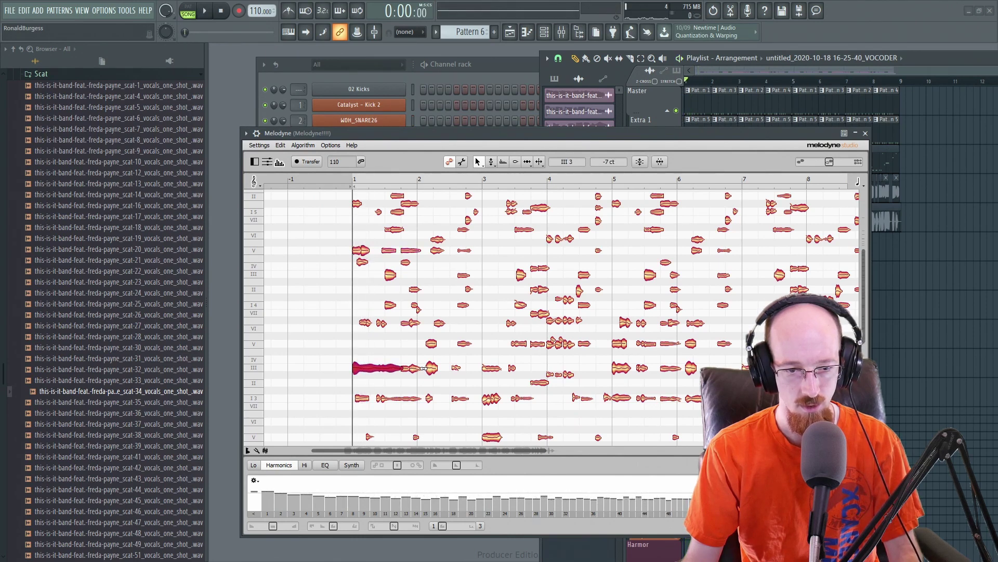
# - Audition the stretched III 3 note at bar 1 and shorten it so it ends well before bar 2
pyautogui.press('space')
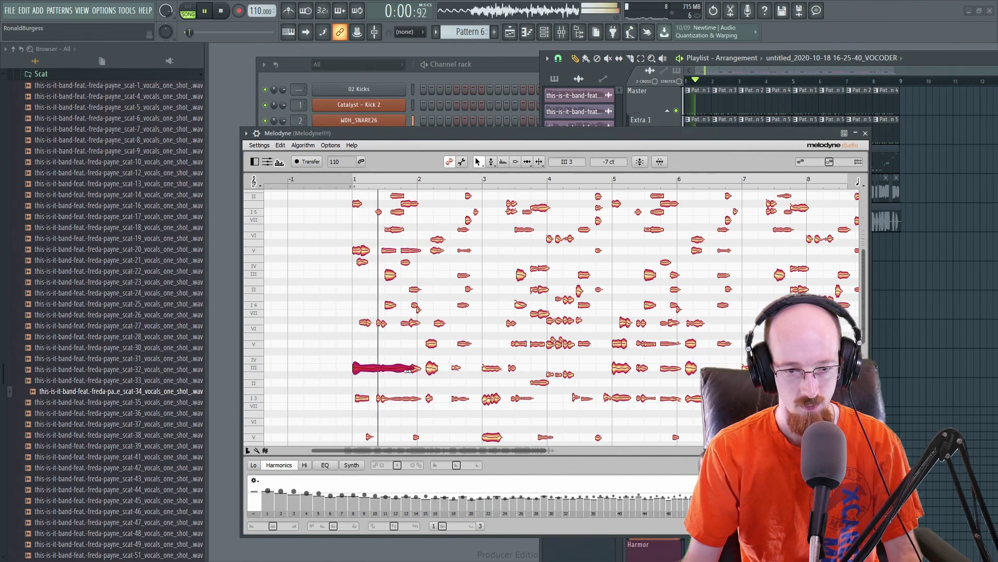
pyautogui.press('space')
pyautogui.moveTo(398, 369); pyautogui.dragTo(368, 370)
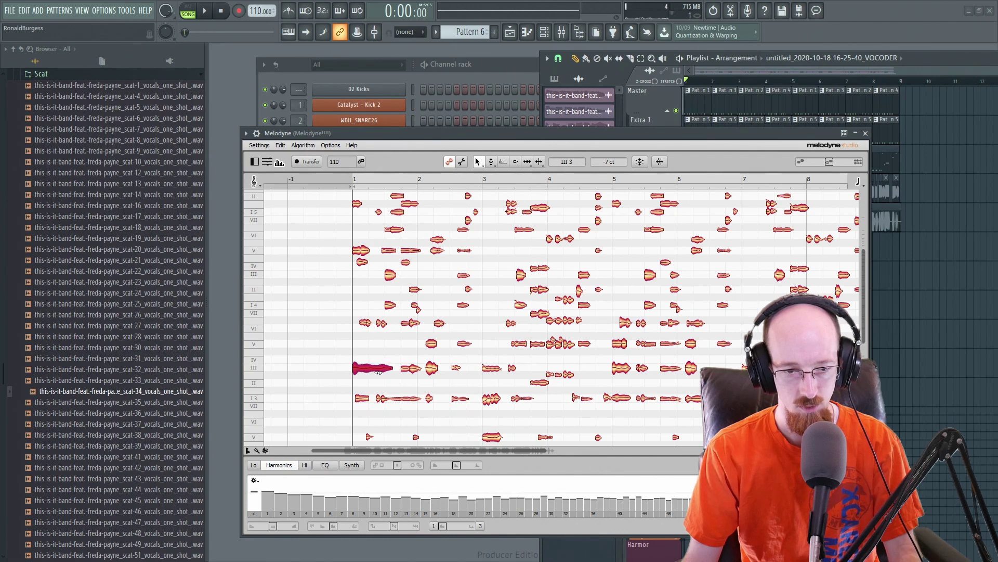
pyautogui.doubleClick(373, 369)
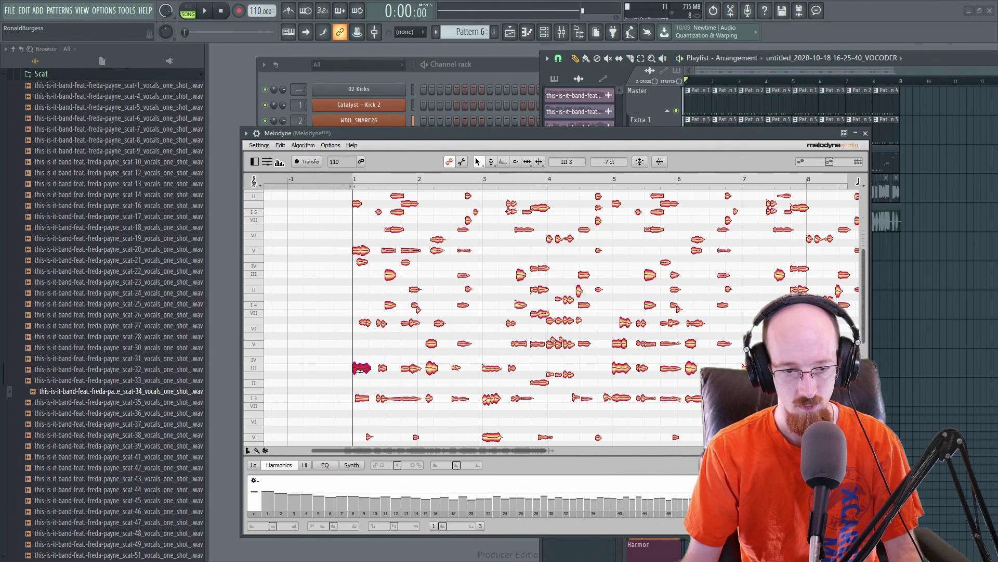
# - Shorten the first III 3 note further, extend the I 3 note below it back to bar 1, and audition the result
pyautogui.scroll(-5, 379, 384)
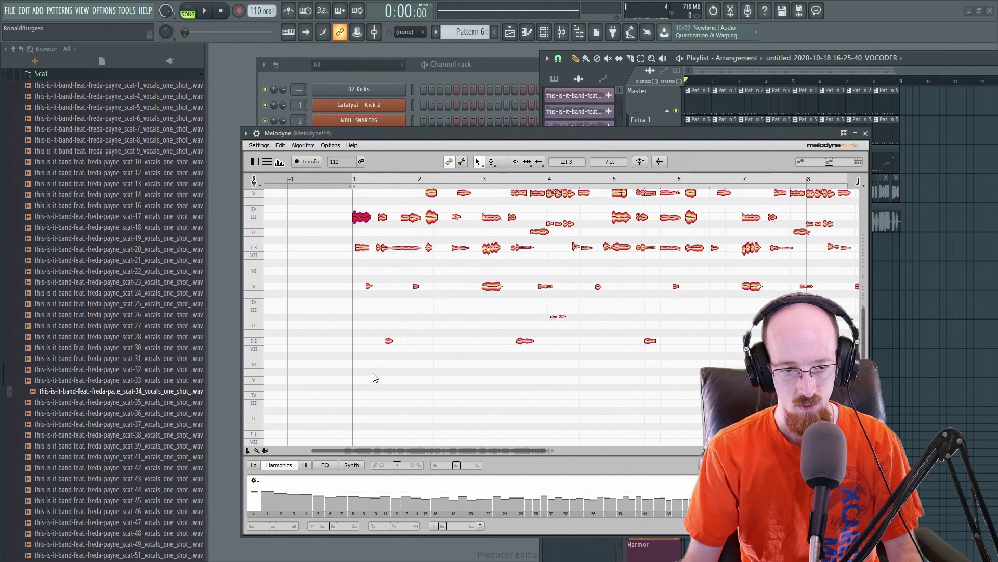
pyautogui.press('space')
pyautogui.press('space')
pyautogui.click(362, 248)
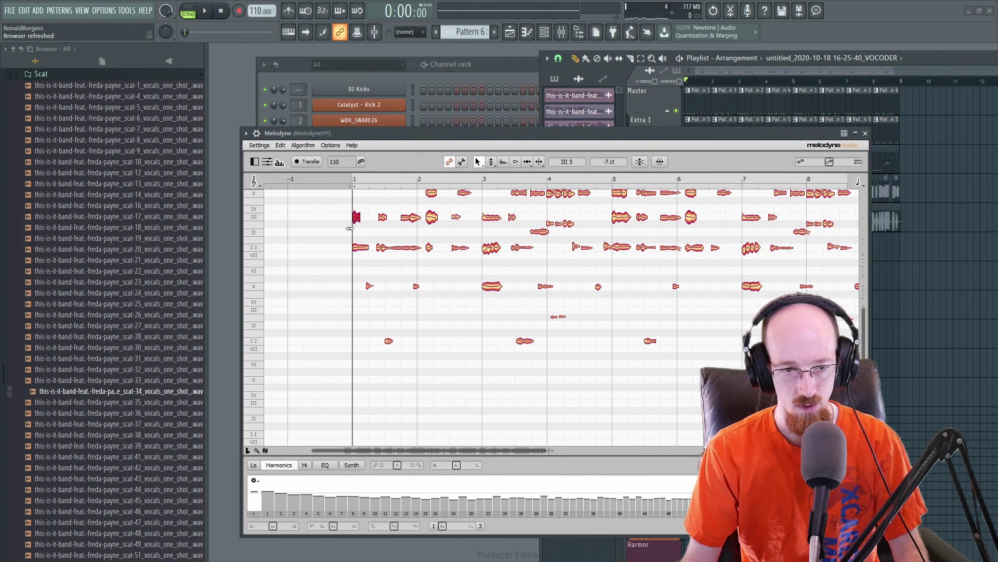
pyautogui.press('space')
# - Adjust the III 3 note just after bar 2 so it begins on the bar line, and audition the edit
pyautogui.press('space')
pyautogui.scroll(1, 376, 286)
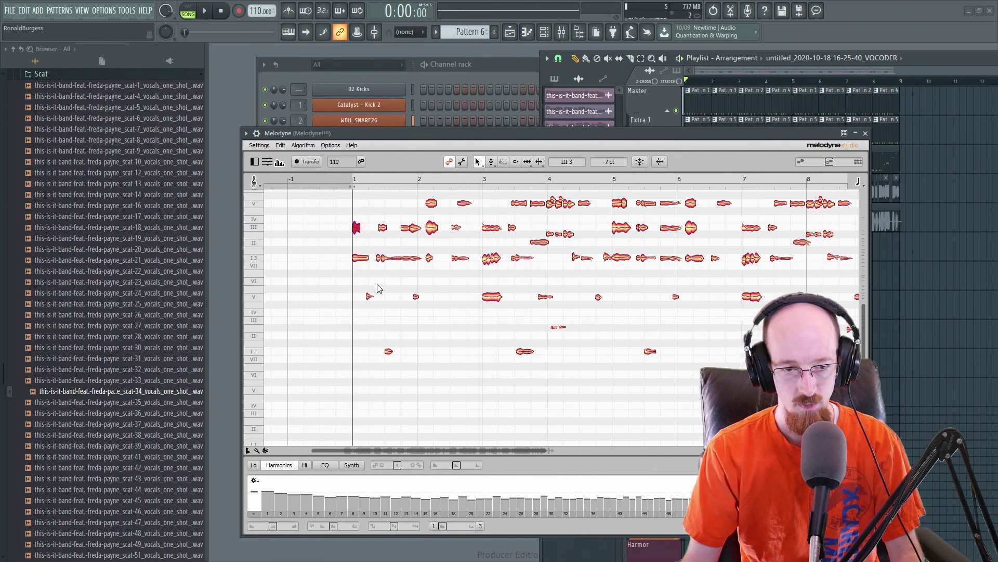
pyautogui.scroll(1, 371, 274)
pyautogui.scroll(2, 373, 274)
pyautogui.press('space')
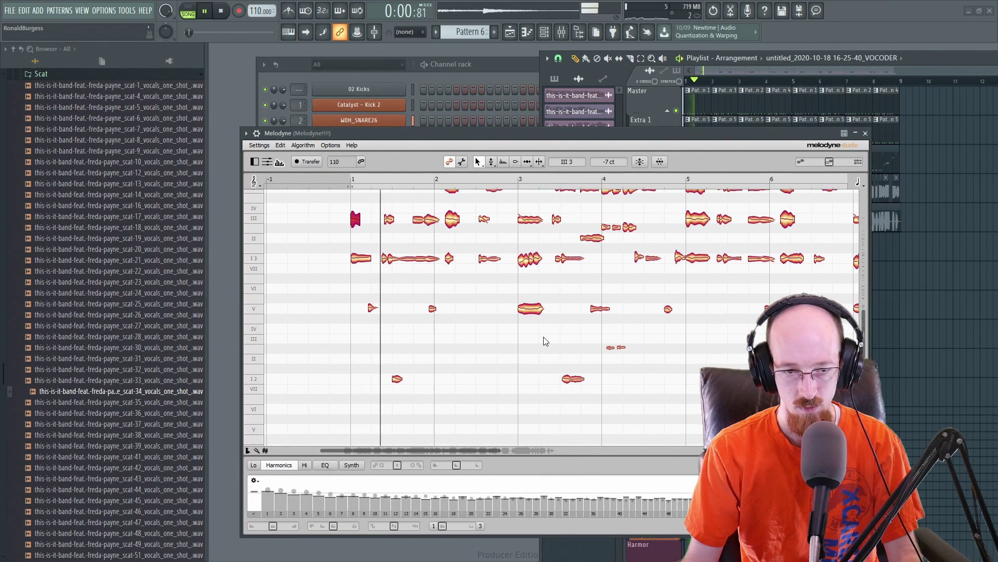
pyautogui.scroll(3, 500, 325)
pyautogui.scroll(2, 456, 309)
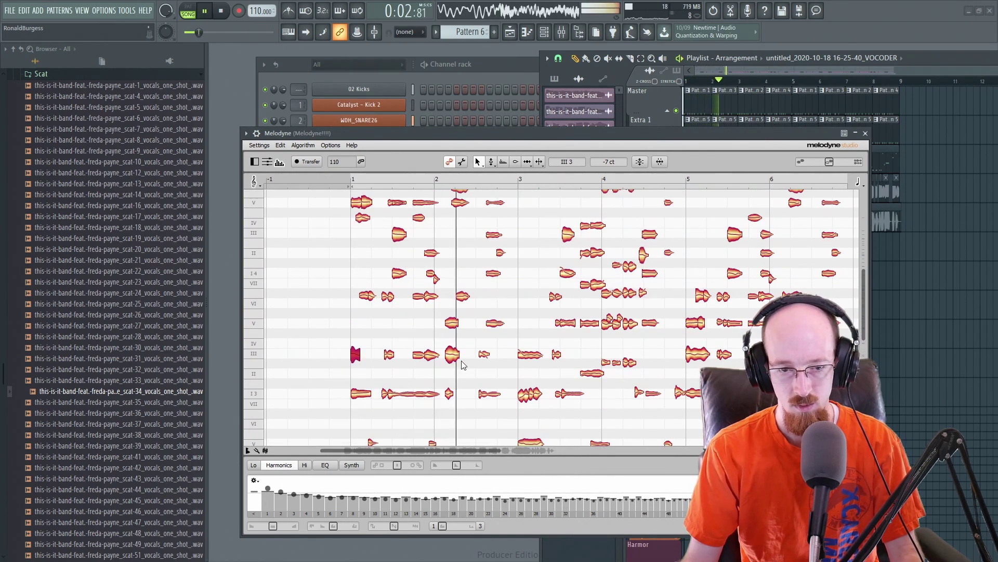
pyautogui.press('space')
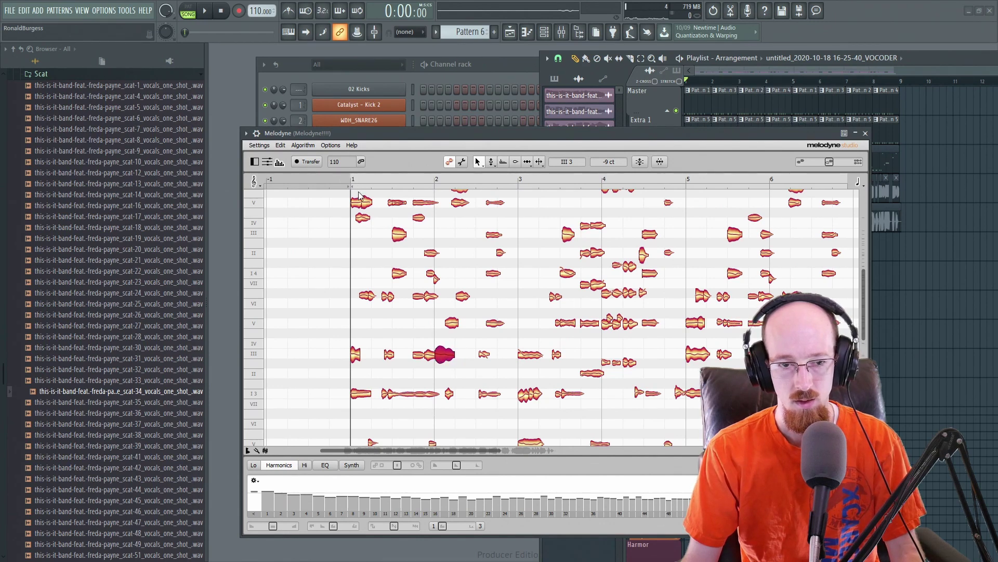
pyautogui.press('space')
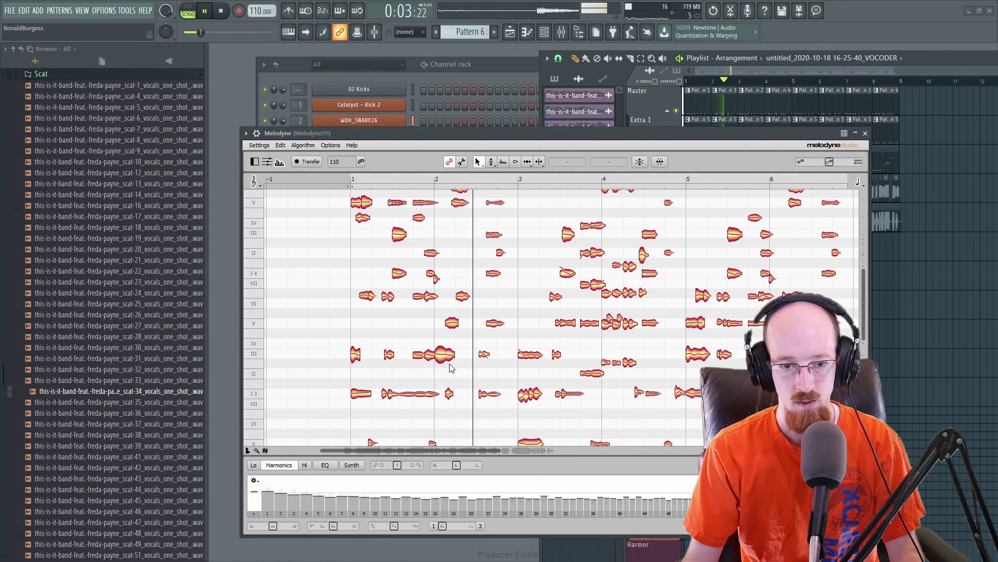
pyautogui.press('space')
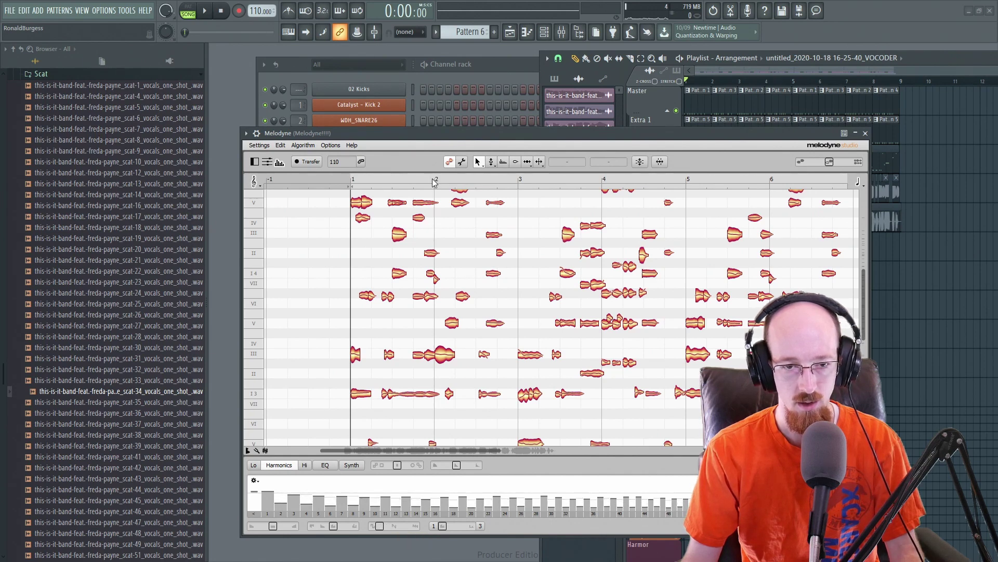
# - Audition a slightly lowered Odd/Even setting, and set the playback start to bar 2 in the playlist
pyautogui.press('space')
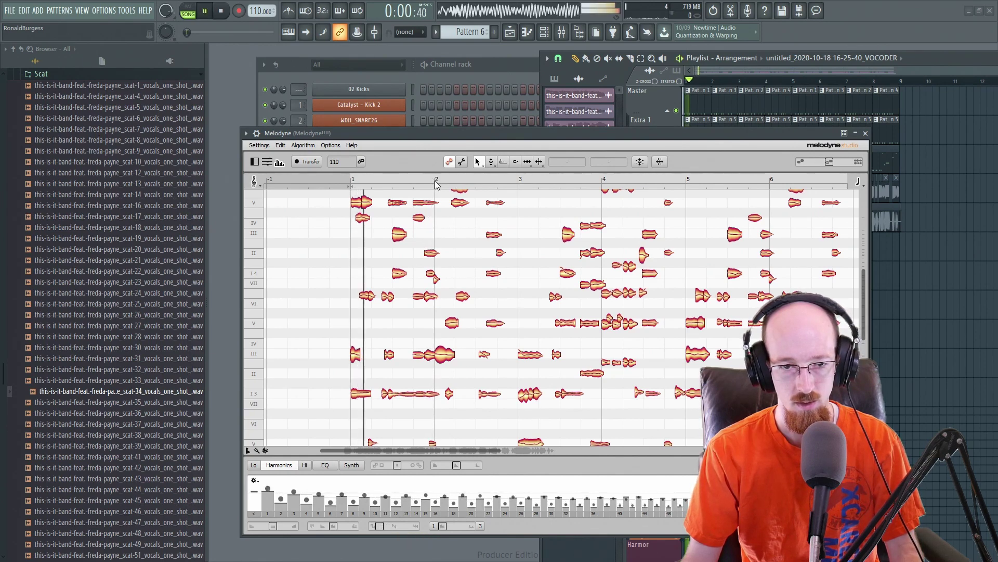
pyautogui.press('space')
pyautogui.click(711, 82)
pyautogui.press('space')
pyautogui.press('space')
pyautogui.press('space')
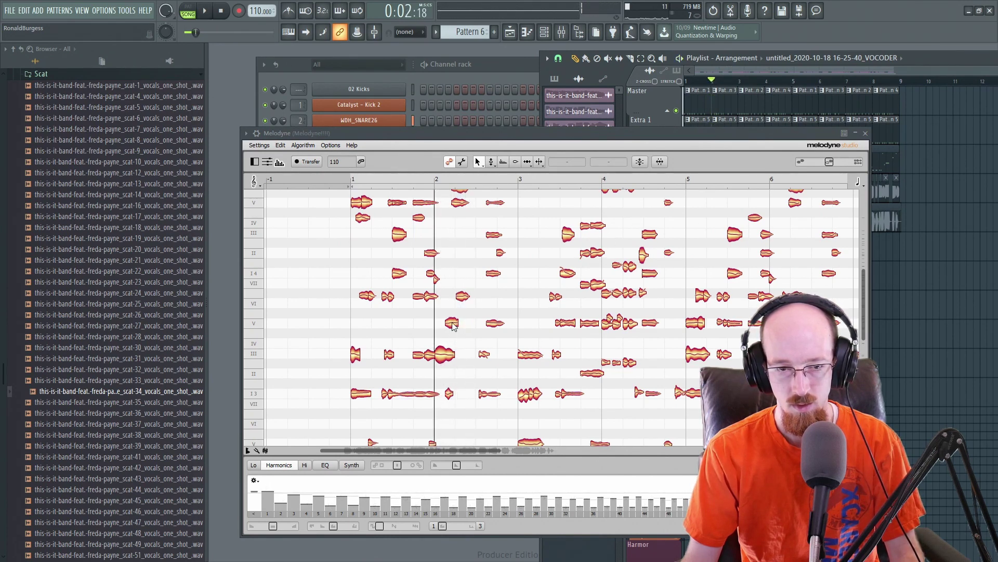
pyautogui.press('space')
# - Compare raised Odd/Even settings by replaying from bar 2, and set Odd/Even to its maximum
pyautogui.press('space')
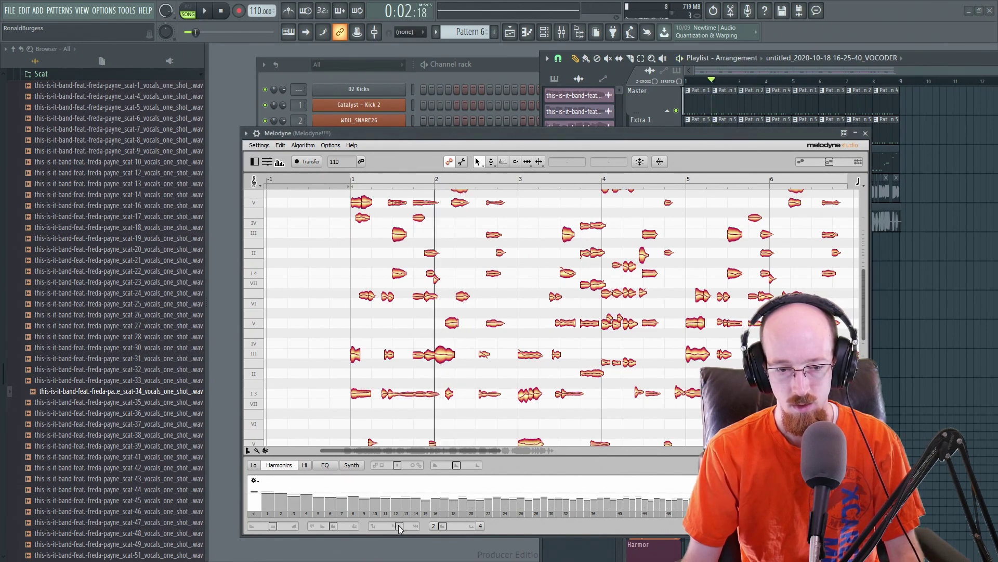
pyautogui.press('space')
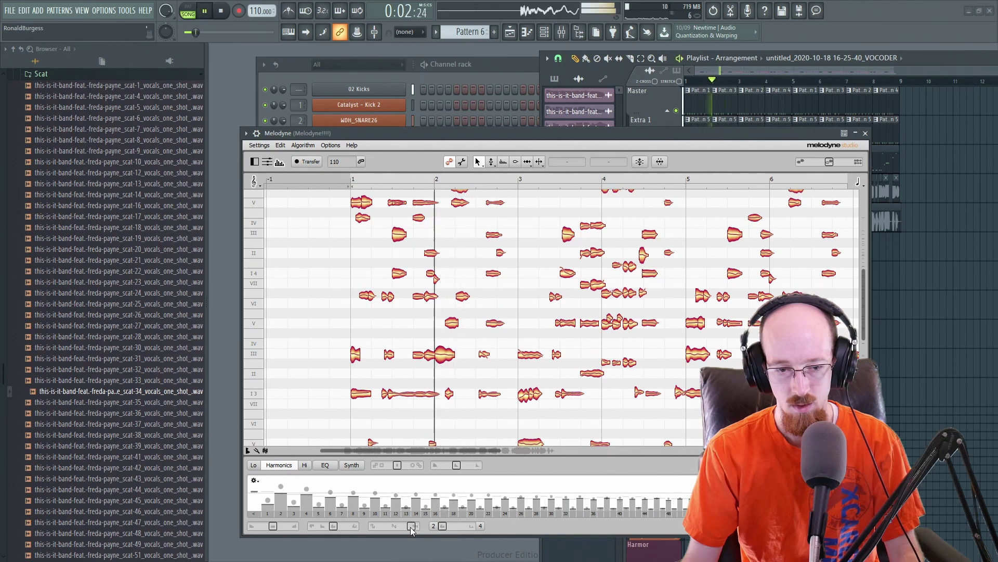
pyautogui.press('space')
pyautogui.press('space')
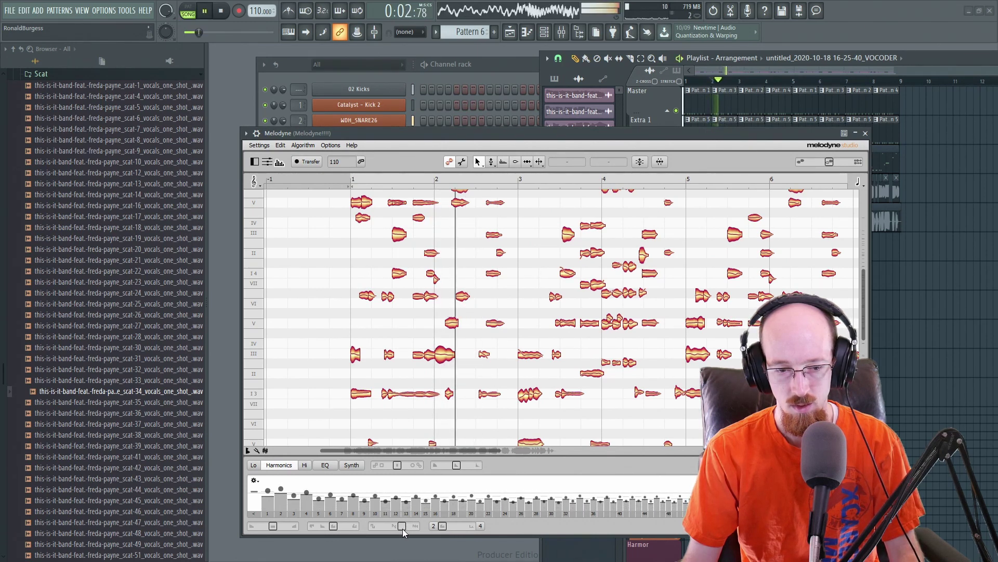
pyautogui.press('space')
pyautogui.moveTo(411, 527)
pyautogui.mouseDown()
pyautogui.moveTo(373, 528)
pyautogui.moveTo(422, 529)
pyautogui.mouseUp()
pyautogui.press('space')
pyautogui.press('space')
pyautogui.press('space')
pyautogui.press('space')
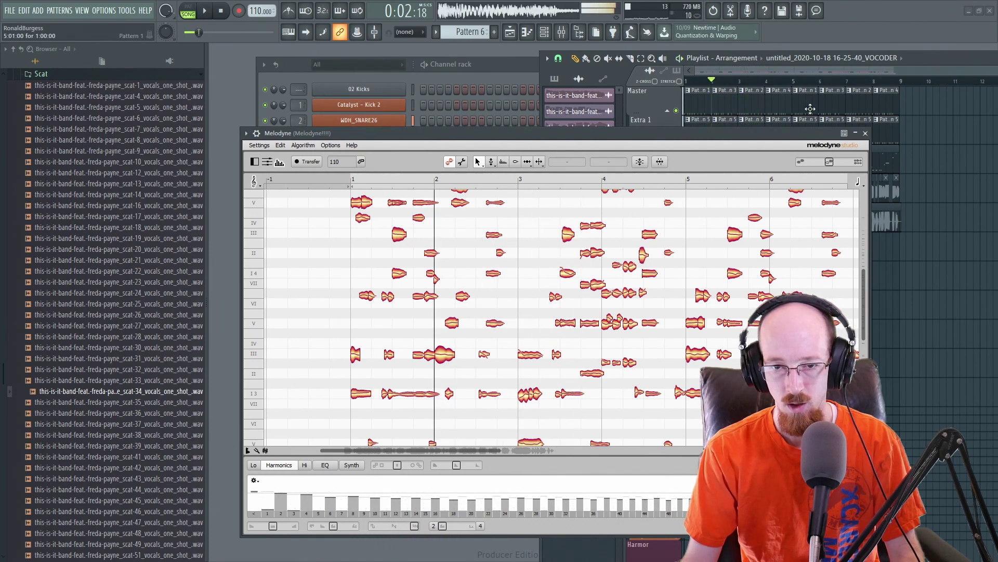
# - Select bar 2 in the playlist and bring up the mixer
pyautogui.moveTo(720, 86); pyautogui.dragTo(738, 84)
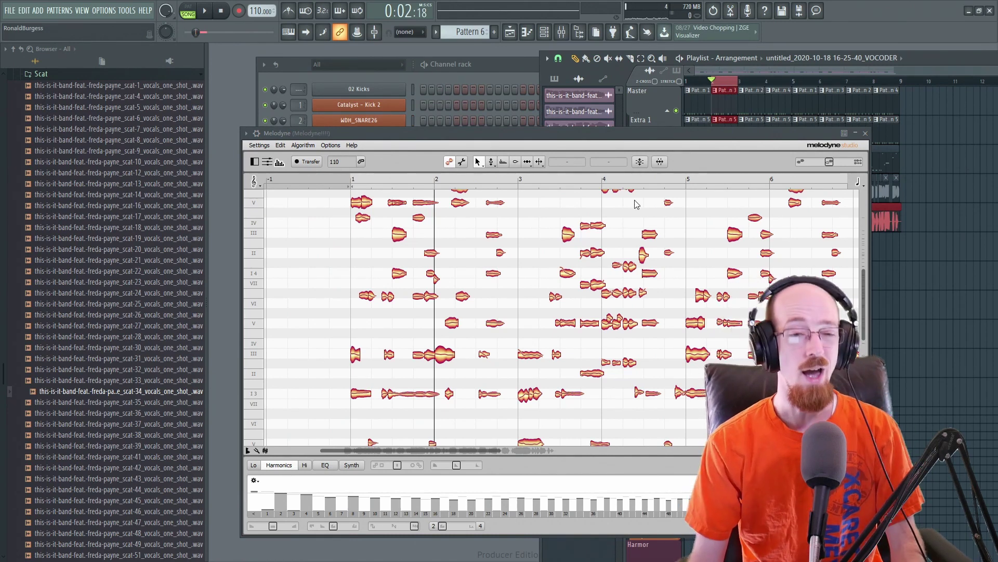
pyautogui.click(563, 33)
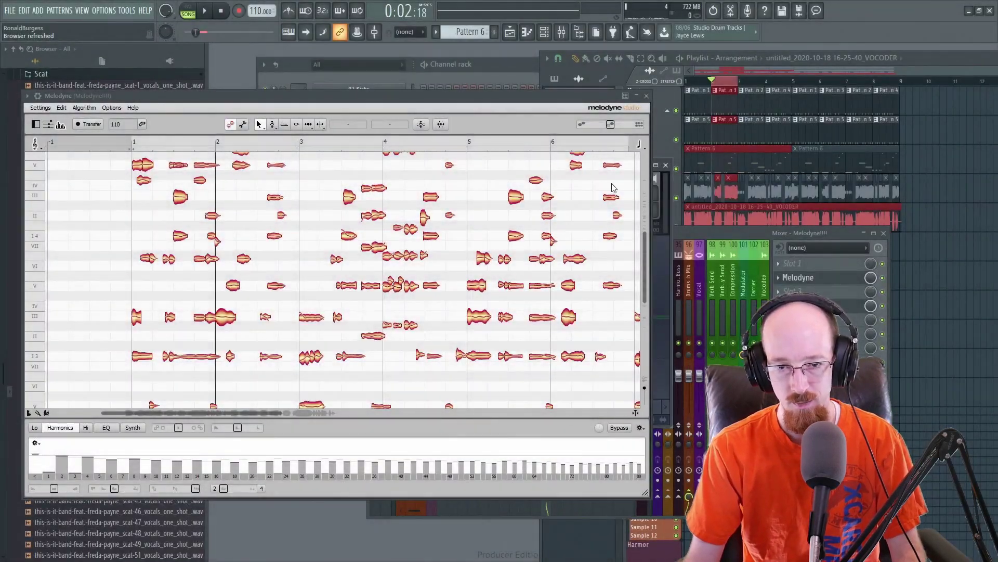
# - Bring up Edison and reposition the Melodyne and Edison windows side by side
pyautogui.moveTo(500, 113); pyautogui.dragTo(571, 253)
pyautogui.moveTo(508, 151); pyautogui.dragTo(844, 80)
pyautogui.moveTo(492, 233); pyautogui.dragTo(449, 56)
pyautogui.moveTo(757, 80); pyautogui.dragTo(784, 83)
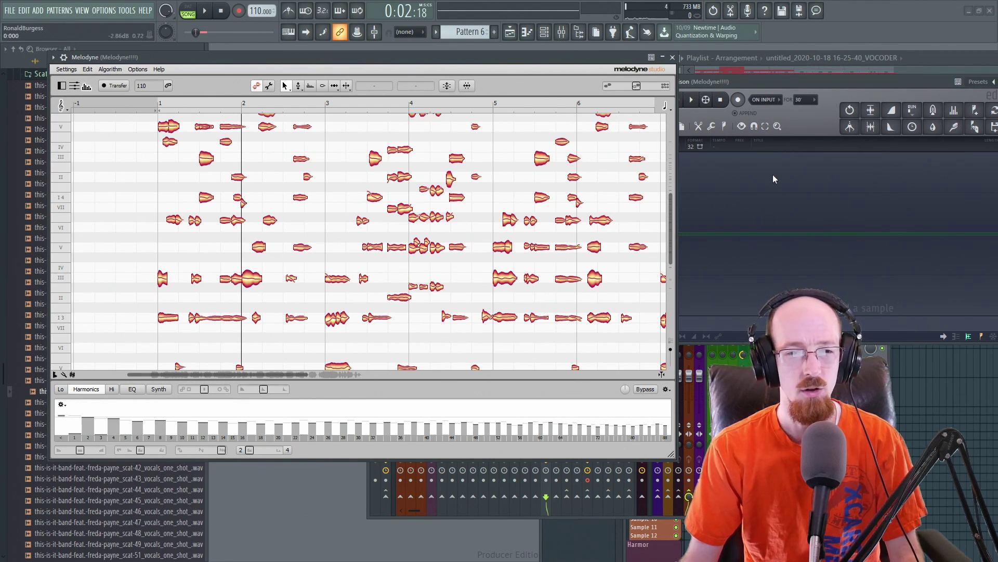
pyautogui.scroll(5, 671, 248)
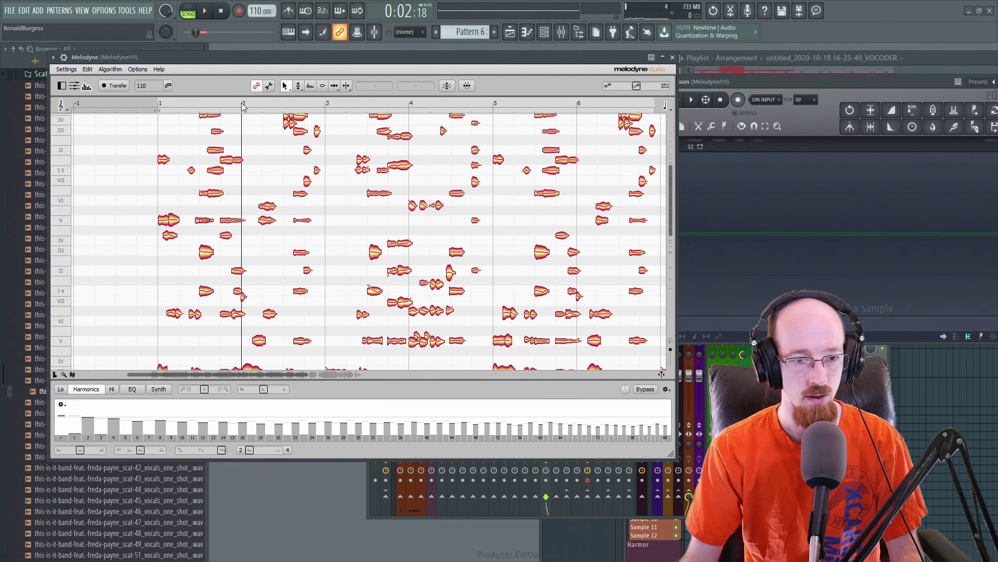
# - Put Edison away and audition bar 2 while lowering Melodyne's Odd/Even to its minimum
pyautogui.moveTo(777, 84); pyautogui.dragTo(778, 147)
pyautogui.click(727, 83)
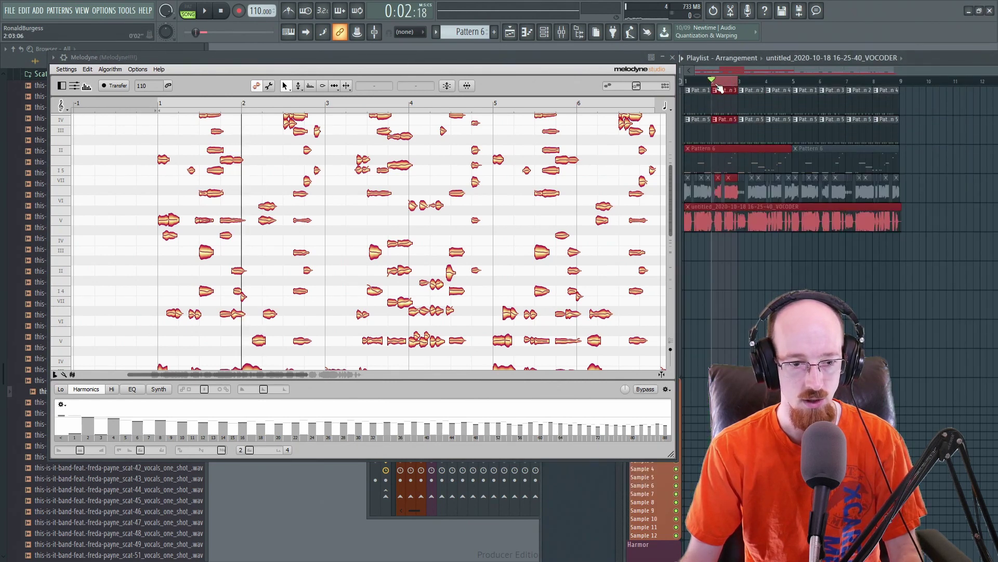
pyautogui.press('space')
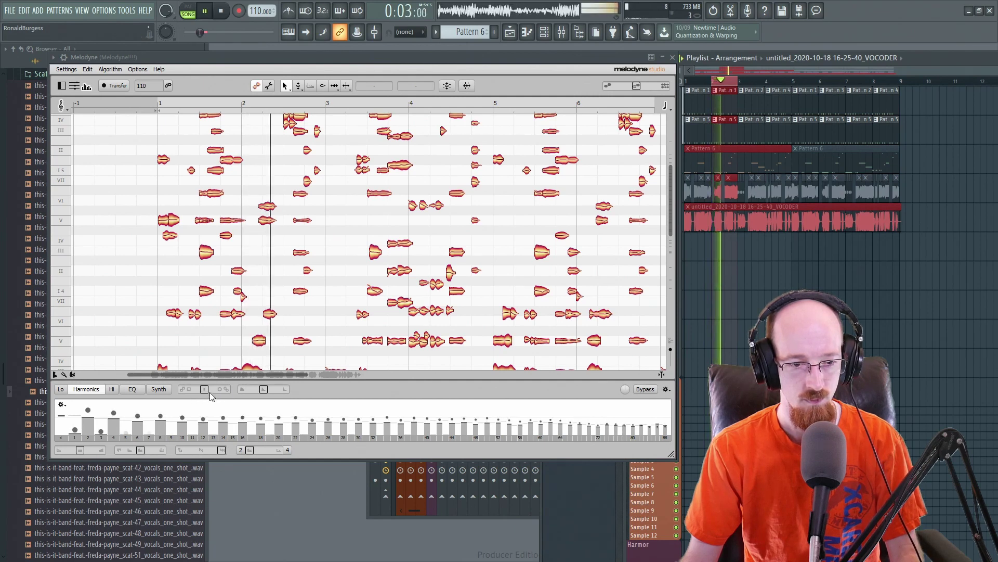
pyautogui.press('space')
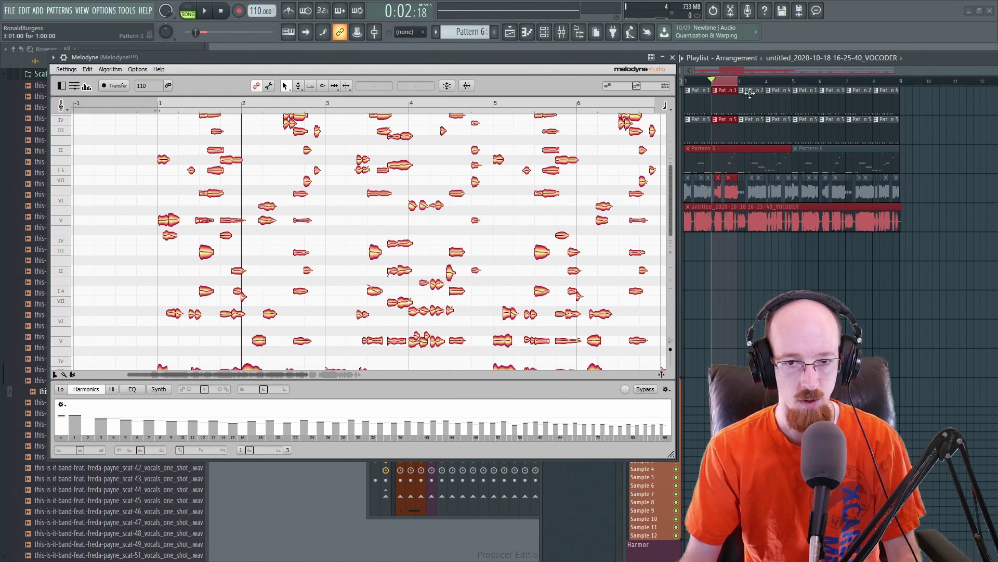
# - Open Edison from the mixer's Melodyne track, detach its window and place it in front of Melodyne
pyautogui.click(561, 31)
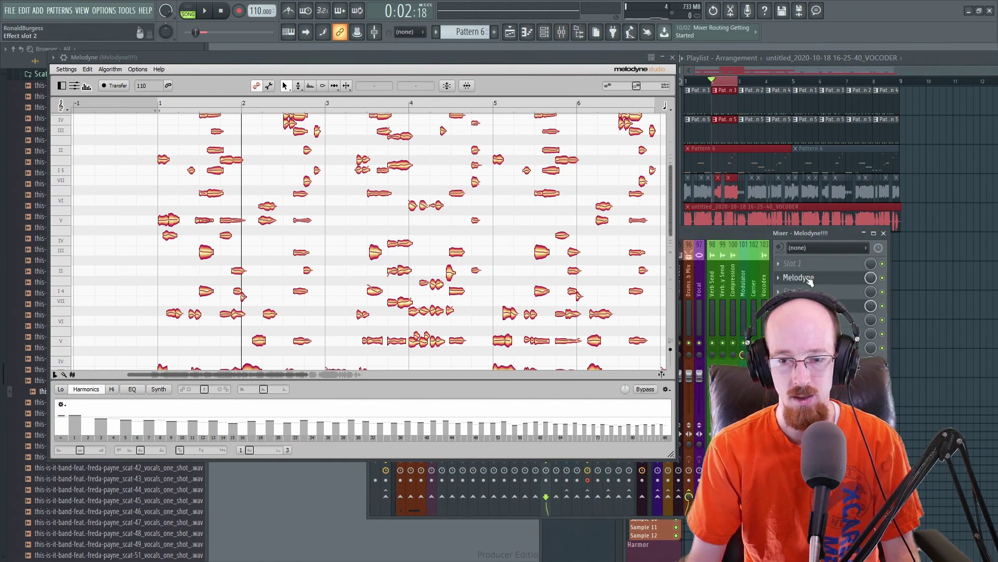
pyautogui.click(818, 305)
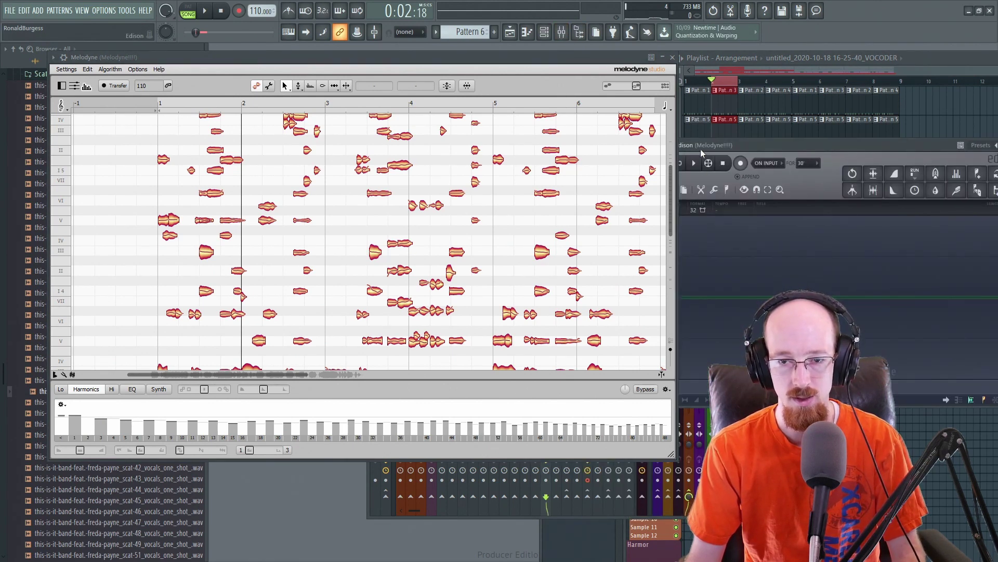
pyautogui.moveTo(700, 148); pyautogui.dragTo(739, 150)
pyautogui.click(735, 139)
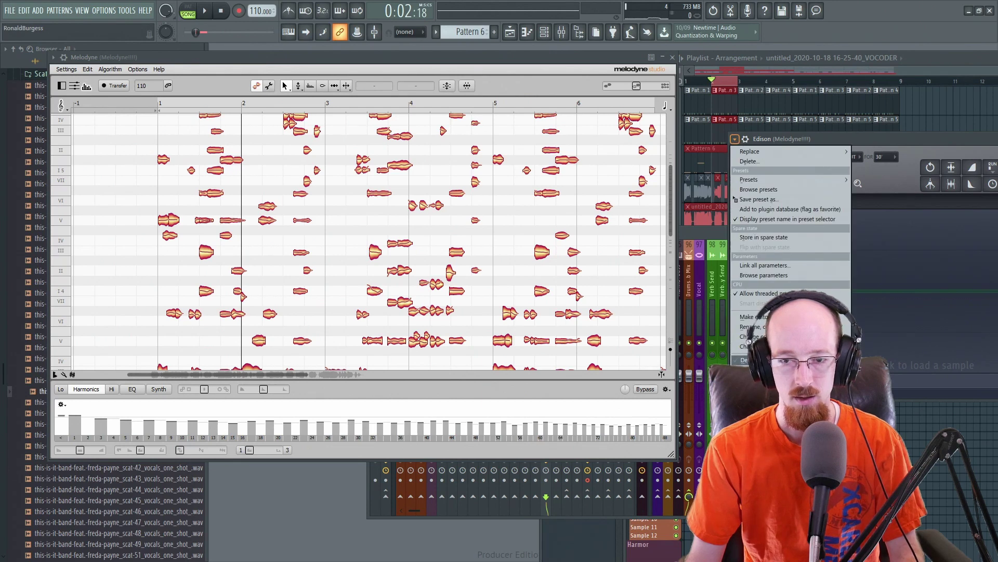
pyautogui.click(748, 349)
pyautogui.moveTo(847, 142); pyautogui.dragTo(703, 228)
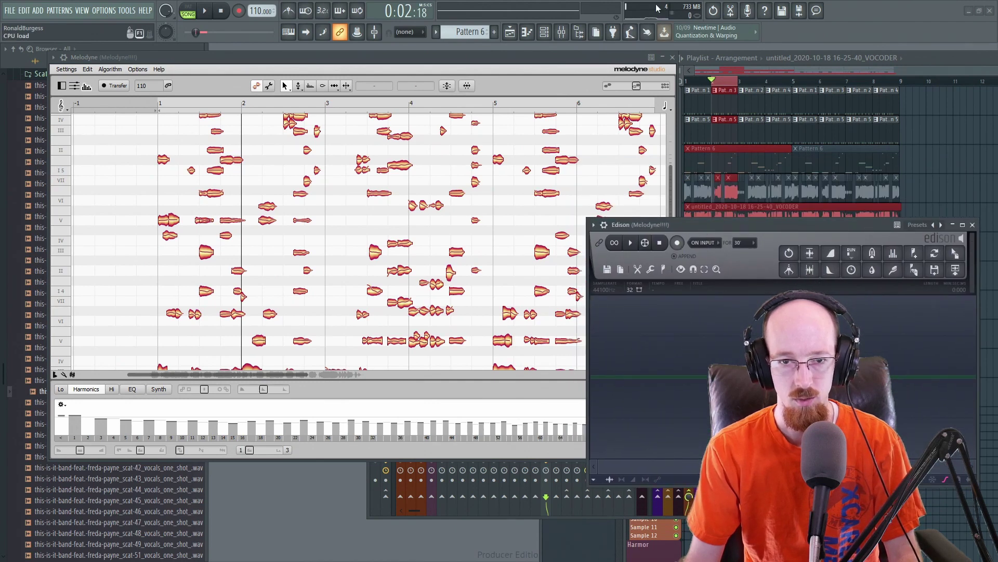
# - Hide the browser and move the Melodyne and Edison windows apart so both stay reachable
pyautogui.click(579, 33)
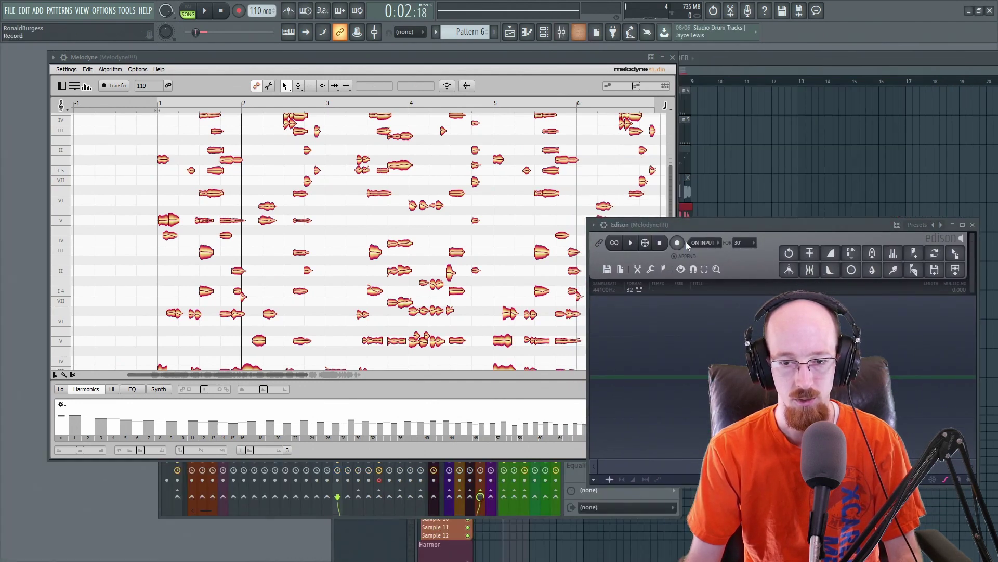
pyautogui.moveTo(489, 57); pyautogui.dragTo(442, 49)
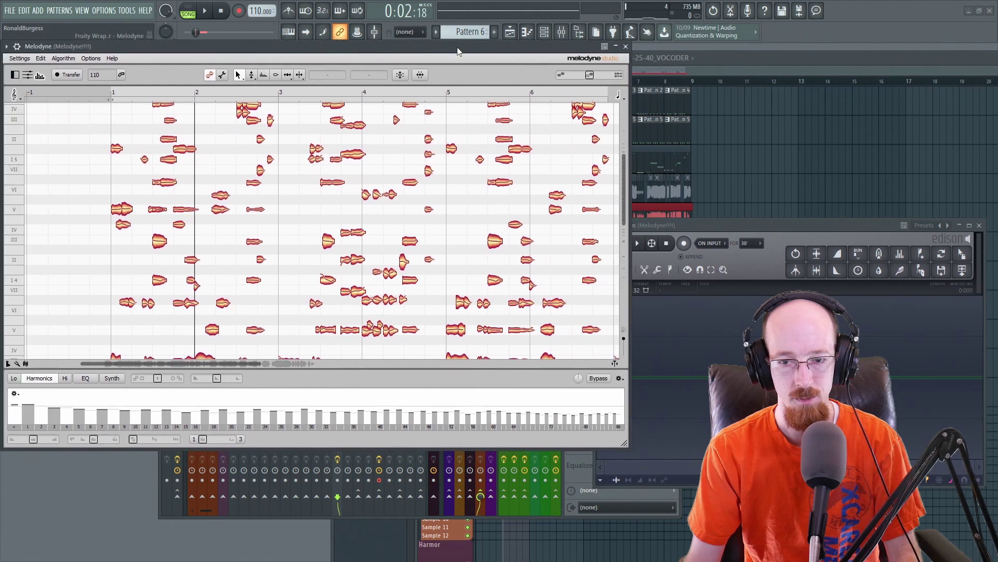
pyautogui.moveTo(765, 230); pyautogui.dragTo(756, 250)
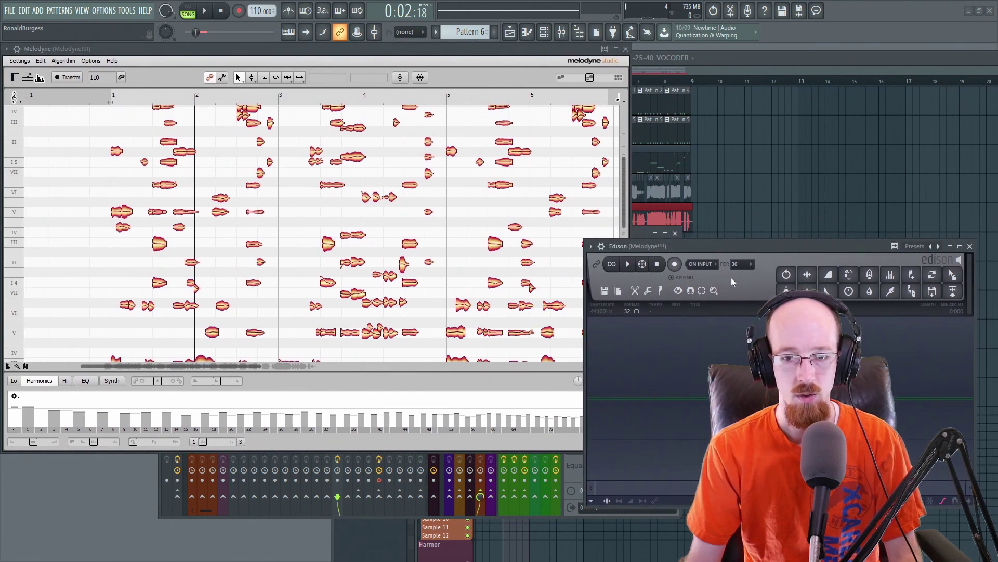
# - Set Edison's record mode to On play and arm it for recording
pyautogui.click(675, 264)
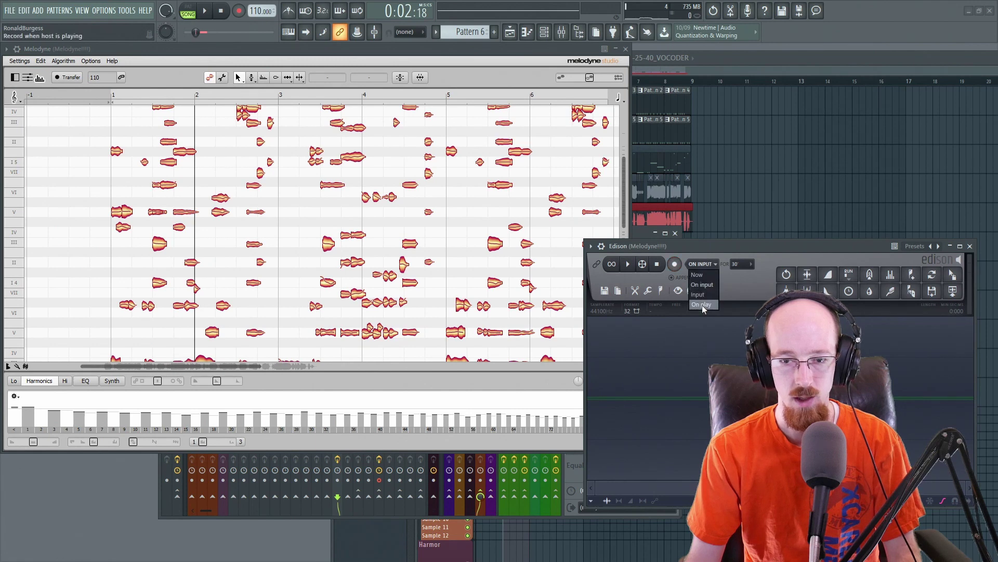
pyautogui.click(702, 305)
pyautogui.click(674, 264)
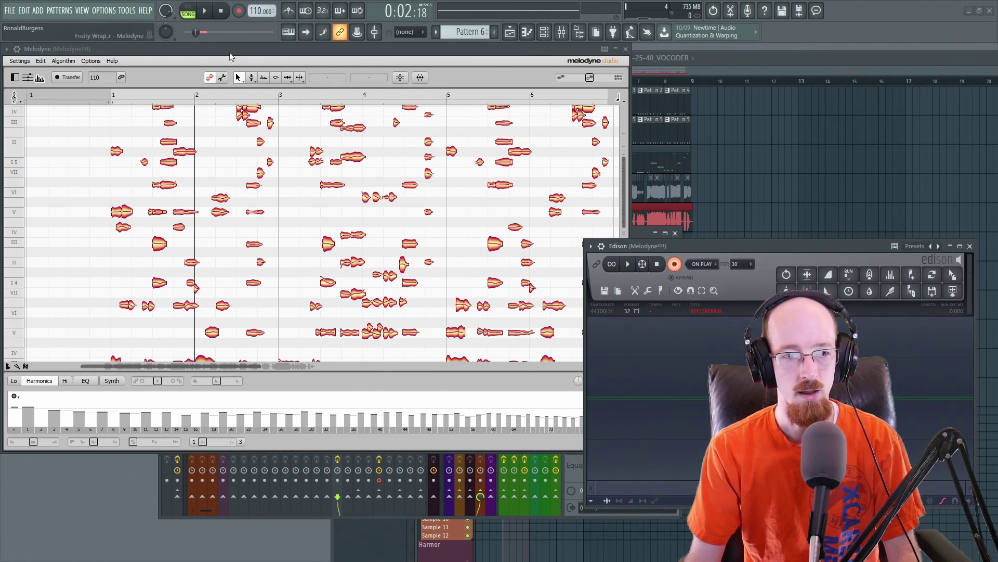
# - Record the bar 2 loop into Edison while sweeping Melodyne's Contour control, and stop recording
pyautogui.click(231, 56)
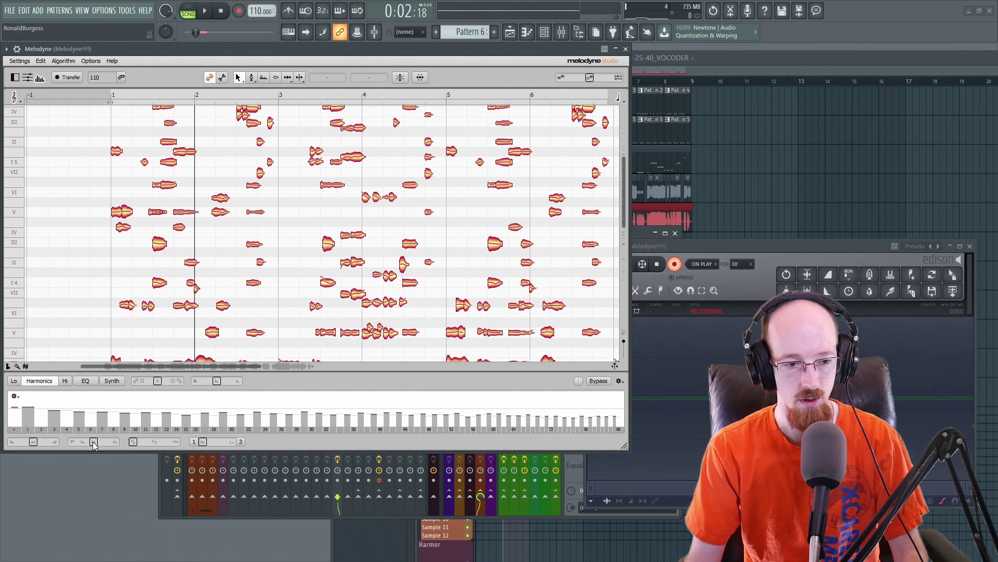
pyautogui.press('space')
pyautogui.moveTo(94, 441)
pyautogui.mouseDown()
pyautogui.moveTo(71, 441)
pyautogui.moveTo(94, 442)
pyautogui.mouseUp()
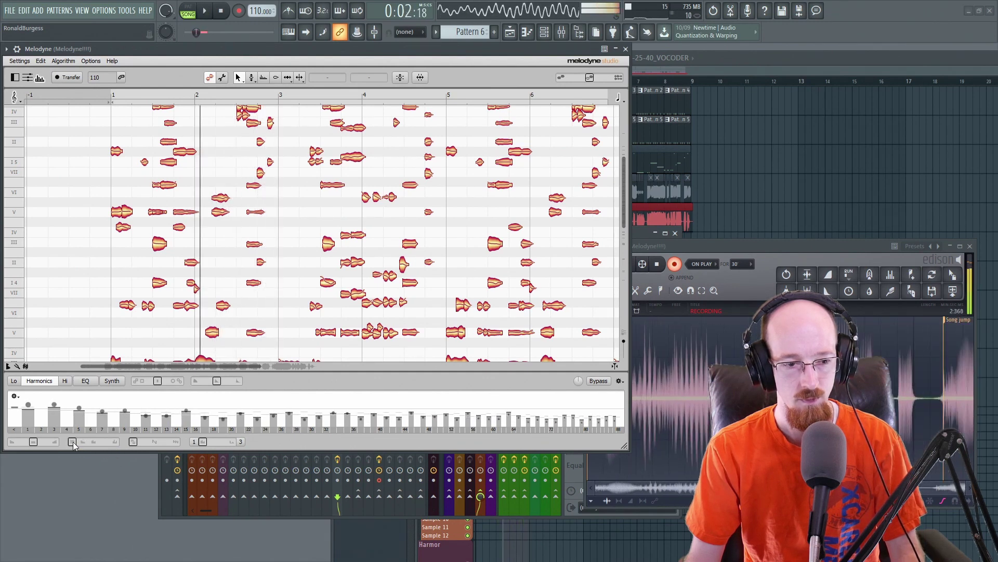
pyautogui.press('space')
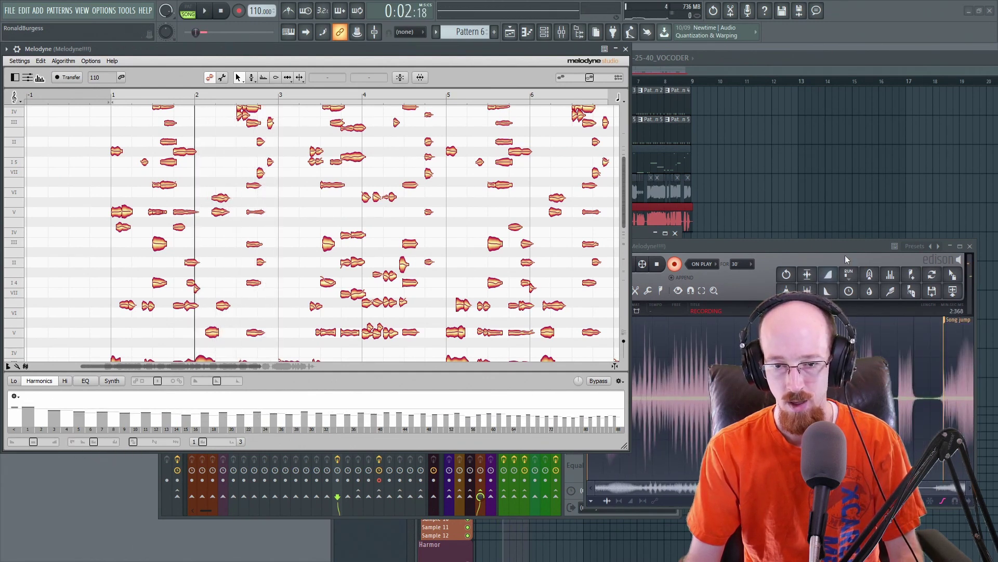
pyautogui.moveTo(820, 242); pyautogui.dragTo(834, 208)
pyautogui.click(687, 230)
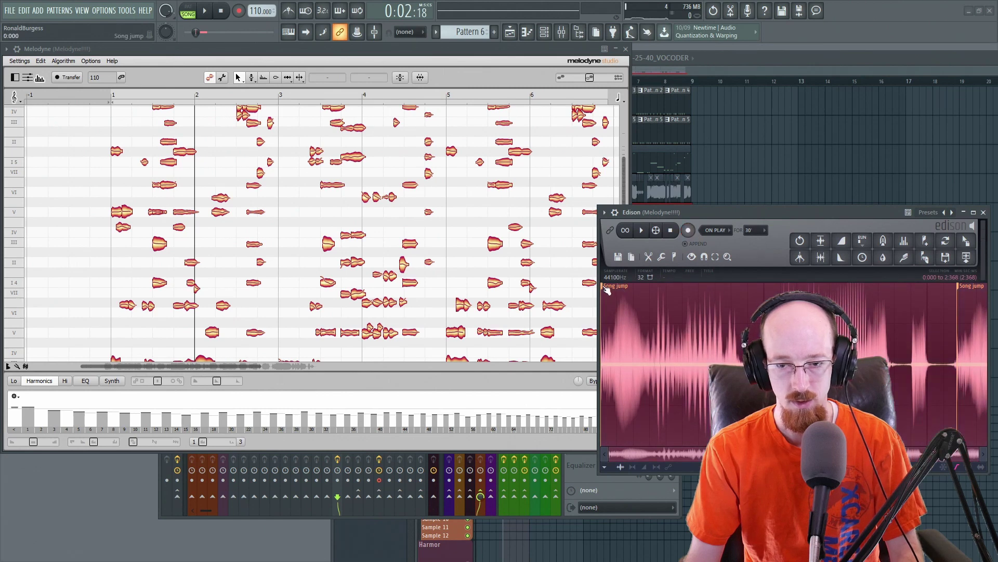
# - Select the section between the two song jump markers in Edison and trim the recording to it
pyautogui.doubleClick(758, 320)
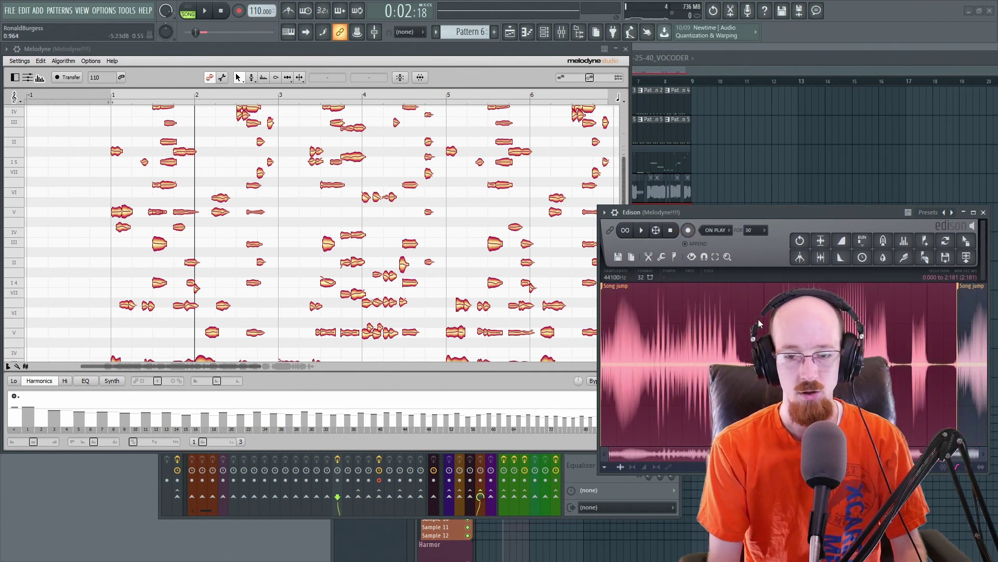
pyautogui.scroll(5, 759, 320)
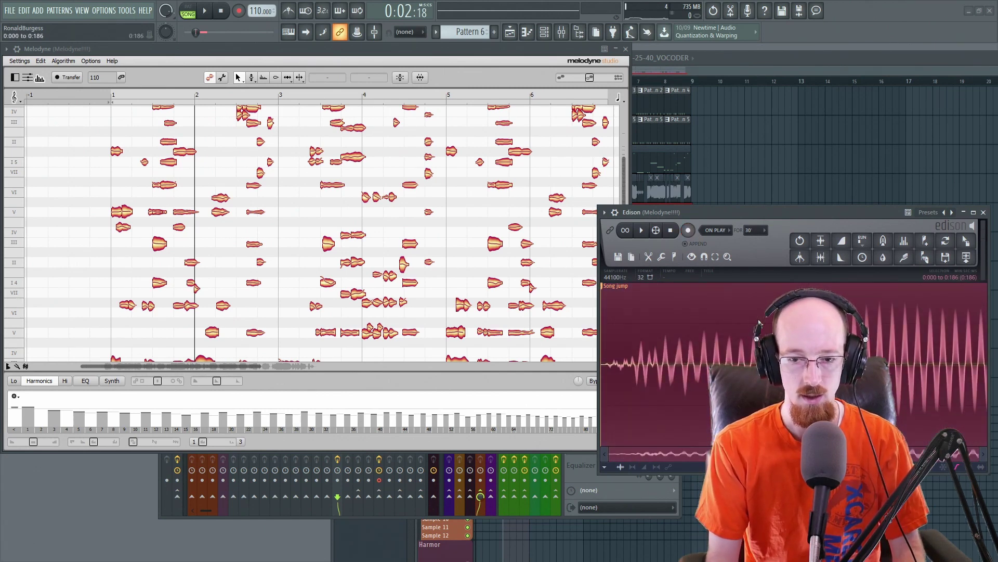
pyautogui.scroll(-5, 758, 320)
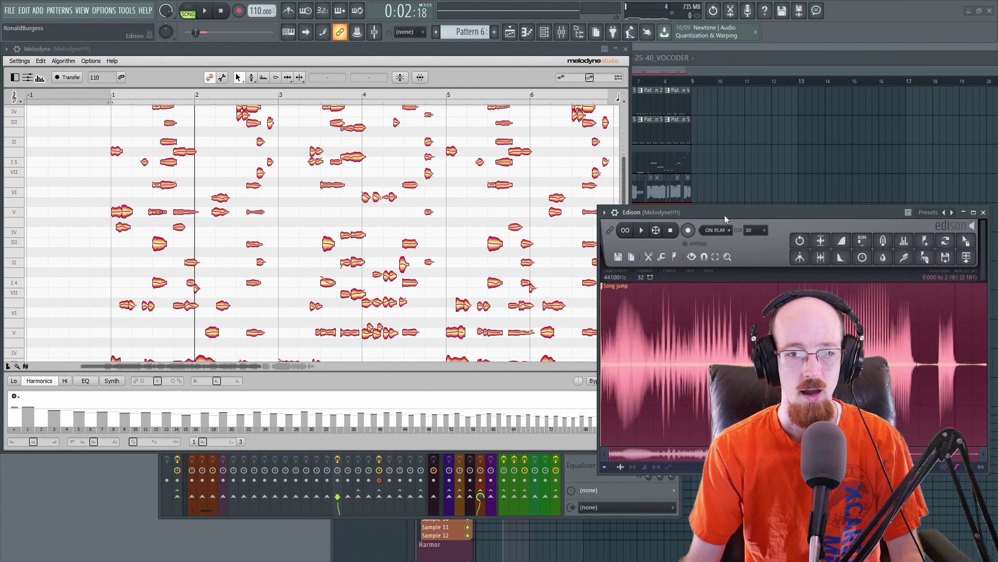
# - Move Edison clear of the presenter area and play back the trimmed recording
pyautogui.moveTo(725, 212); pyautogui.dragTo(661, 194)
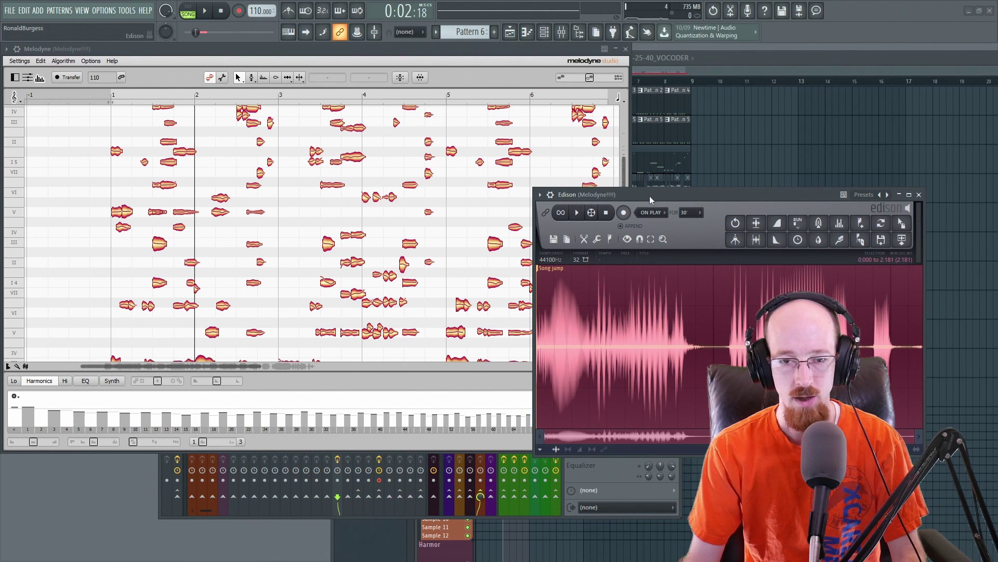
pyautogui.click(578, 212)
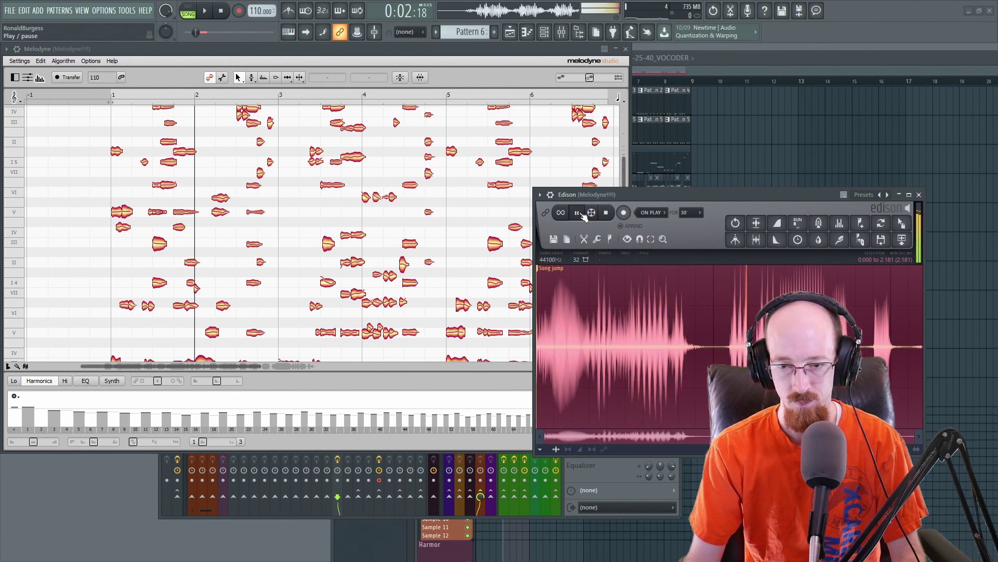
pyautogui.click(581, 214)
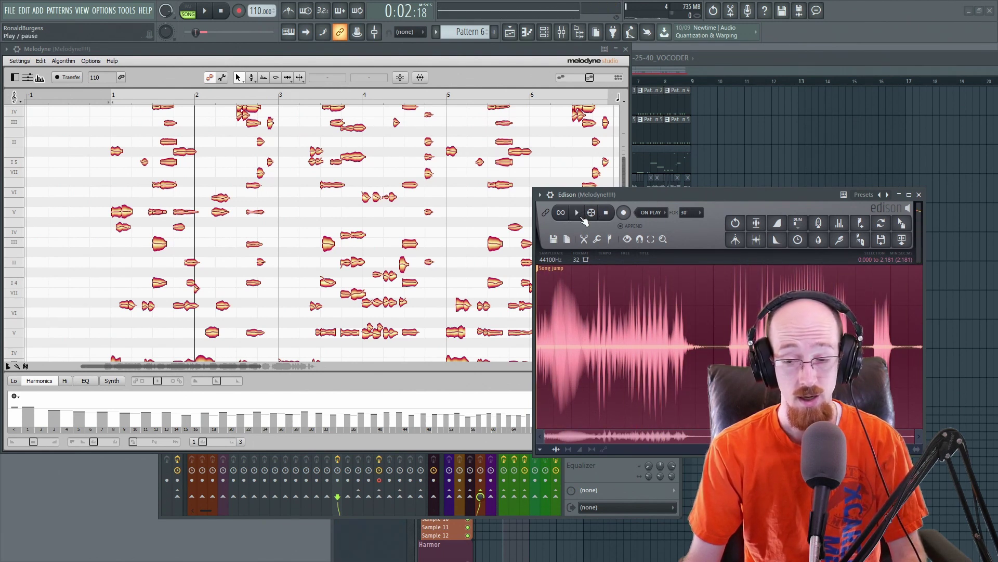
# - Send the trimmed recording to the playlist and place the clip at bar 2 beneath the vocoder clip
pyautogui.moveTo(884, 227); pyautogui.dragTo(815, 261)
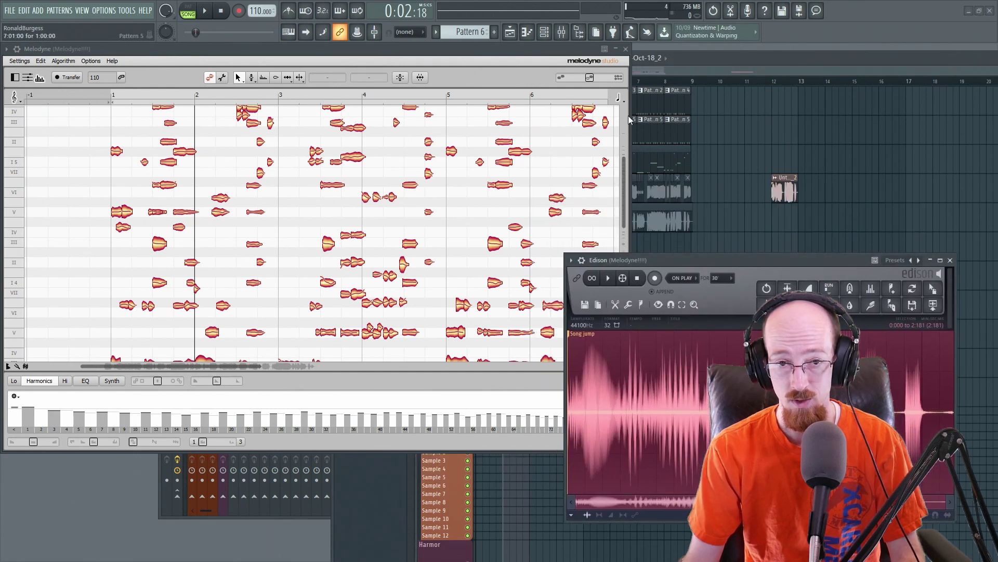
pyautogui.moveTo(531, 49); pyautogui.dragTo(410, 67)
pyautogui.moveTo(783, 183); pyautogui.dragTo(542, 222)
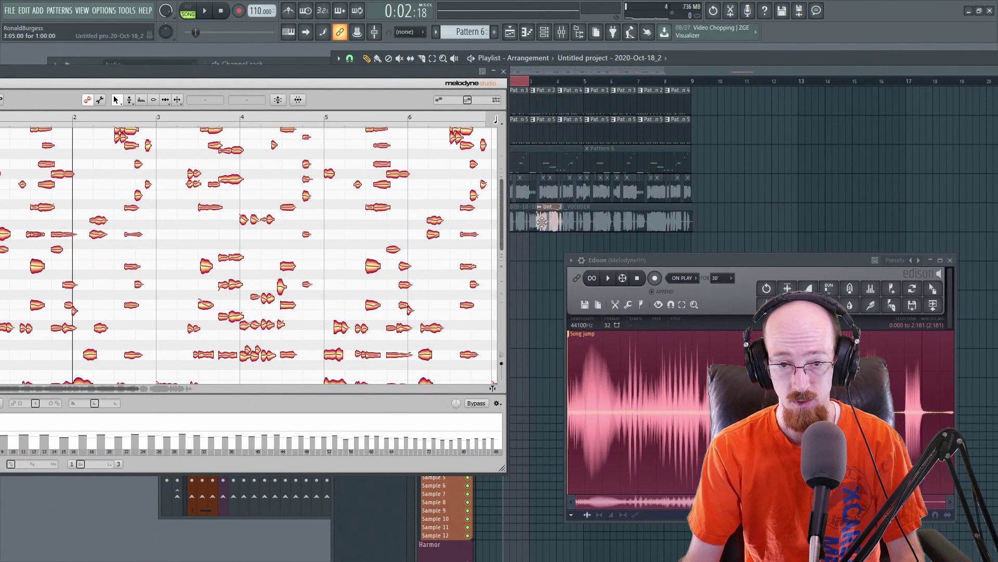
# - Move the playlist's playback selection to bar 3 and bring Melodyne's notes around bar 3 into view
pyautogui.moveTo(532, 83); pyautogui.dragTo(535, 87)
pyautogui.keyDown('ctrl'); pyautogui.click(534, 87); pyautogui.keyUp('ctrl')
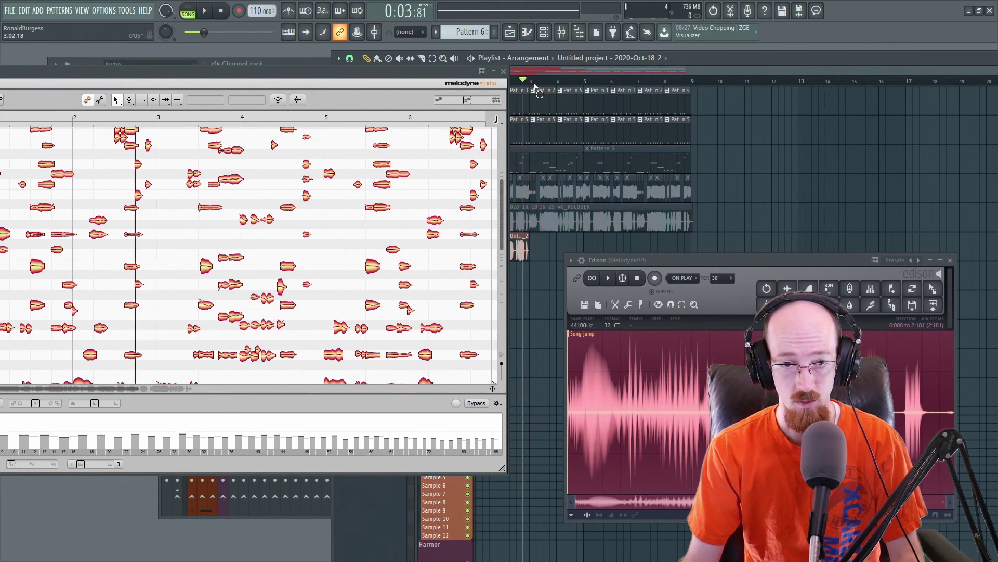
pyautogui.moveTo(376, 72); pyautogui.dragTo(532, 55)
pyautogui.moveTo(280, 376); pyautogui.dragTo(313, 373)
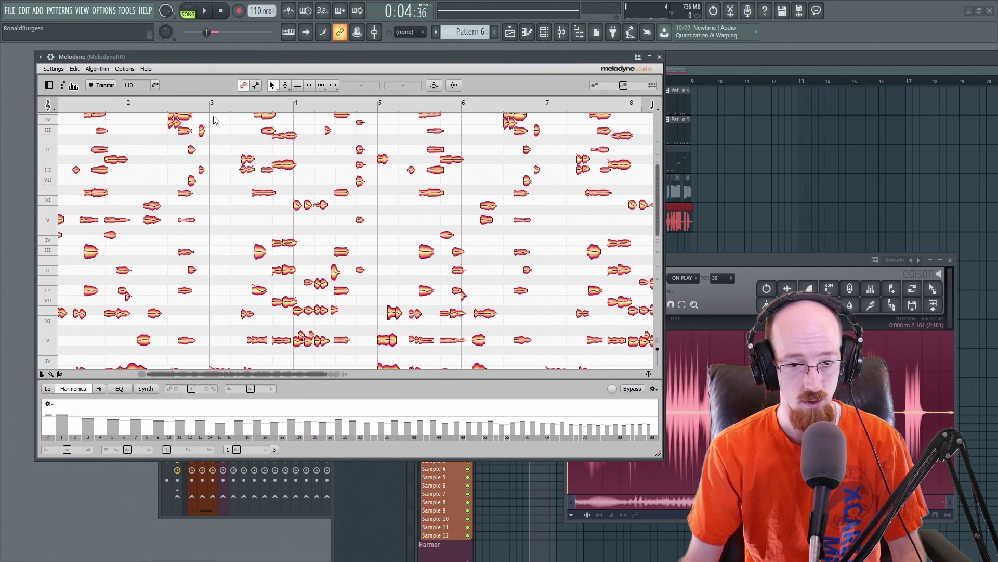
pyautogui.moveTo(659, 216)
pyautogui.mouseDown()
pyautogui.moveTo(654, 192)
pyautogui.moveTo(654, 203)
pyautogui.mouseUp()
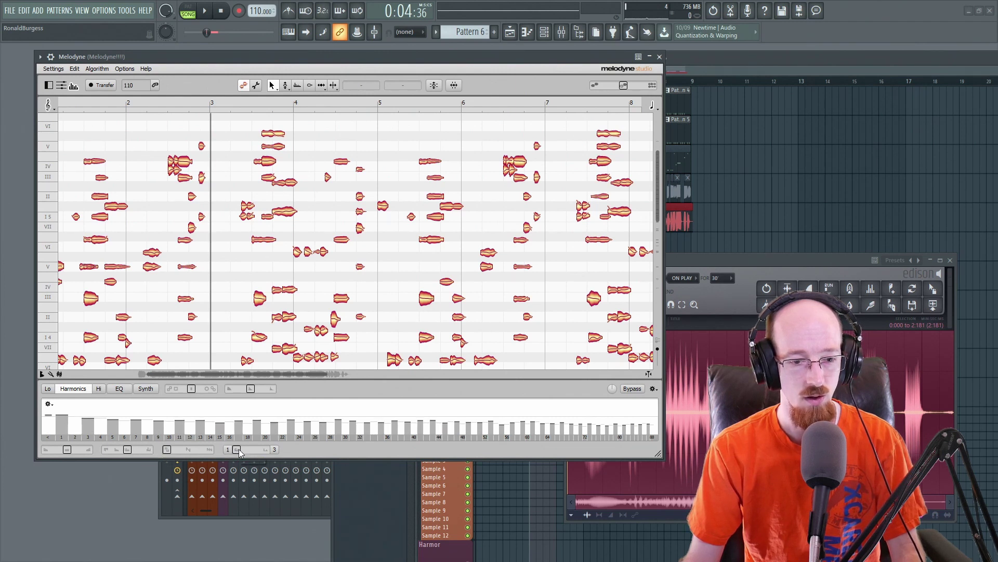
# - Raise Melodyne's Comb to about 7.2 and replay bar 3 to compare it with a slightly lower setting
pyautogui.moveTo(239, 452); pyautogui.dragTo(253, 456)
pyautogui.press('space')
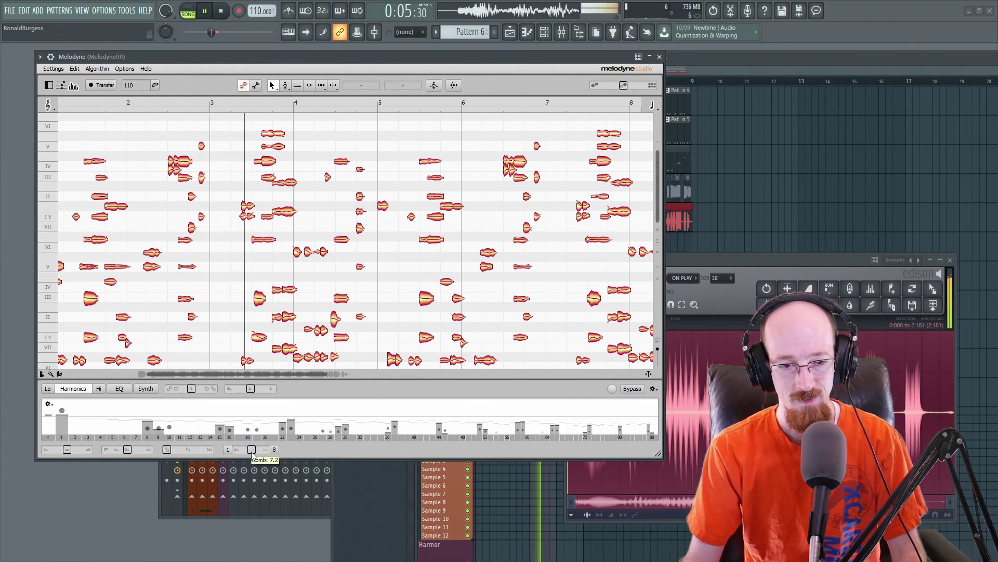
pyautogui.press('space')
pyautogui.moveTo(252, 454)
pyautogui.mouseDown()
pyautogui.moveTo(233, 456)
pyautogui.moveTo(251, 451)
pyautogui.mouseUp()
pyautogui.press('space')
pyautogui.press('space')
# - Clear the previous recording from Edison and arm it again to record on play
pyautogui.click(785, 259)
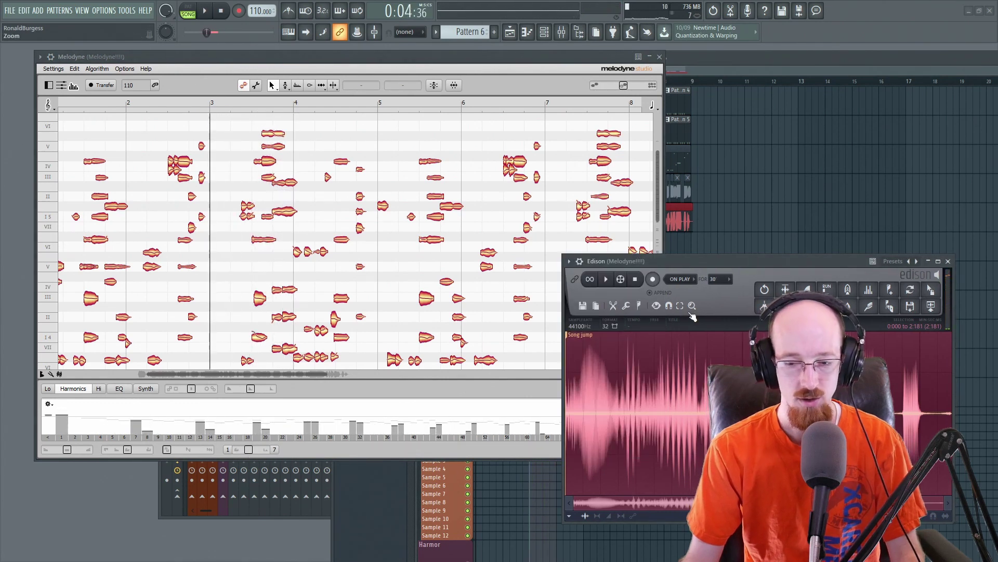
pyautogui.press('Delete')
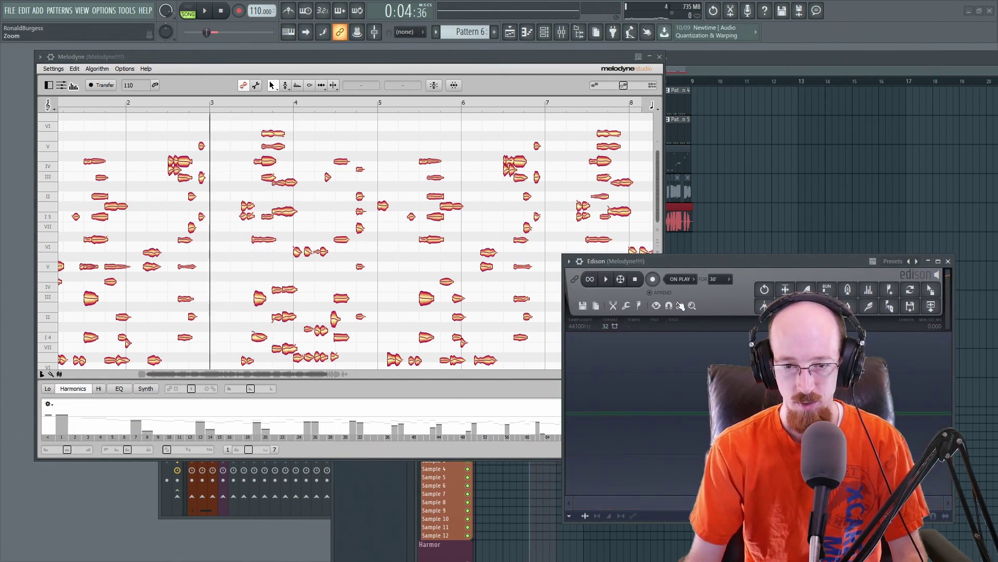
pyautogui.click(653, 279)
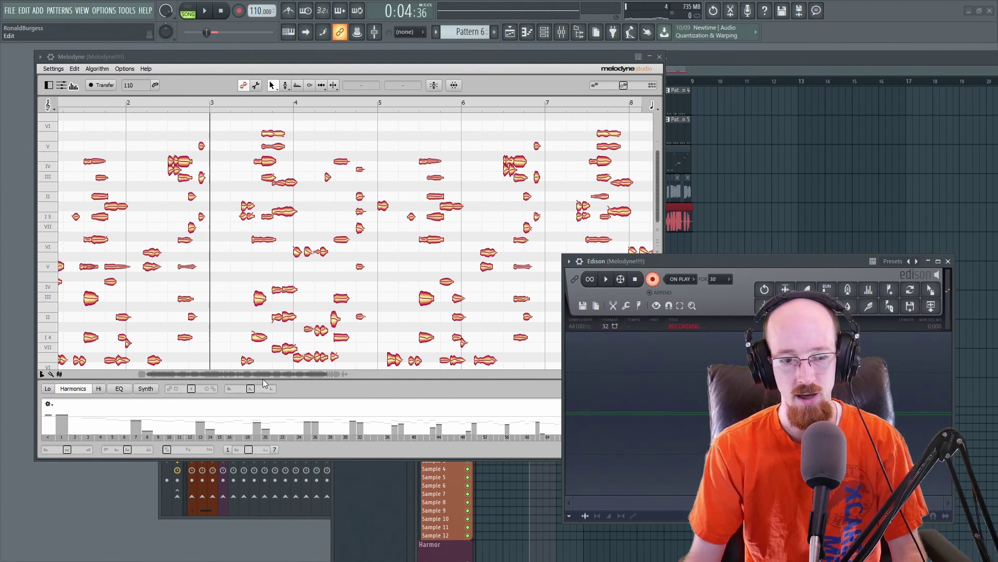
# - Record a take of bar 3 into Edison while sweeping Melodyne's Comb between about 7 and 9 and adjusting the other harmonic controls
pyautogui.moveTo(249, 450); pyautogui.dragTo(251, 450)
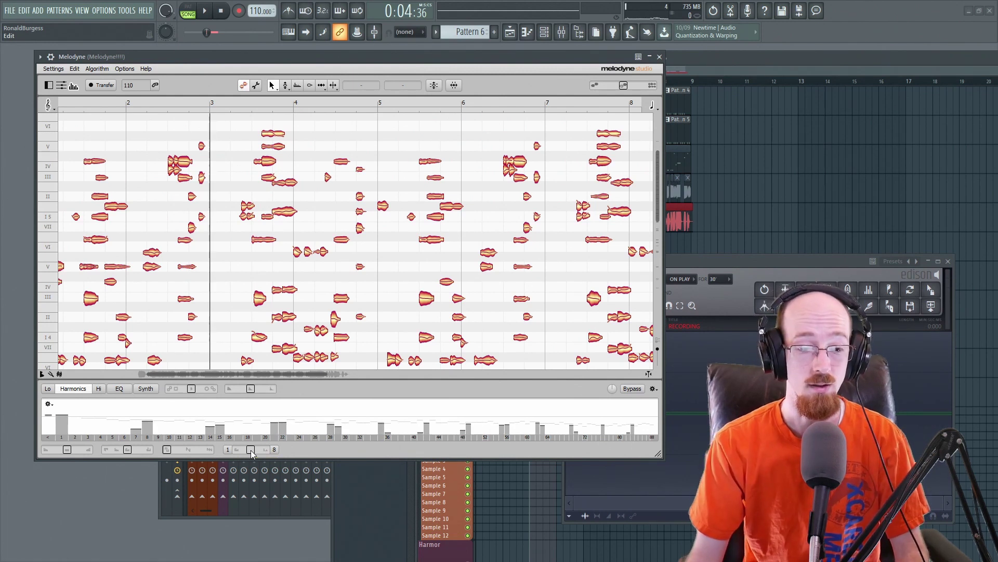
pyautogui.press('space')
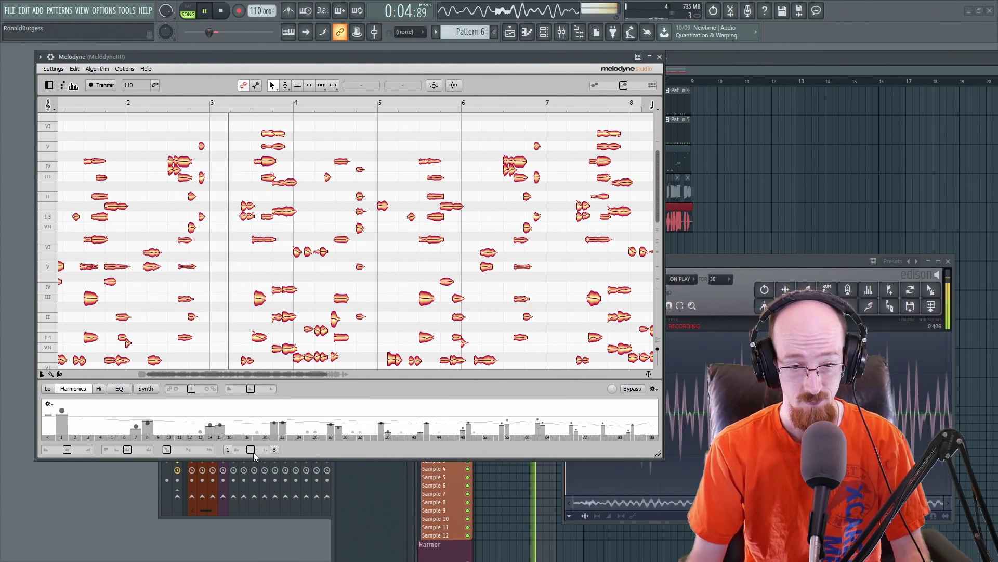
pyautogui.moveTo(253, 450); pyautogui.dragTo(251, 450)
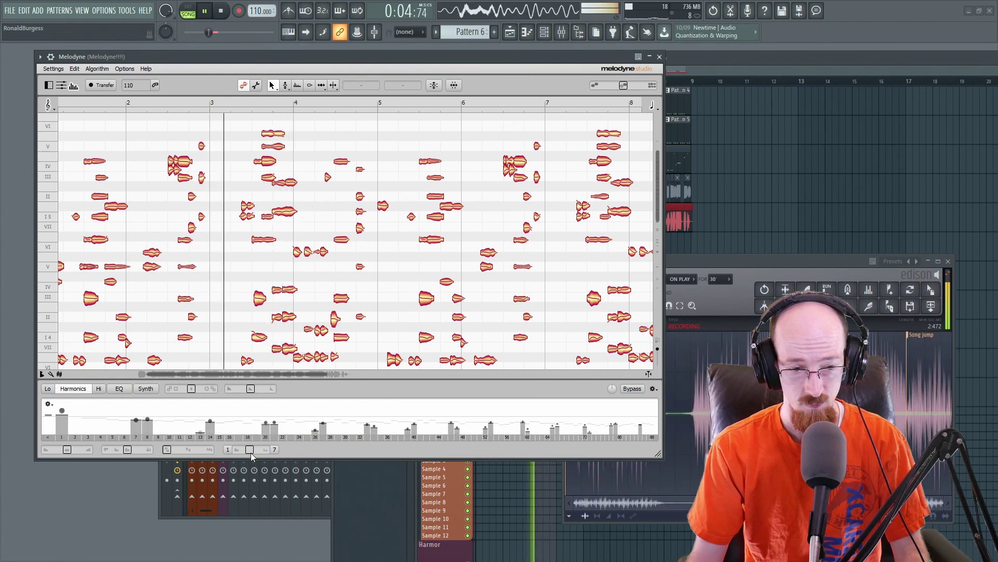
pyautogui.moveTo(250, 452); pyautogui.dragTo(253, 450)
pyautogui.moveTo(174, 449); pyautogui.dragTo(129, 452)
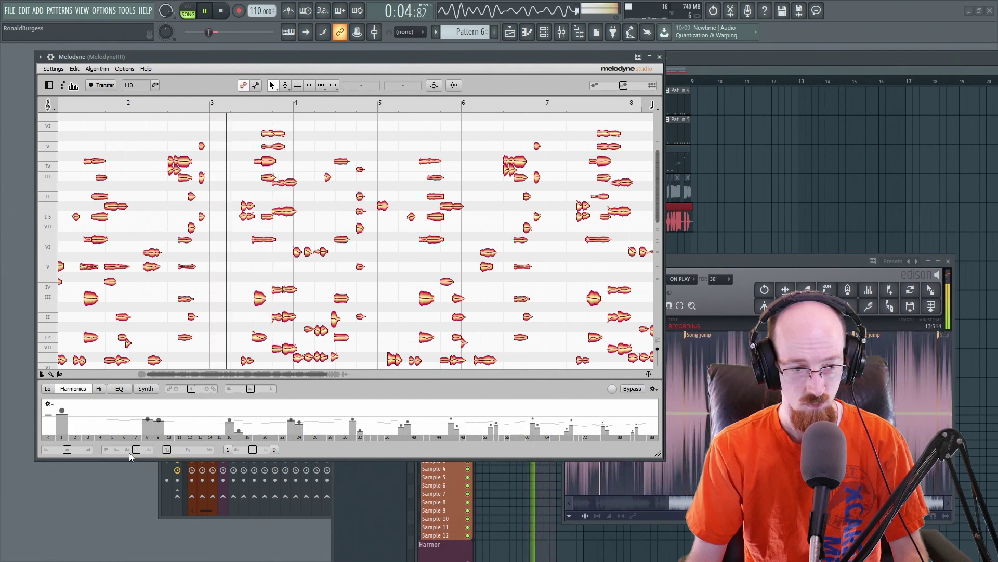
pyautogui.moveTo(67, 450)
pyautogui.mouseDown()
pyautogui.moveTo(48, 452)
pyautogui.moveTo(89, 451)
pyautogui.moveTo(66, 452)
pyautogui.mouseUp()
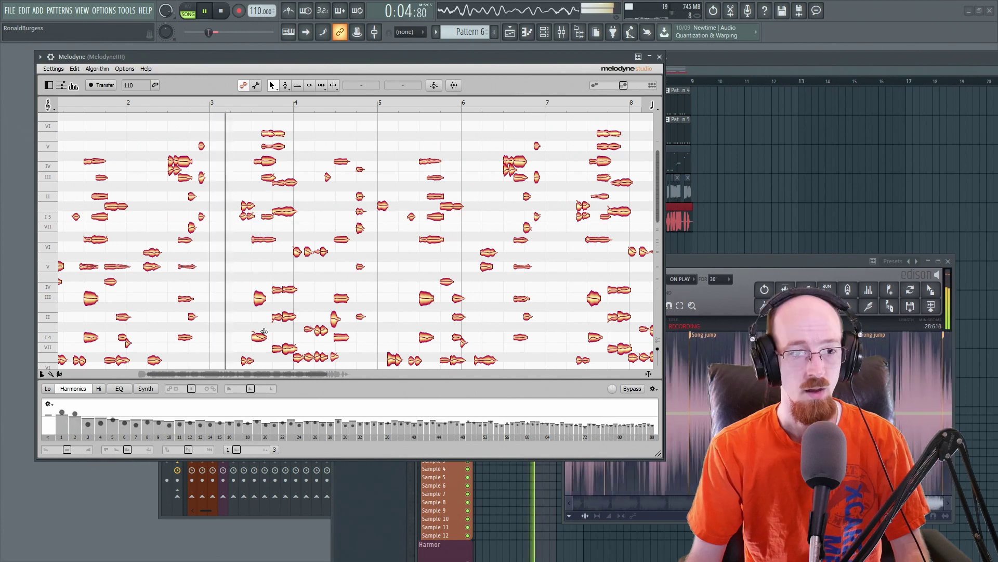
pyautogui.press('space')
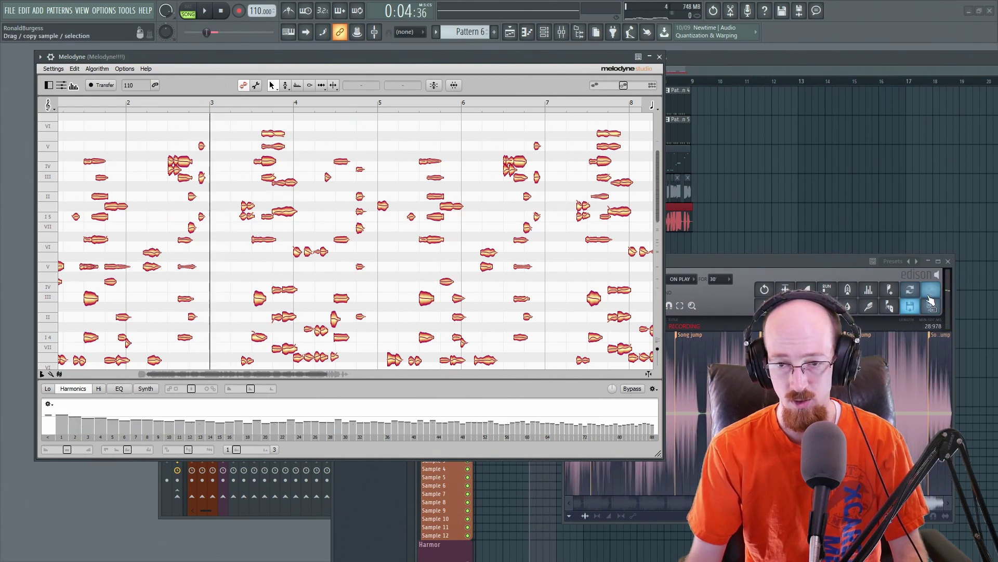
# - Send the take to the playlist, clear Edison, and keep only a one-bar clip of it at bar 3 beneath the vocoder clip
pyautogui.moveTo(930, 291); pyautogui.dragTo(731, 223)
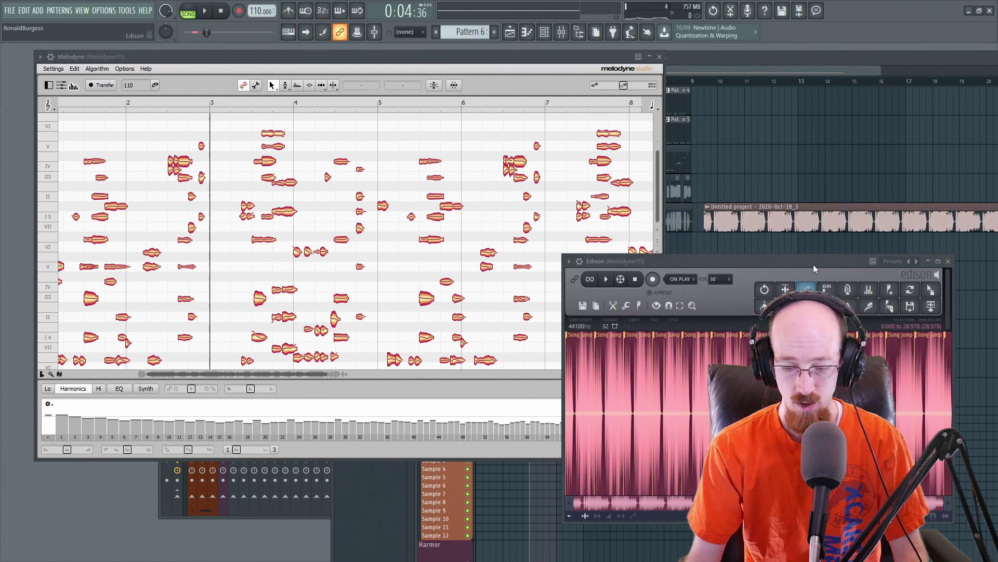
pyautogui.press('Delete')
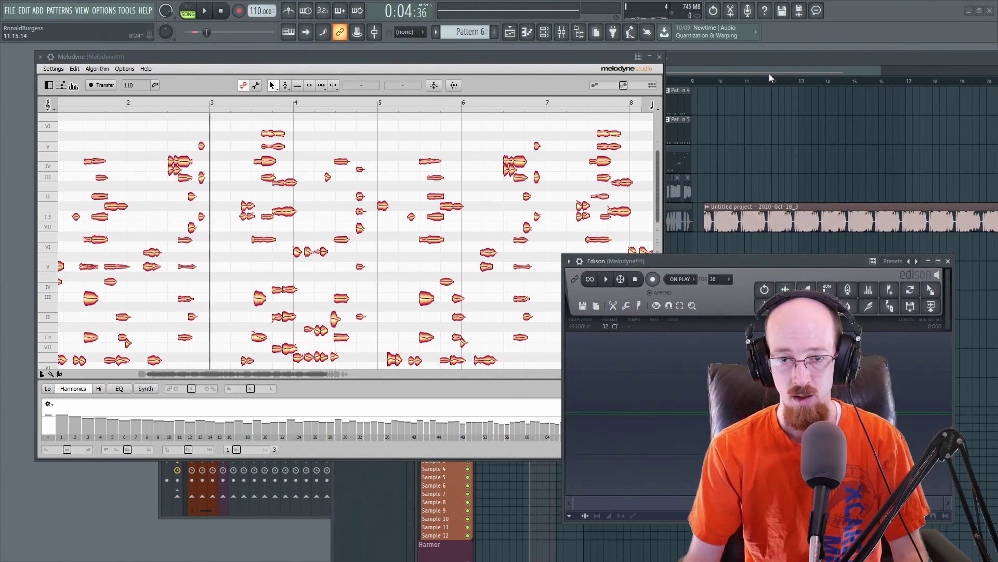
pyautogui.moveTo(538, 61); pyautogui.dragTo(350, 66)
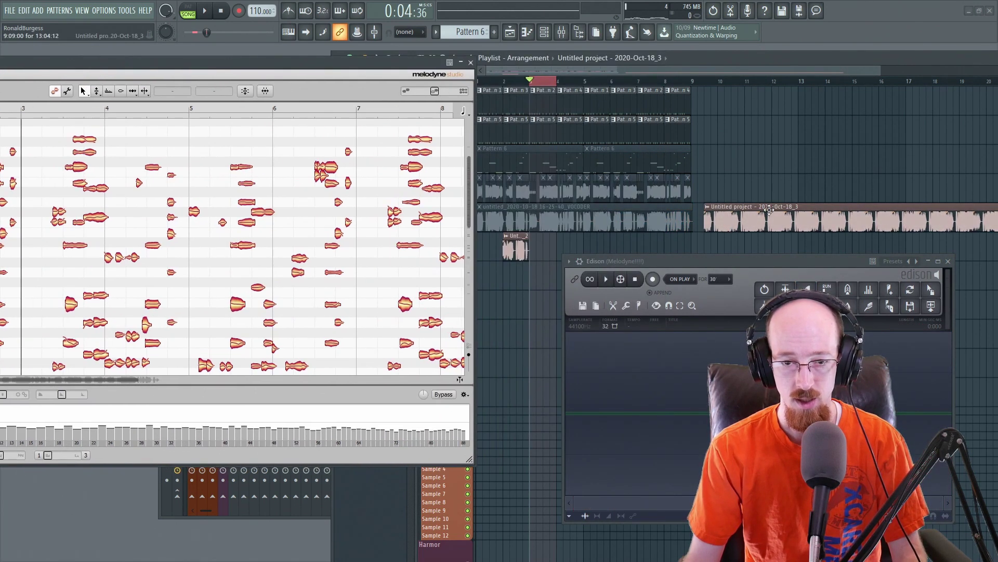
pyautogui.moveTo(769, 209); pyautogui.dragTo(563, 232)
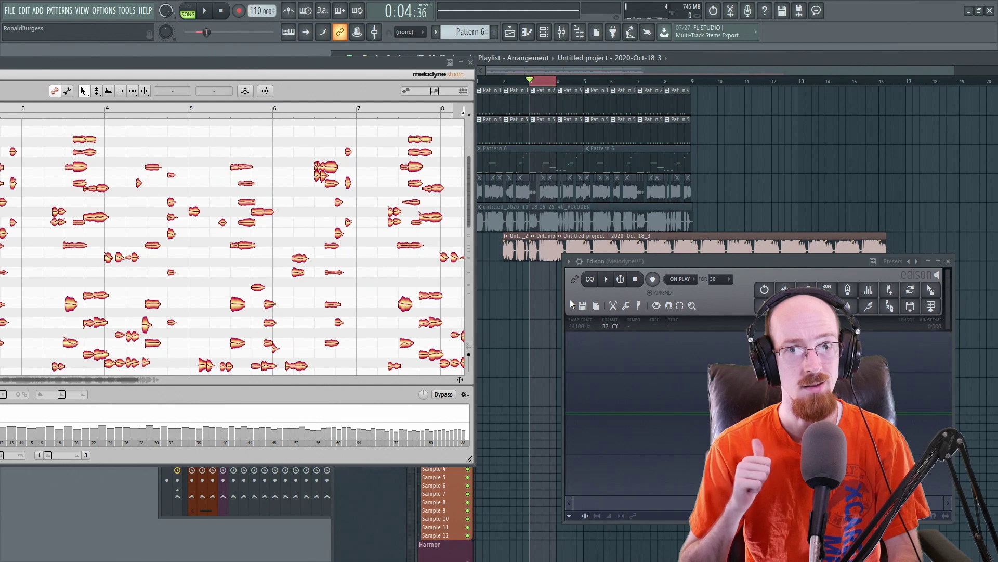
pyautogui.rightClick(613, 252)
# - Slip the audio inside the bar 3 clip earlier to a different part of the recorded sweep, keeping the clip's position
pyautogui.rightClick(501, 322)
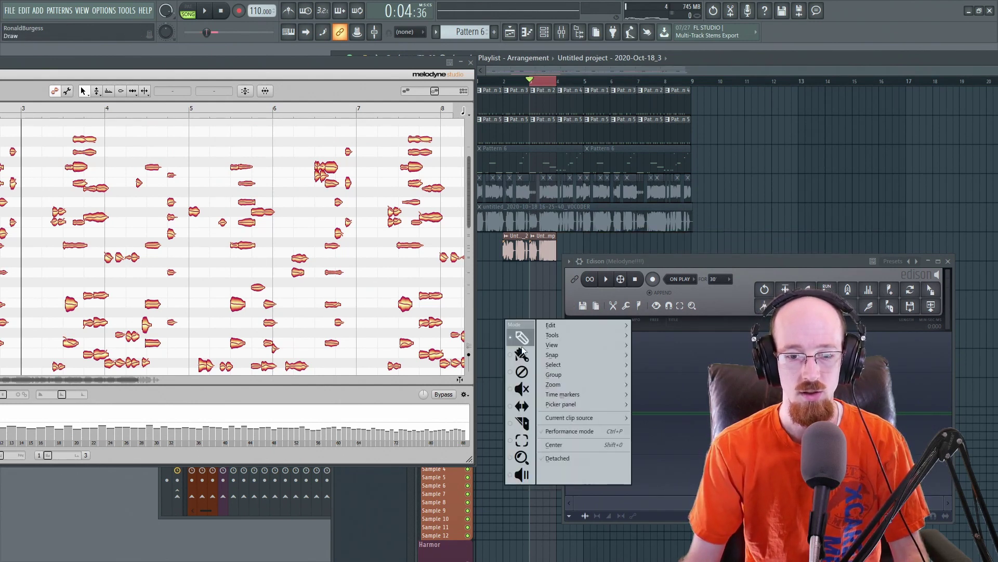
pyautogui.click(522, 407)
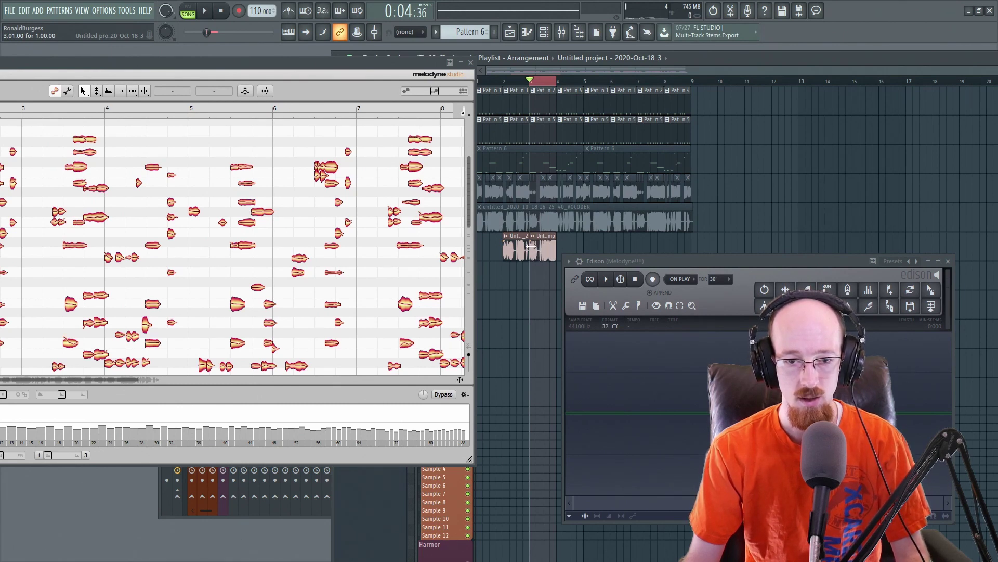
pyautogui.scroll(4, 530, 245)
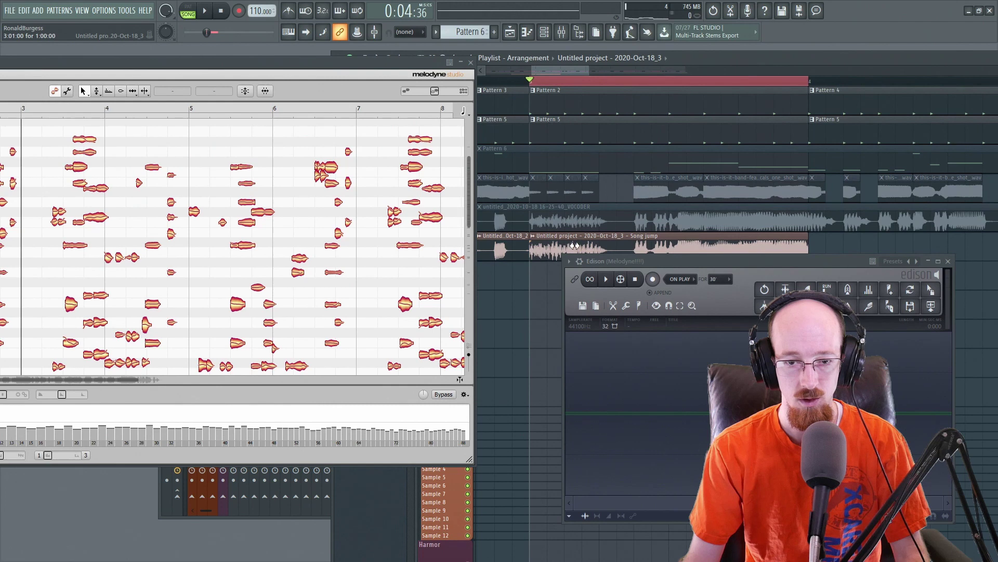
pyautogui.moveTo(574, 246); pyautogui.dragTo(304, 259)
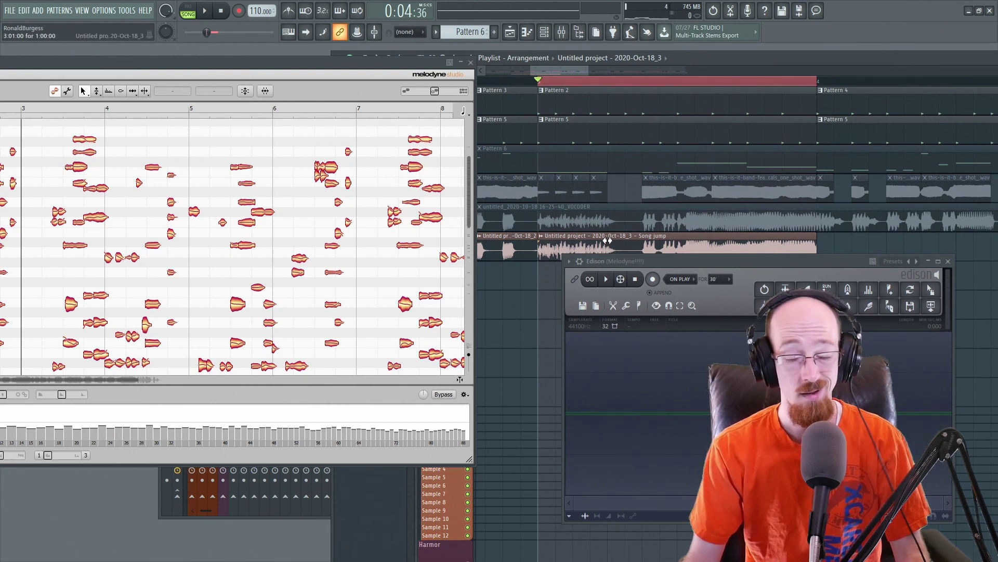
# - Split the bar 3 clip at step 6, slip the audio in its second part, and play the bar back
pyautogui.moveTo(734, 264); pyautogui.dragTo(734, 278)
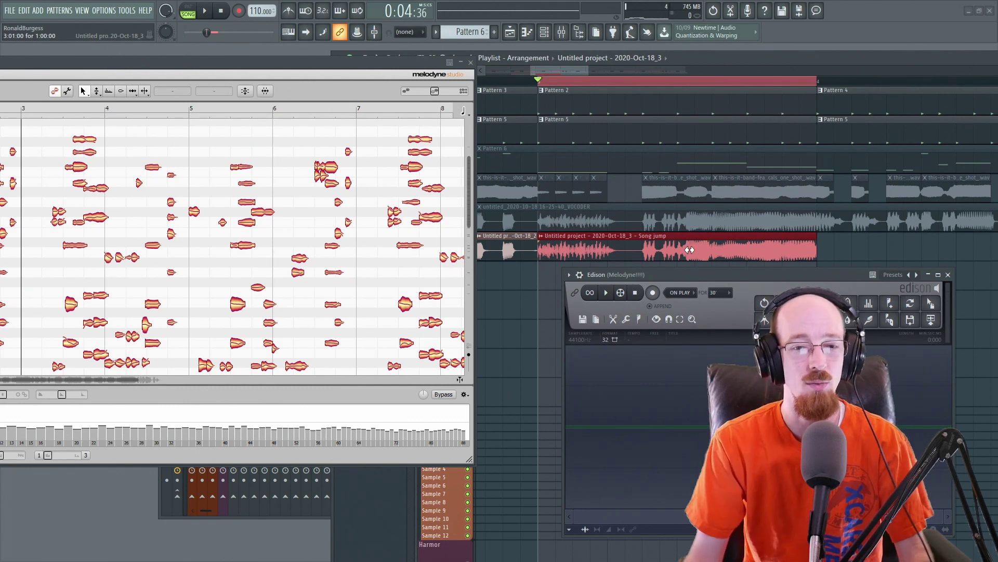
pyautogui.moveTo(689, 276); pyautogui.dragTo(832, 307)
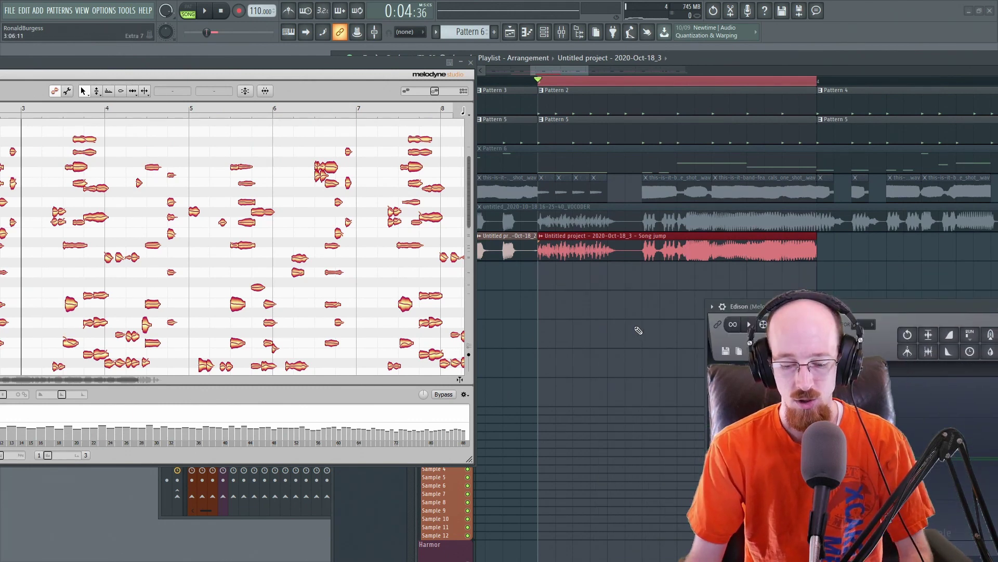
pyautogui.moveTo(666, 285); pyautogui.dragTo(626, 284)
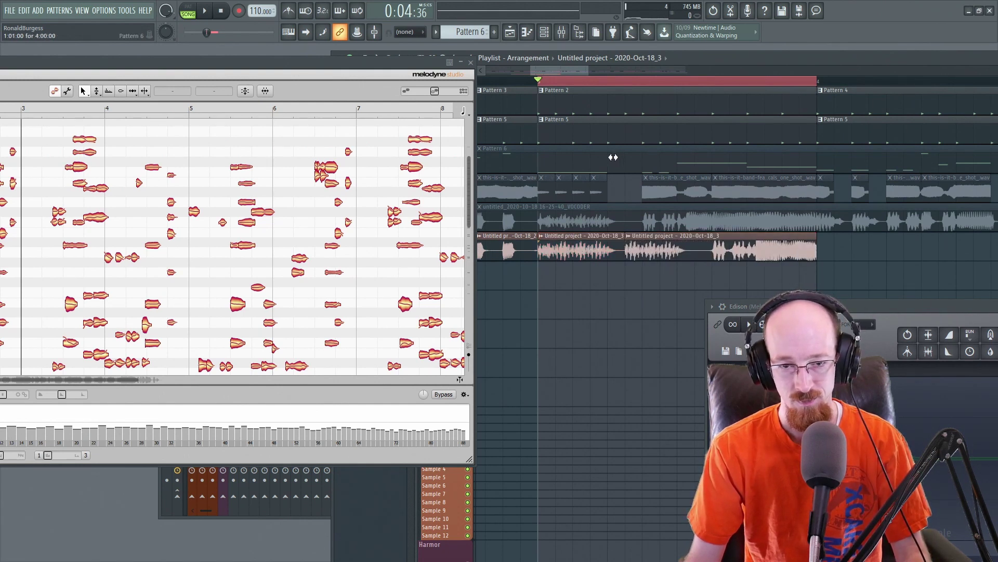
pyautogui.press('space')
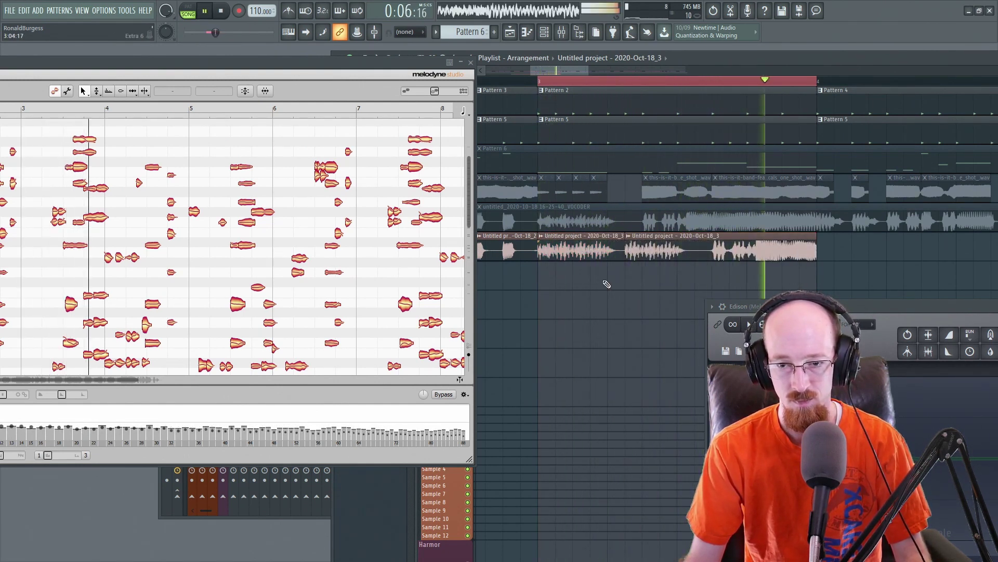
pyautogui.press('space')
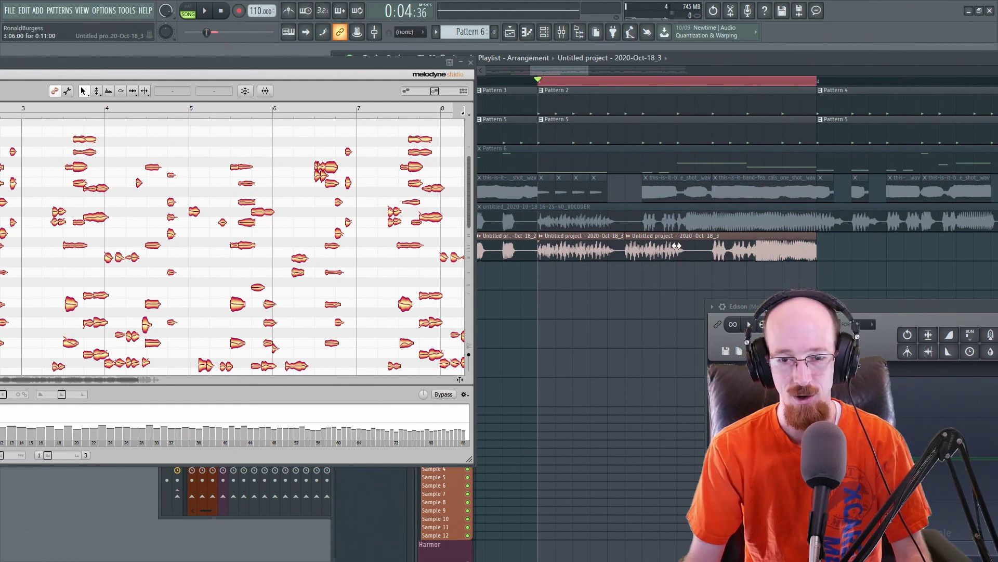
# - Move the playlist's playback selection to bar 4 and bring Melodyne's low notes around bar 4 into view beside the playlist
pyautogui.scroll(-1, 661, 248)
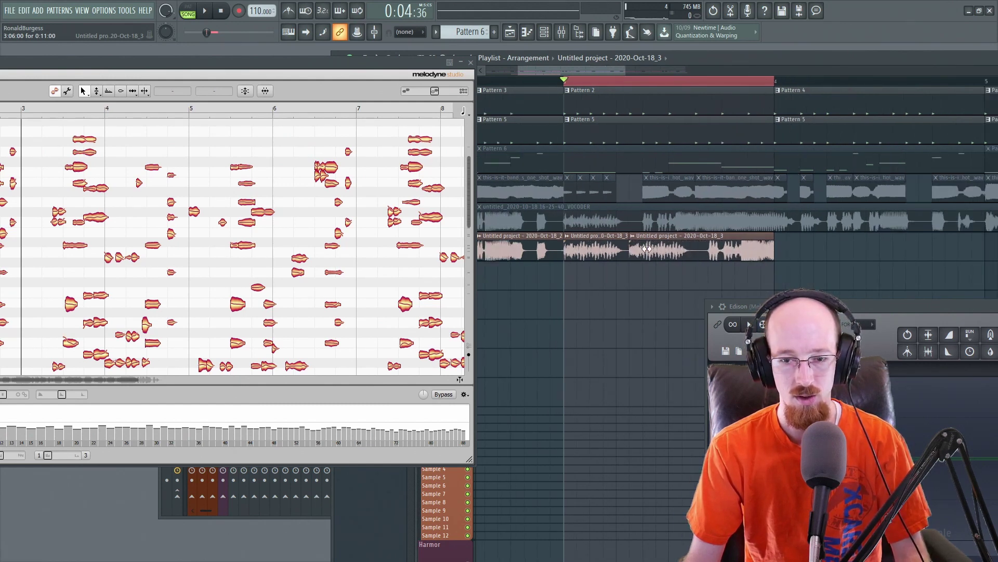
pyautogui.scroll(-3, 647, 249)
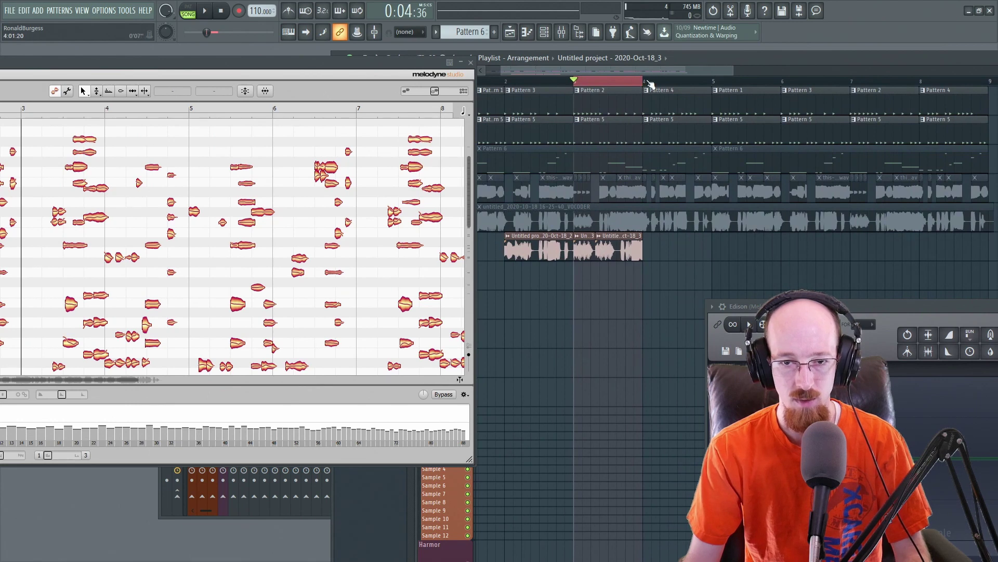
pyautogui.moveTo(650, 84); pyautogui.dragTo(711, 83)
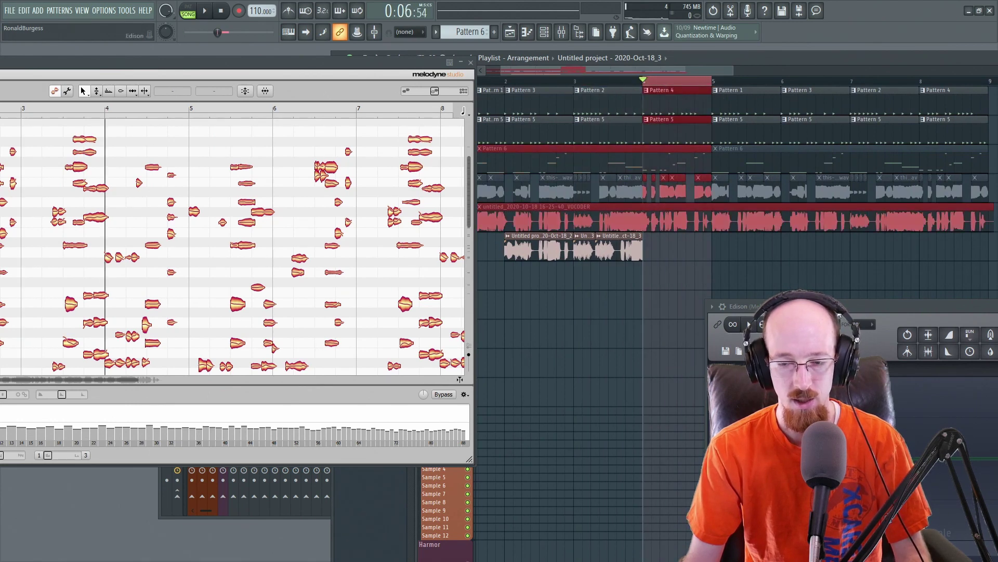
pyautogui.moveTo(835, 307); pyautogui.dragTo(723, 162)
pyautogui.moveTo(349, 59); pyautogui.dragTo(598, 71)
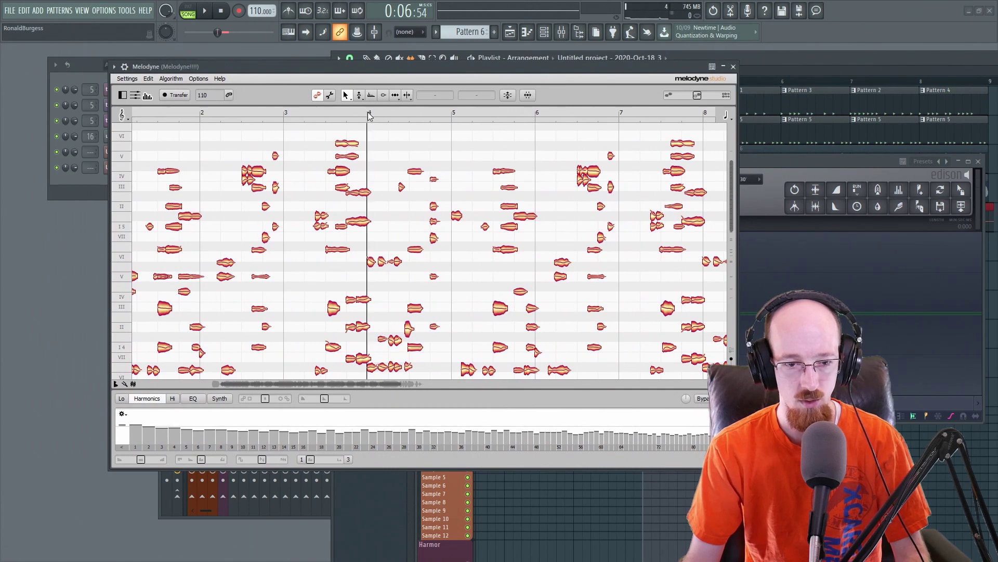
pyautogui.scroll(2, 387, 300)
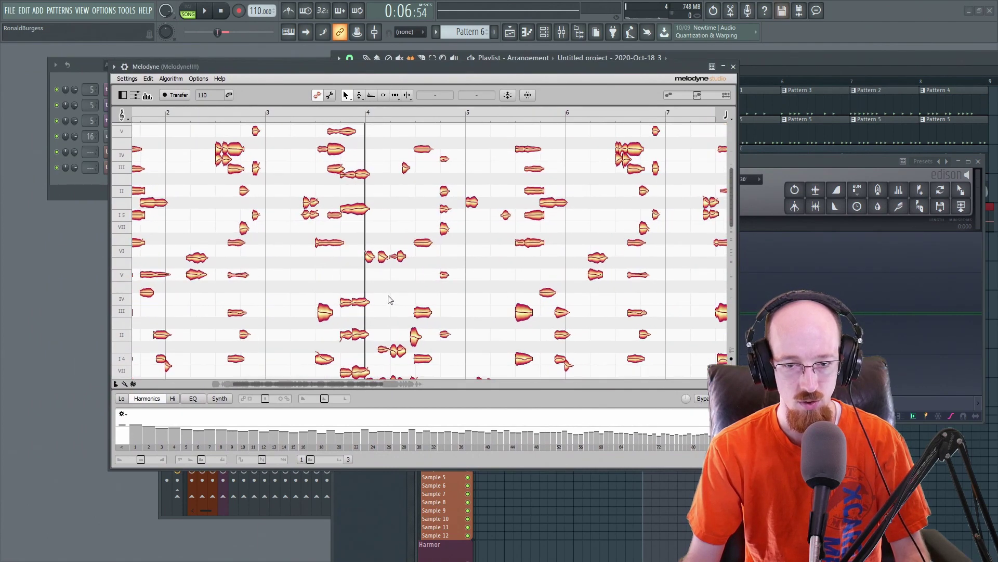
pyautogui.moveTo(730, 208); pyautogui.dragTo(726, 281)
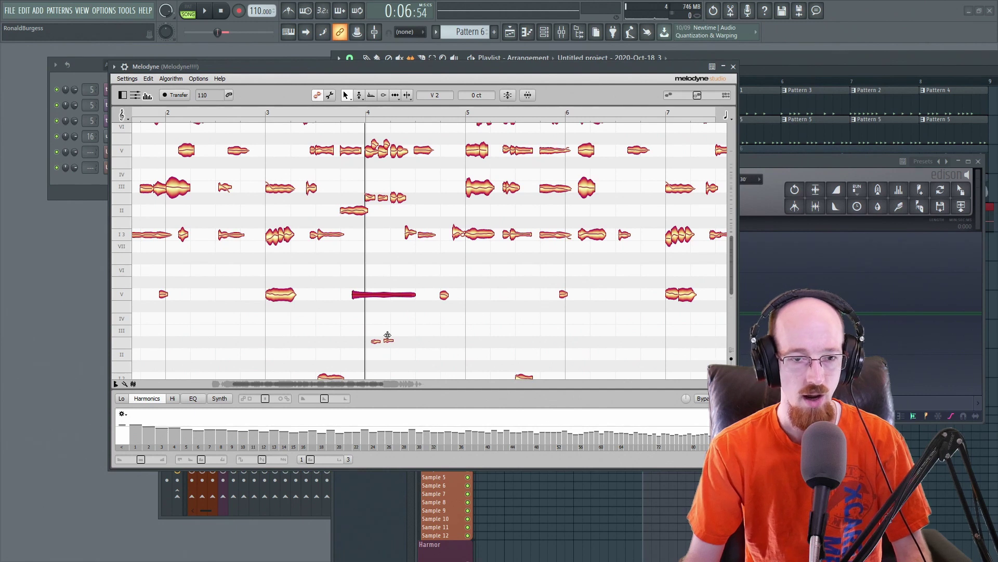
pyautogui.moveTo(630, 69); pyautogui.dragTo(498, 88)
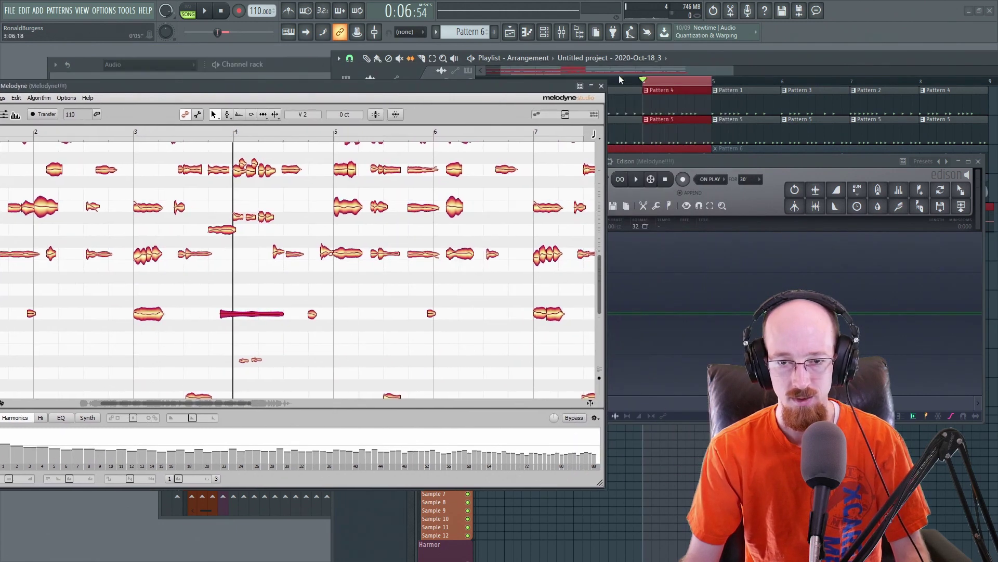
# - Play bar 4 and move two of its V 3 notes later in Melodyne, spacing them across the bar's second half
pyautogui.press('space')
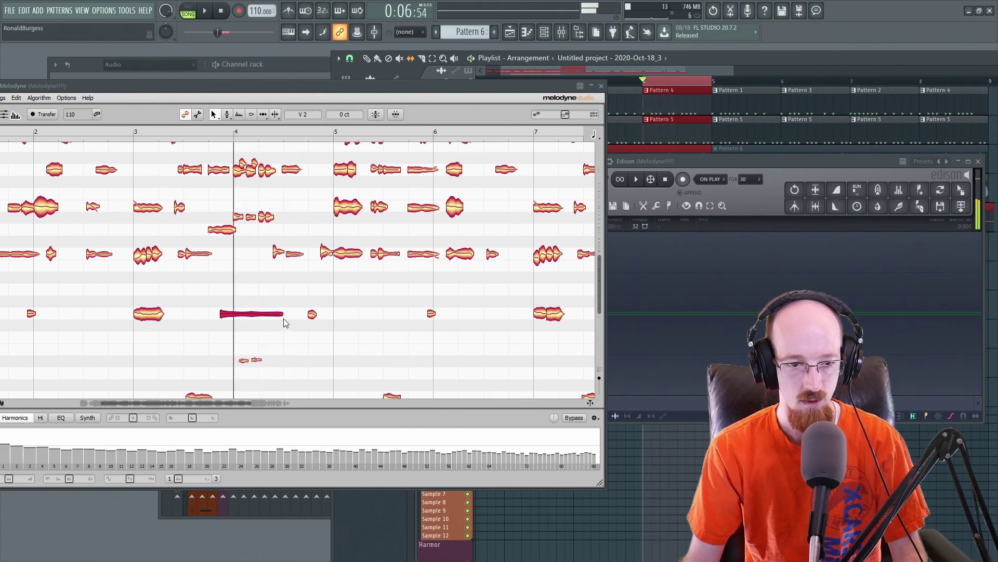
pyautogui.press('space')
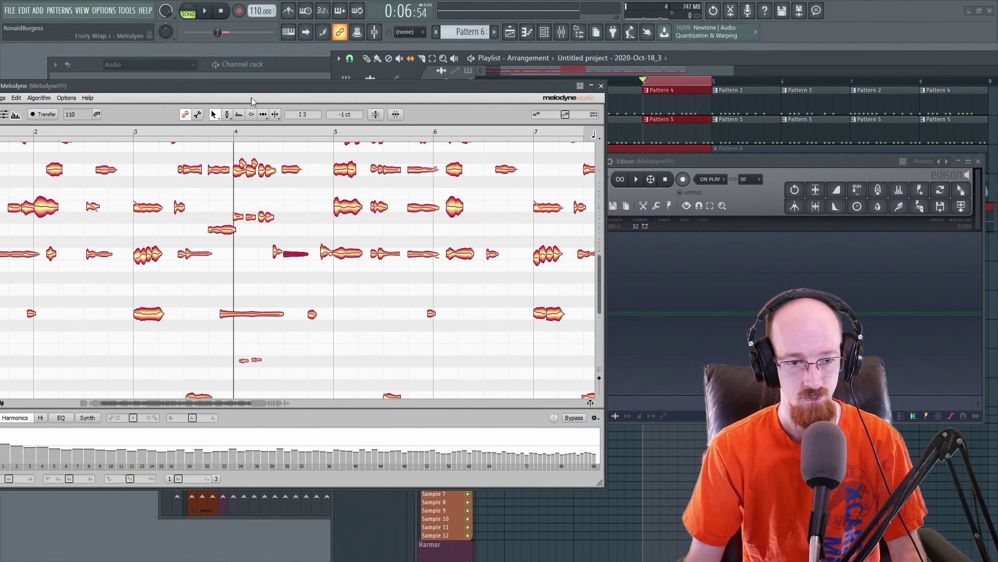
pyautogui.press('space')
pyautogui.click(312, 169)
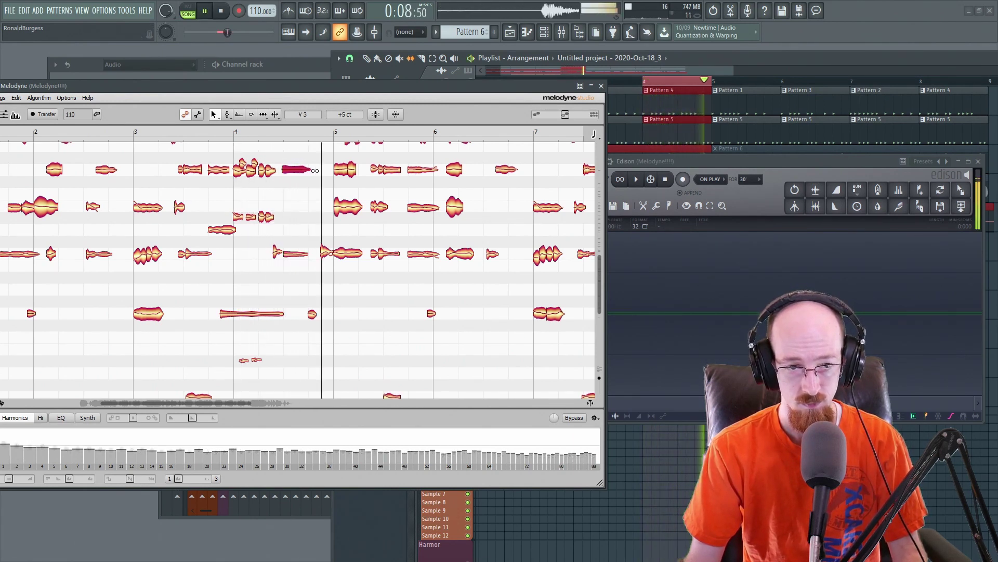
pyautogui.moveTo(314, 170); pyautogui.dragTo(325, 169)
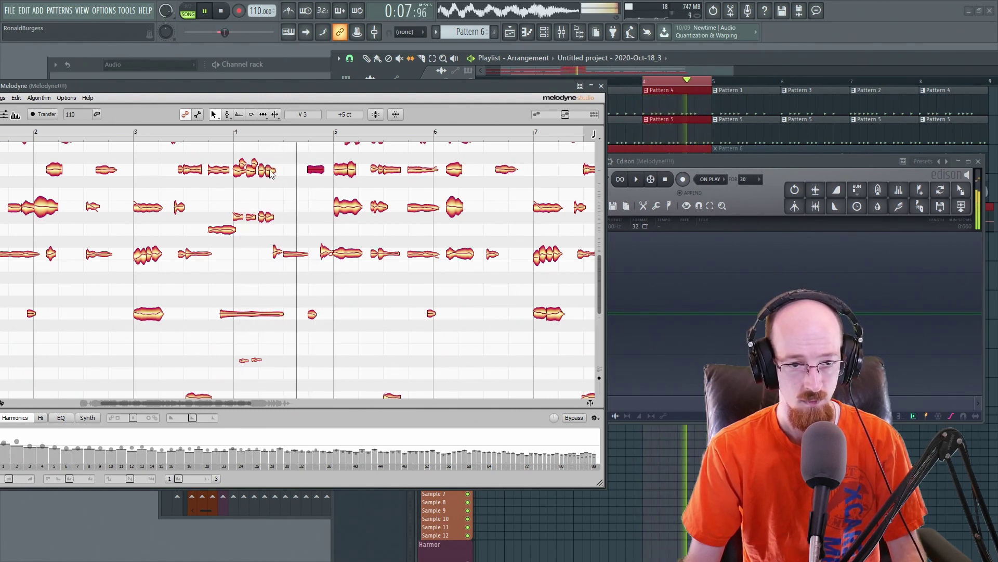
pyautogui.moveTo(271, 173); pyautogui.dragTo(285, 174)
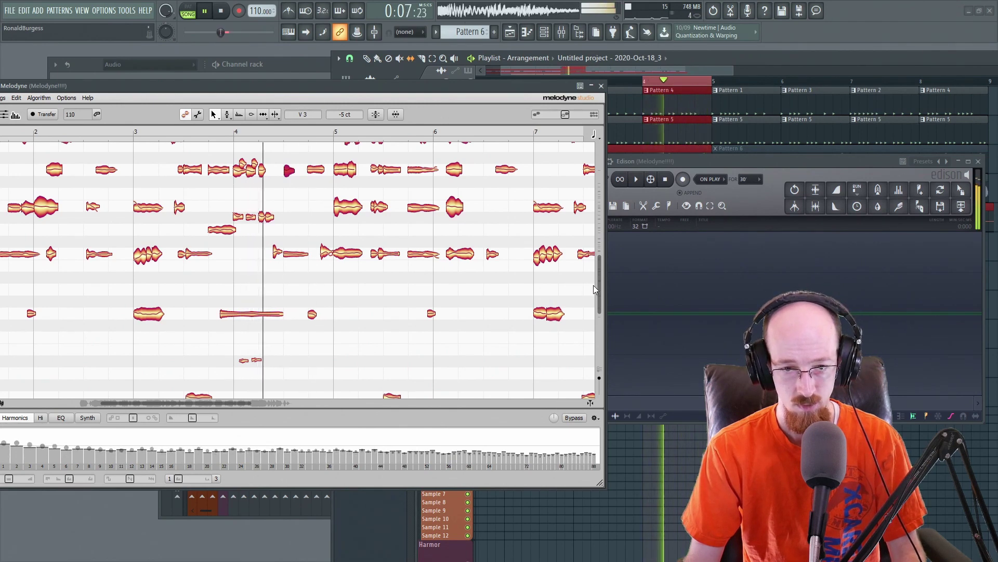
# - Move bar 4's short V 2 note earlier, trim the long V 2 note to start at bar 4 and shorten it, replaying the bar
pyautogui.scroll(-5, 598, 295)
pyautogui.press('space')
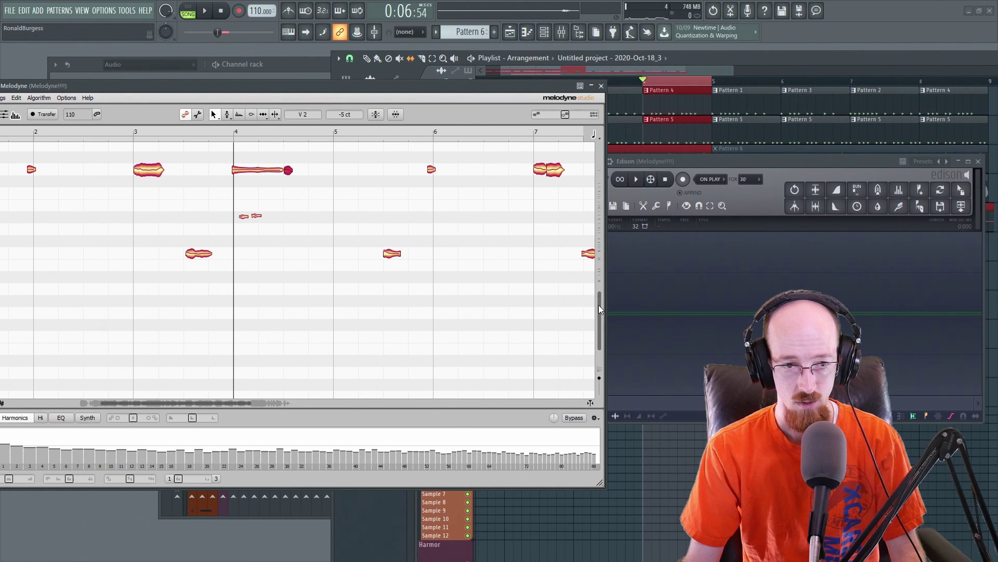
pyautogui.moveTo(598, 305); pyautogui.dragTo(597, 287)
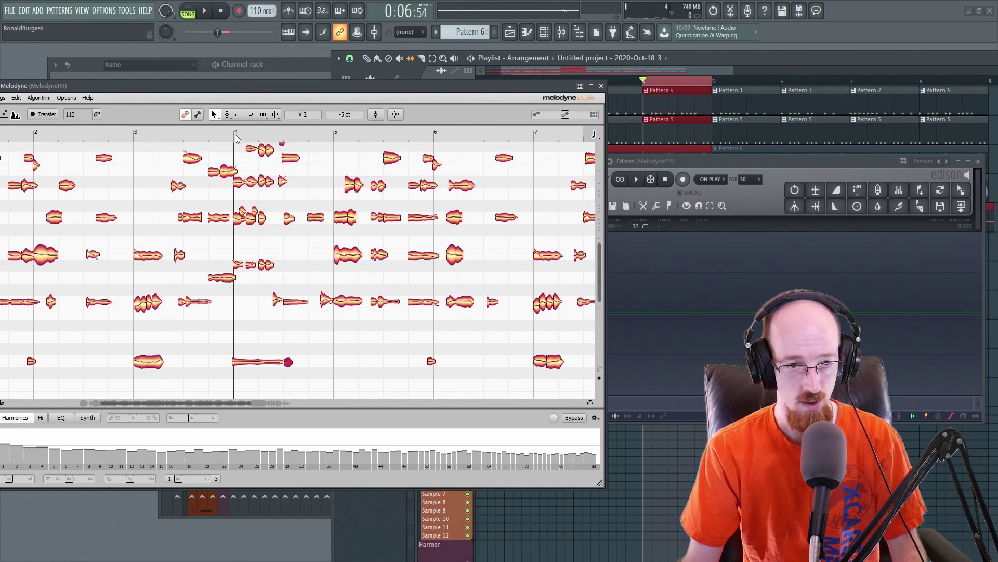
pyautogui.press('space')
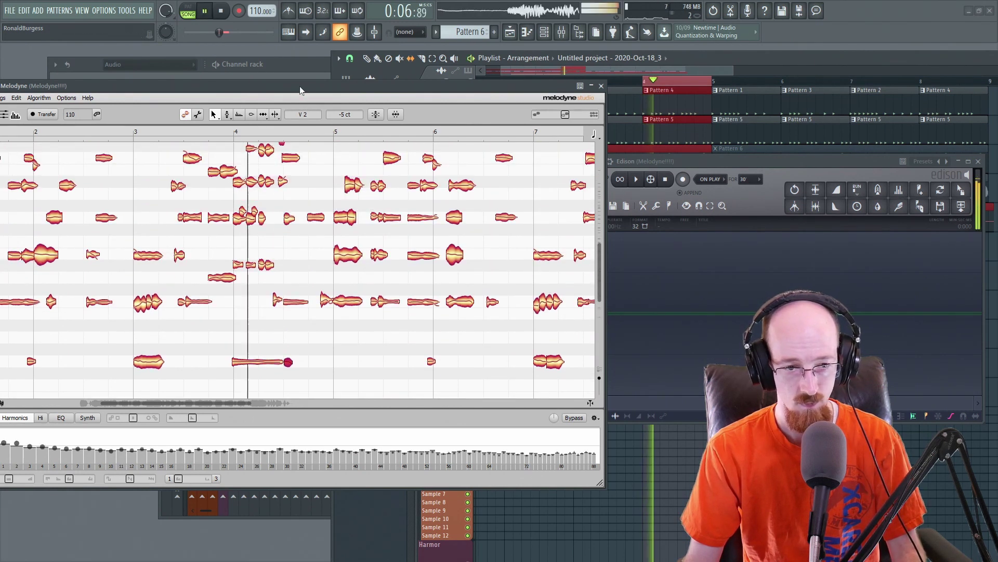
pyautogui.press('space')
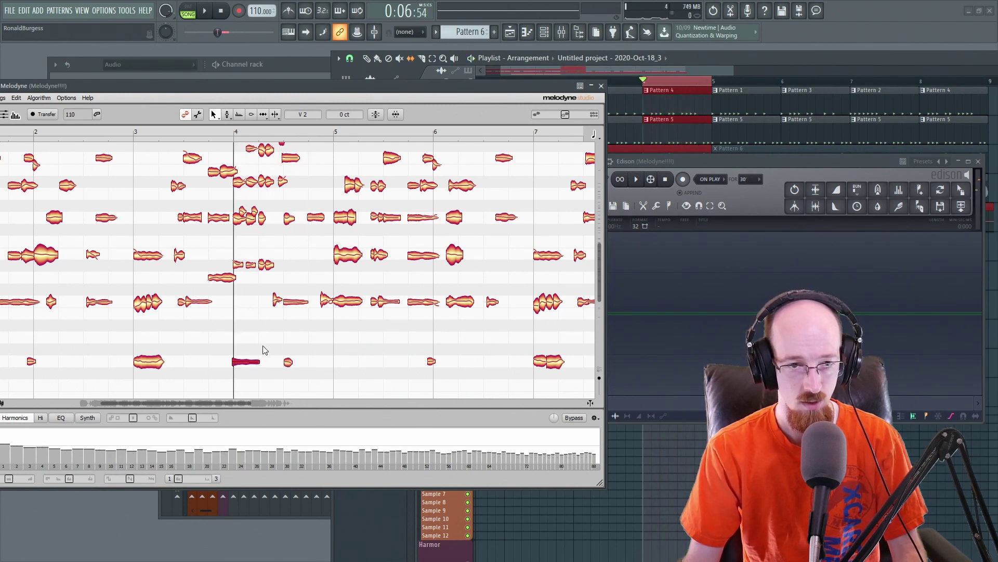
# - Play bar 4, delete the short middle notes from its two lower-pitched clusters in Melodyne, and replay the bar
pyautogui.press('space')
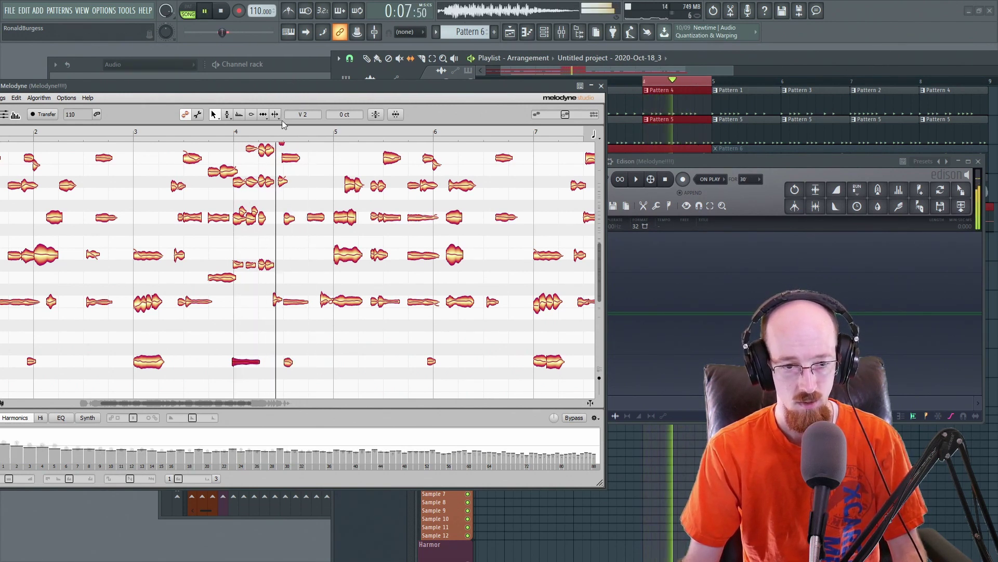
pyautogui.press('space')
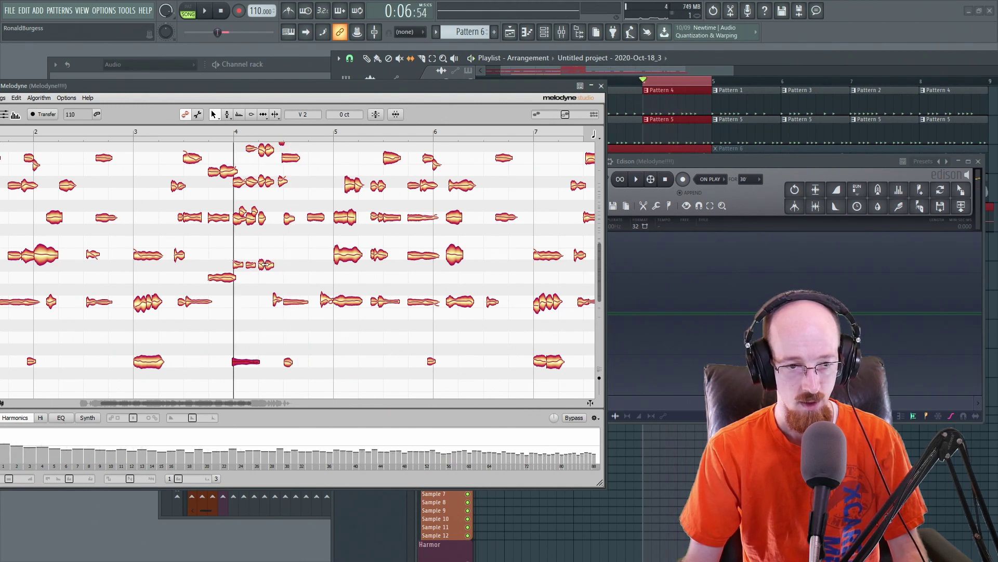
pyautogui.moveTo(245, 253); pyautogui.dragTo(262, 276)
pyautogui.press('Delete')
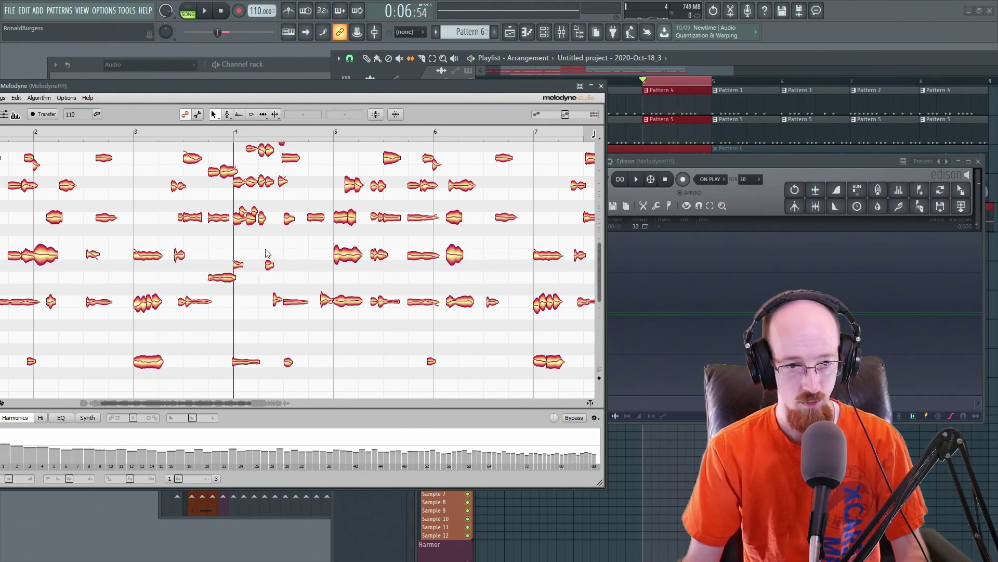
pyautogui.click(255, 216)
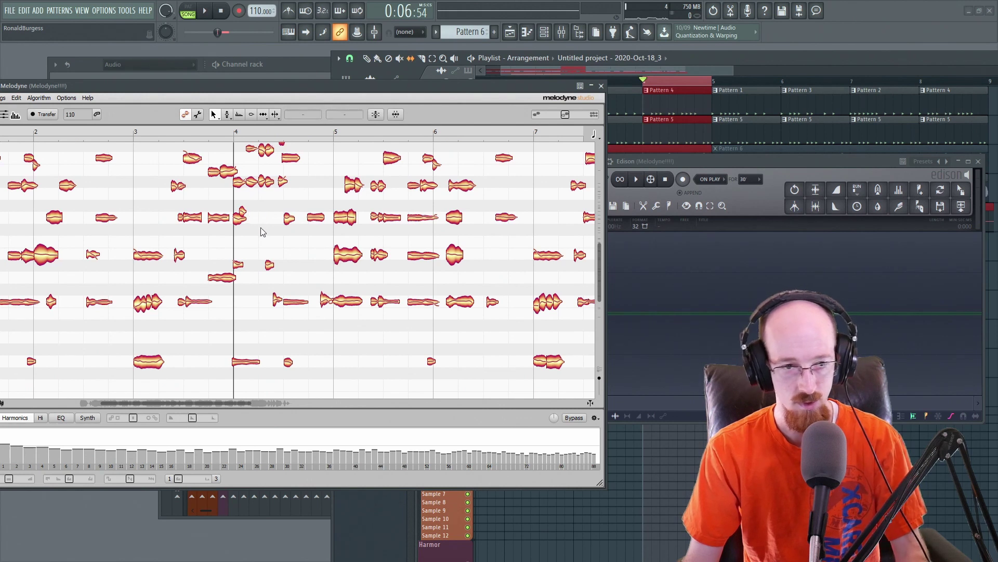
pyautogui.press('space')
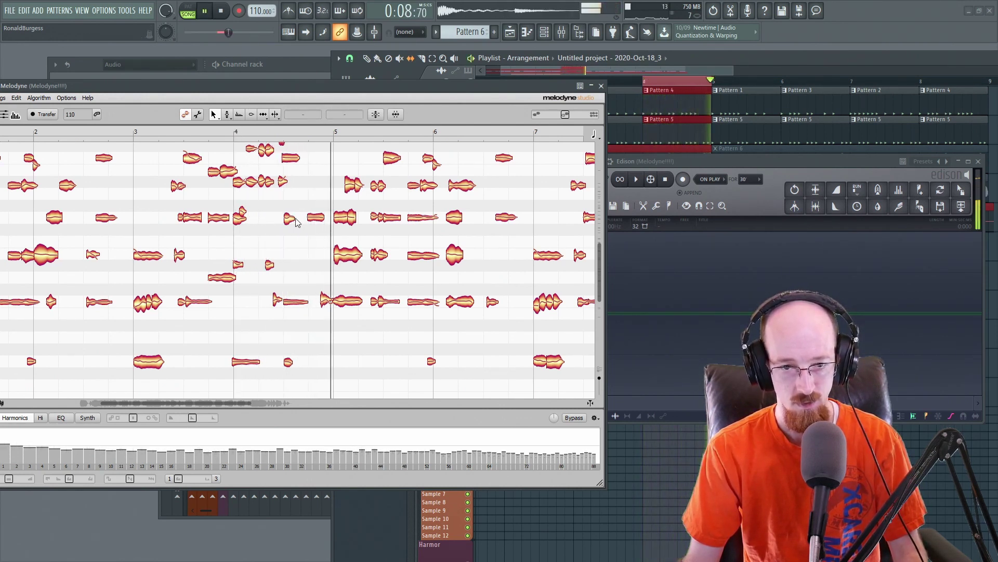
pyautogui.press('space')
# - Replay bar 4 and delete the small VI 4 note from the higher-pitched cluster just after the bar's start
pyautogui.moveTo(600, 281); pyautogui.dragTo(600, 222)
pyautogui.moveTo(303, 224); pyautogui.dragTo(321, 250)
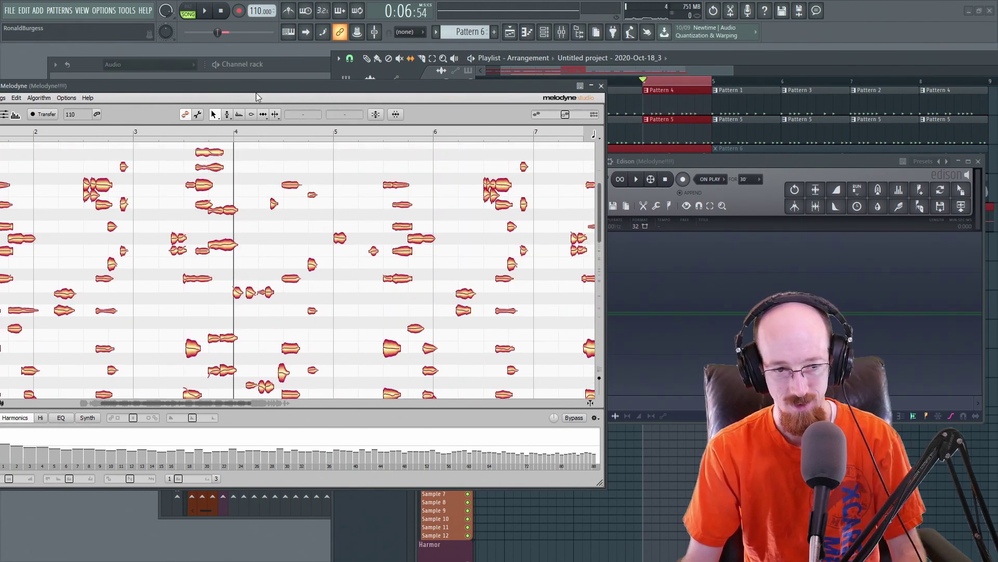
pyautogui.press('space')
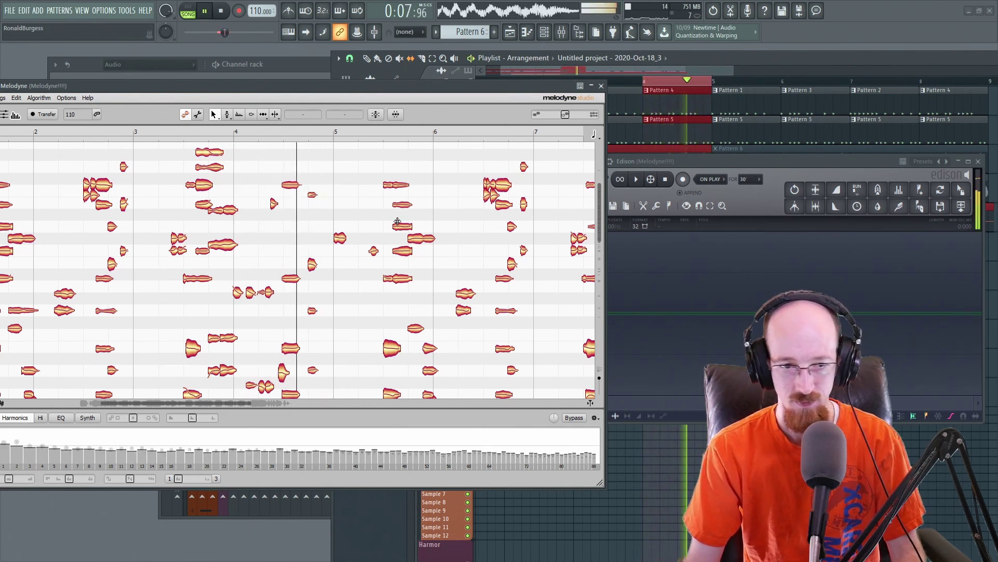
pyautogui.press('space')
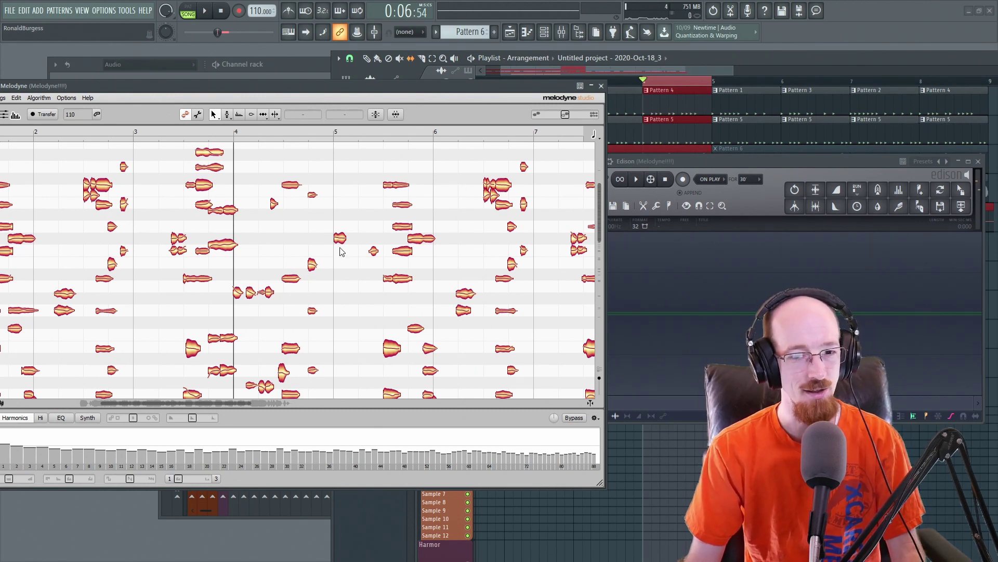
pyautogui.moveTo(600, 220)
pyautogui.mouseDown()
pyautogui.moveTo(592, 294)
pyautogui.moveTo(593, 212)
pyautogui.mouseUp()
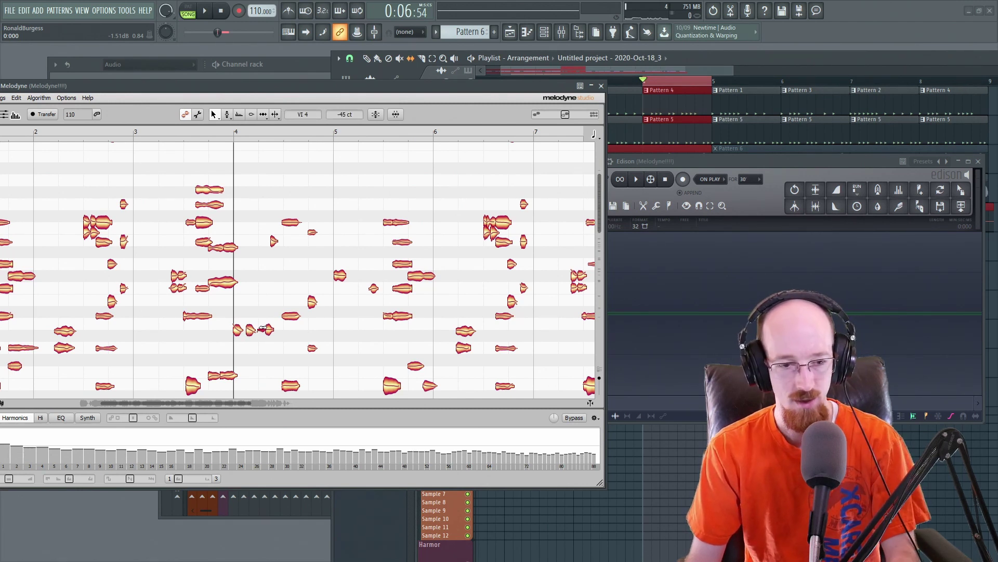
pyautogui.press('Delete')
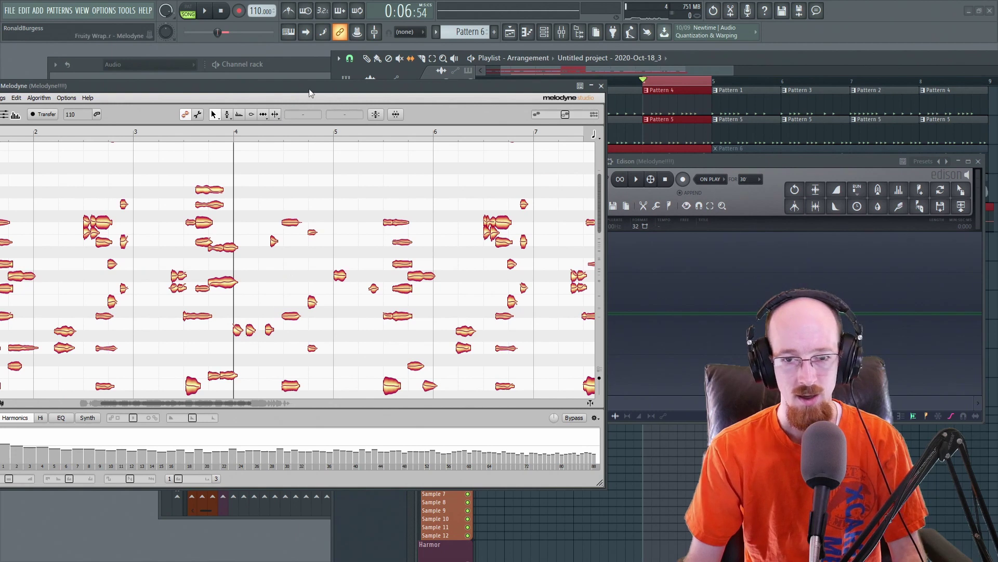
pyautogui.press('space')
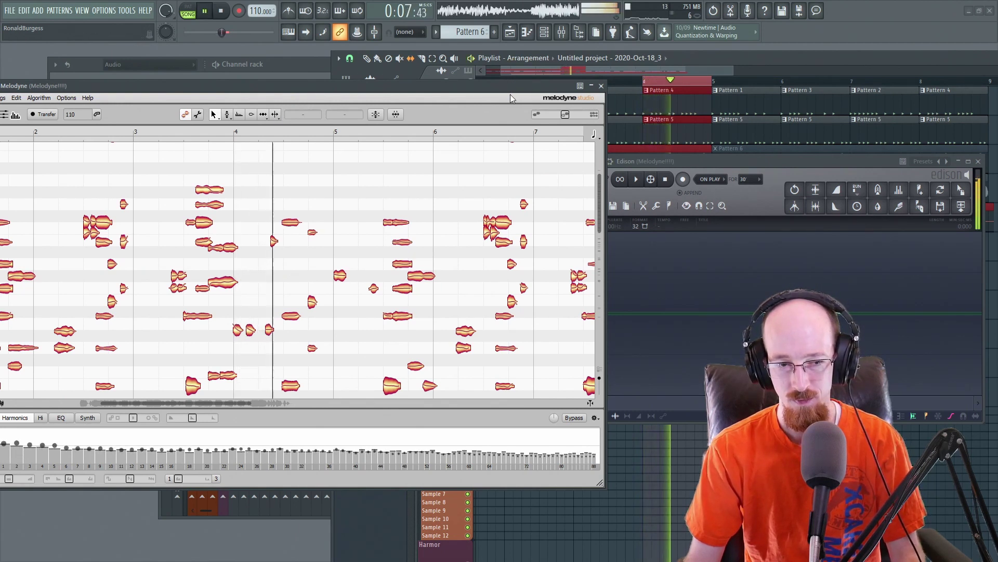
pyautogui.press('space')
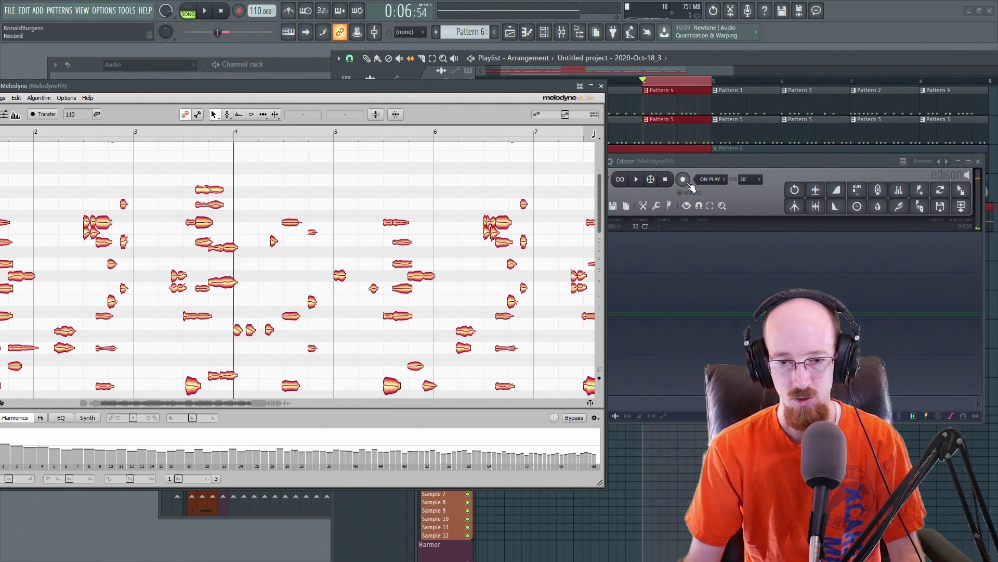
# - Record playback of the edited bar 4 into Edison until it loops around, and stop both playback and recording
pyautogui.click(683, 180)
pyautogui.click(205, 11)
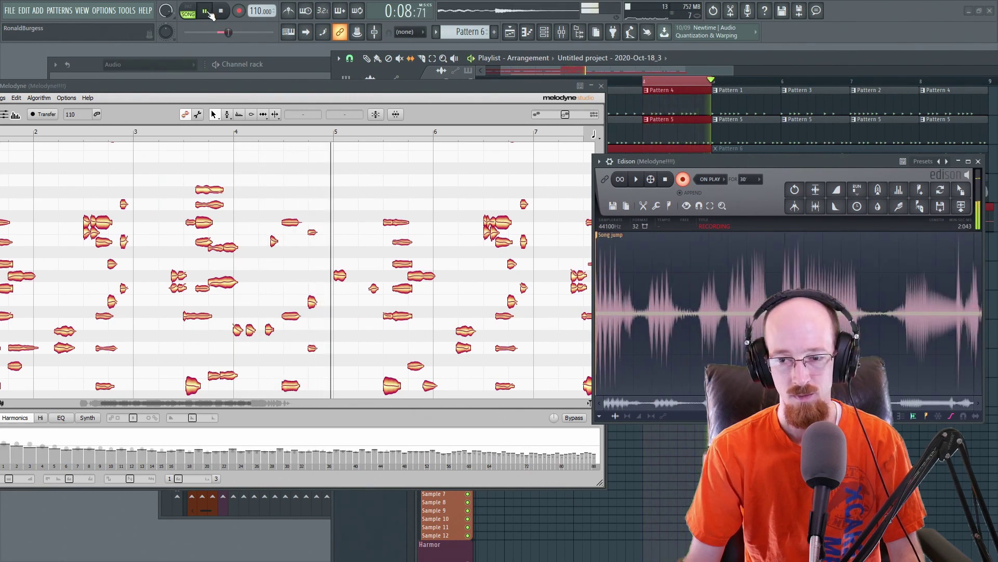
pyautogui.click(207, 11)
pyautogui.click(684, 180)
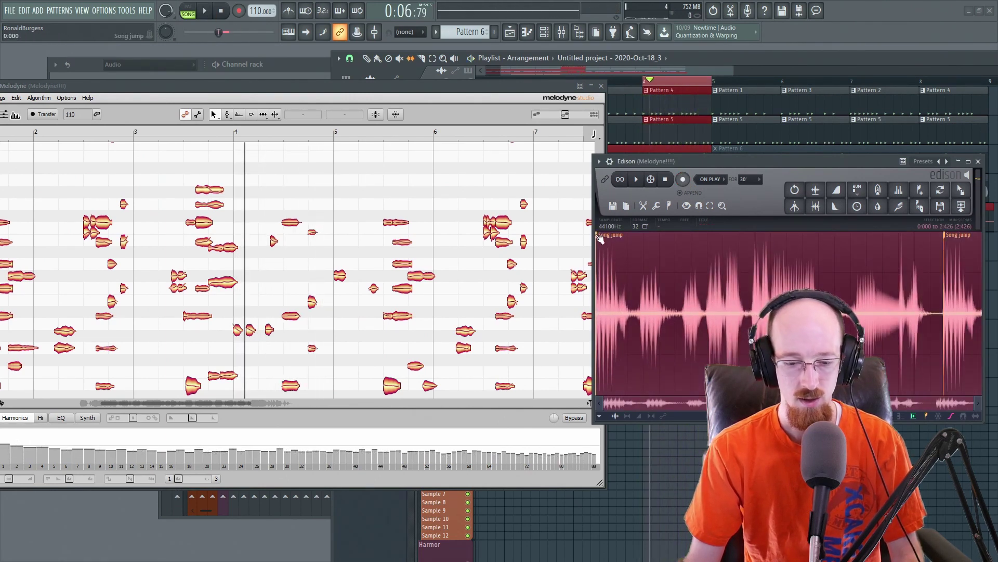
# - Cut the region between the two Song jump markers in Edison, delete the leftover audio, and paste the cut region back
pyautogui.doubleClick(621, 252)
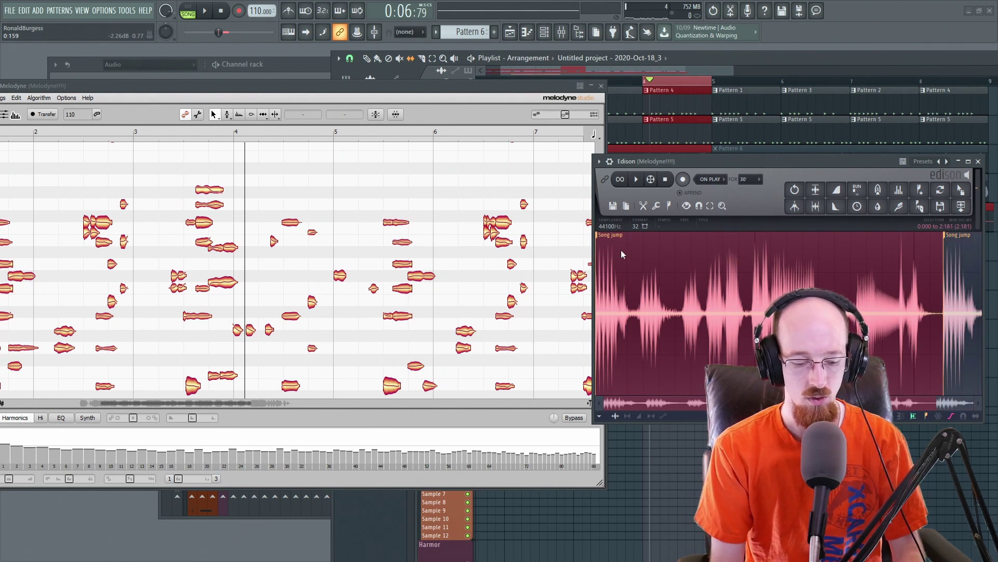
pyautogui.press('Delete')
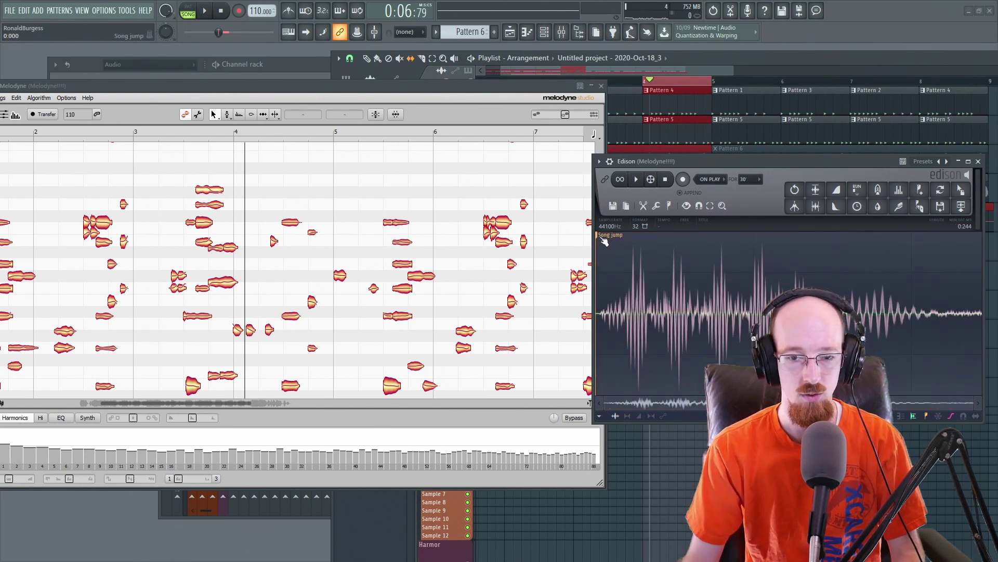
pyautogui.doubleClick(604, 241)
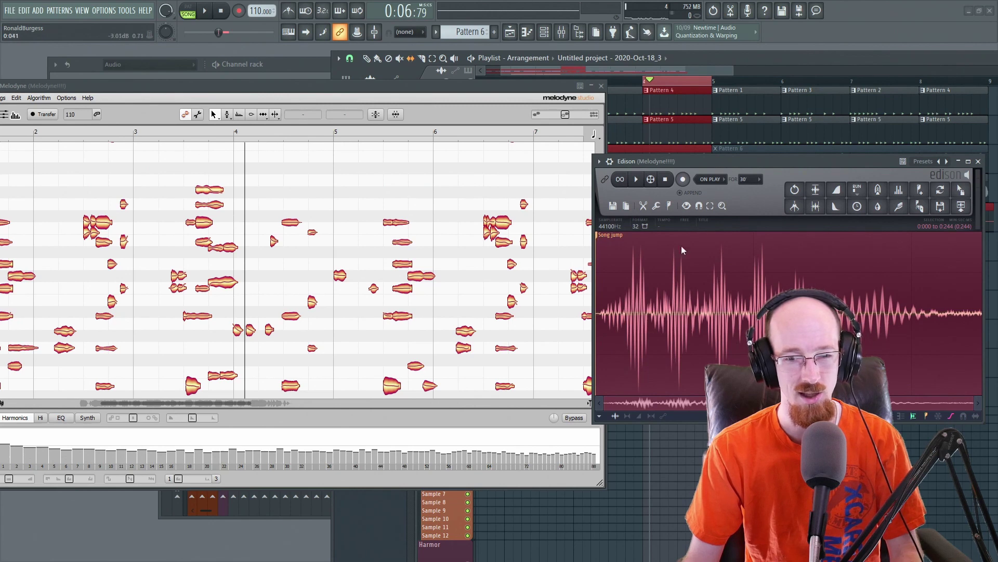
pyautogui.press('Delete')
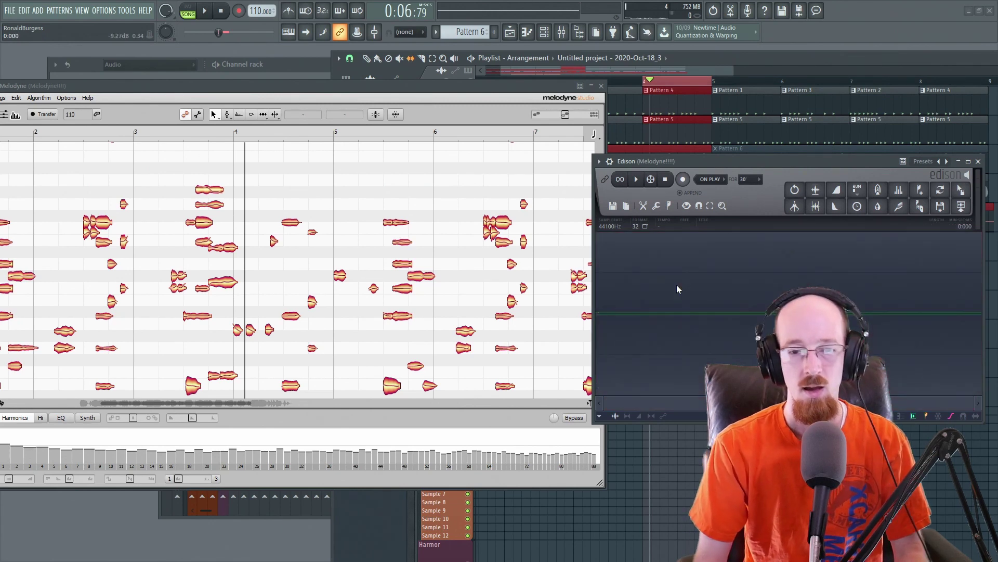
pyautogui.hotkey('ctrl', 'v')
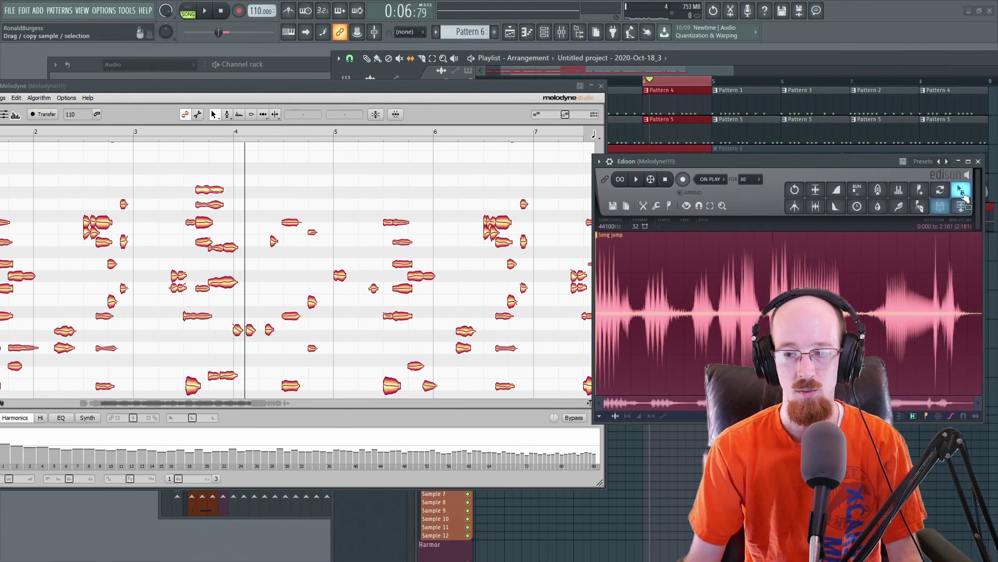
# - Send the trimmed recording to the playlist, close the Edison and Melodyne windows, and align the clip with bar 4 on Extra 5
pyautogui.moveTo(962, 193); pyautogui.dragTo(791, 251)
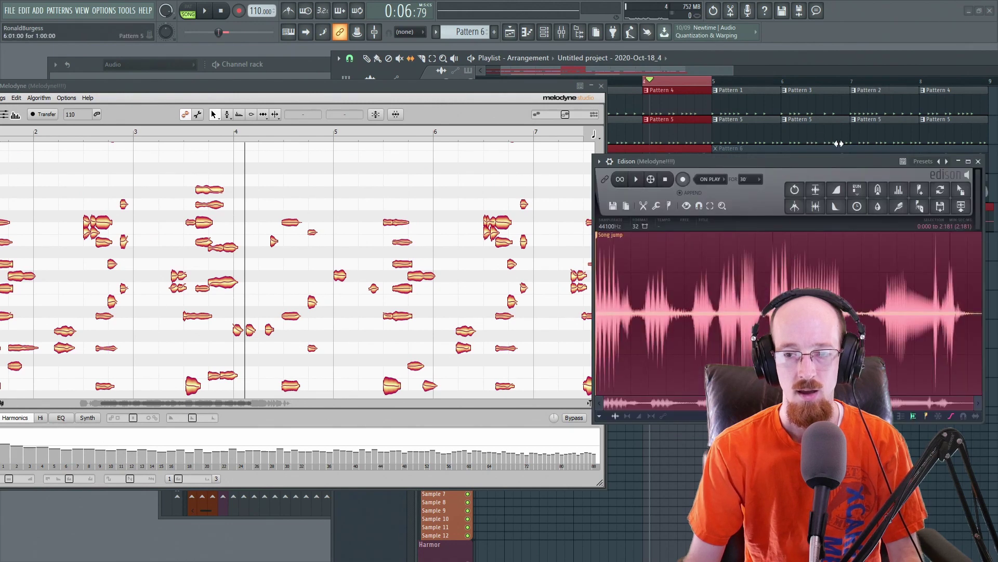
pyautogui.click(979, 162)
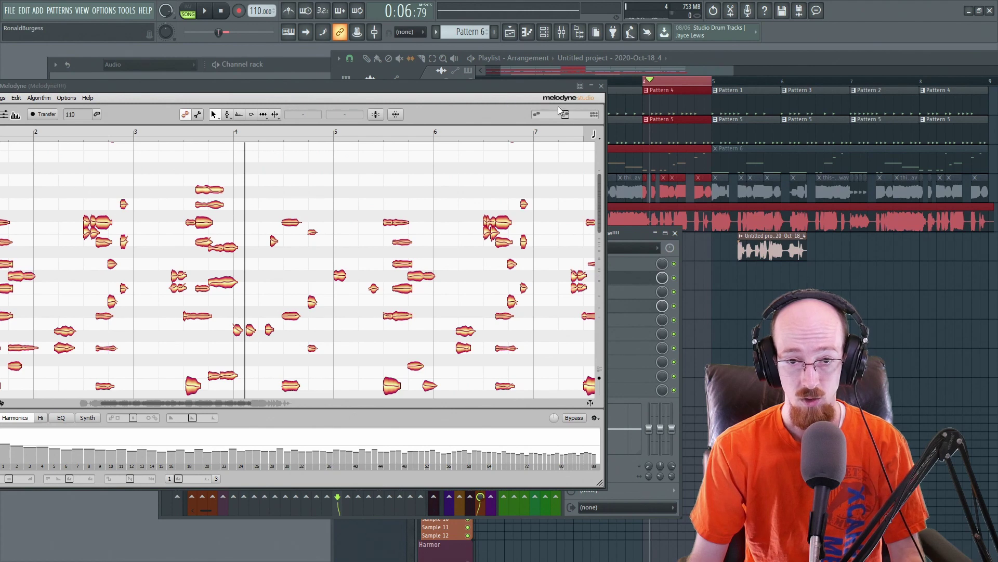
pyautogui.click(603, 87)
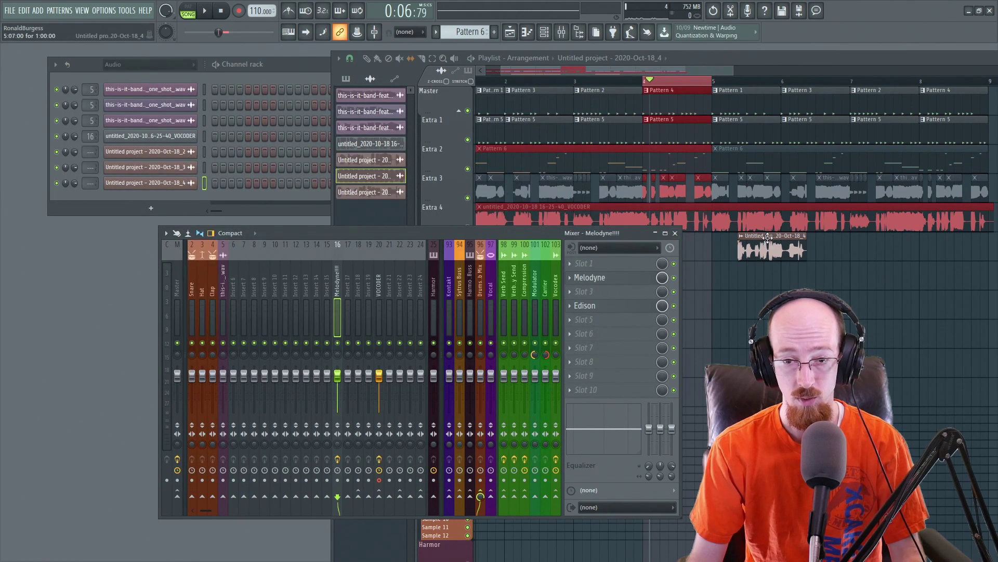
pyautogui.moveTo(768, 238); pyautogui.dragTo(672, 236)
pyautogui.hscroll(-2, 662, 282)
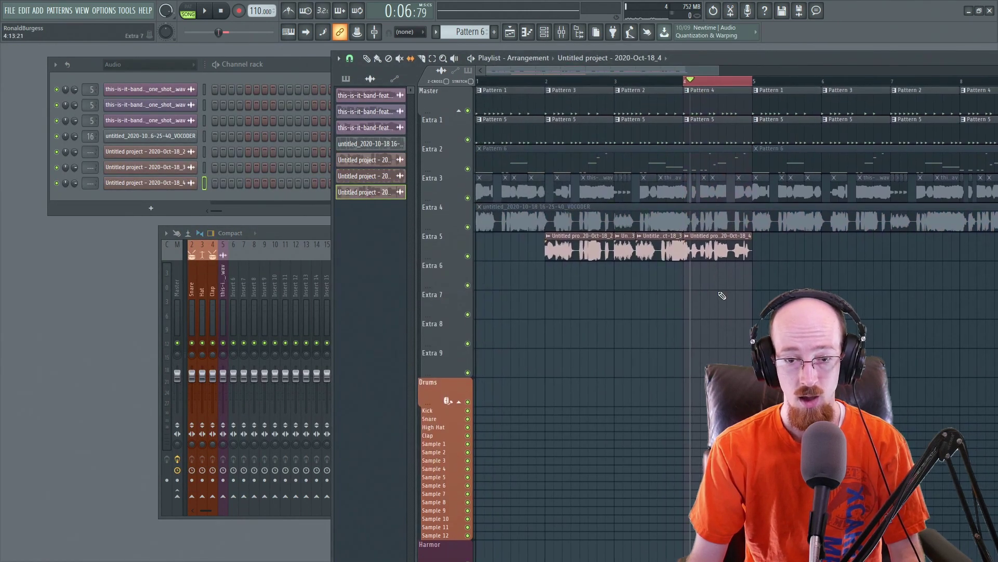
# - Unmute the original vocoder clip on Extra 4 and disable the Melodyne effect on its mixer track
pyautogui.scroll(-3, 691, 298)
pyautogui.moveTo(531, 243); pyautogui.dragTo(640, 251)
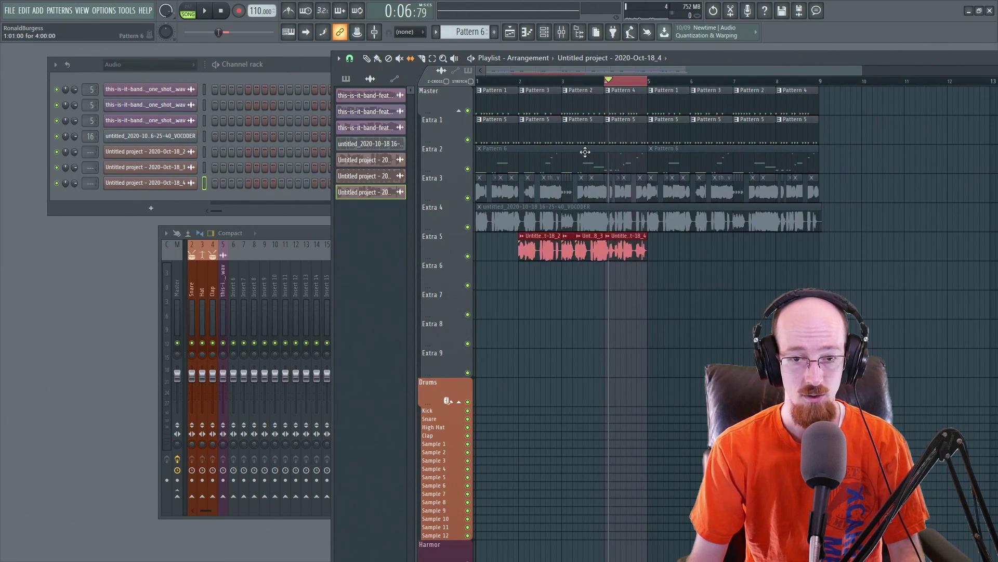
pyautogui.click(536, 120)
pyautogui.press('space')
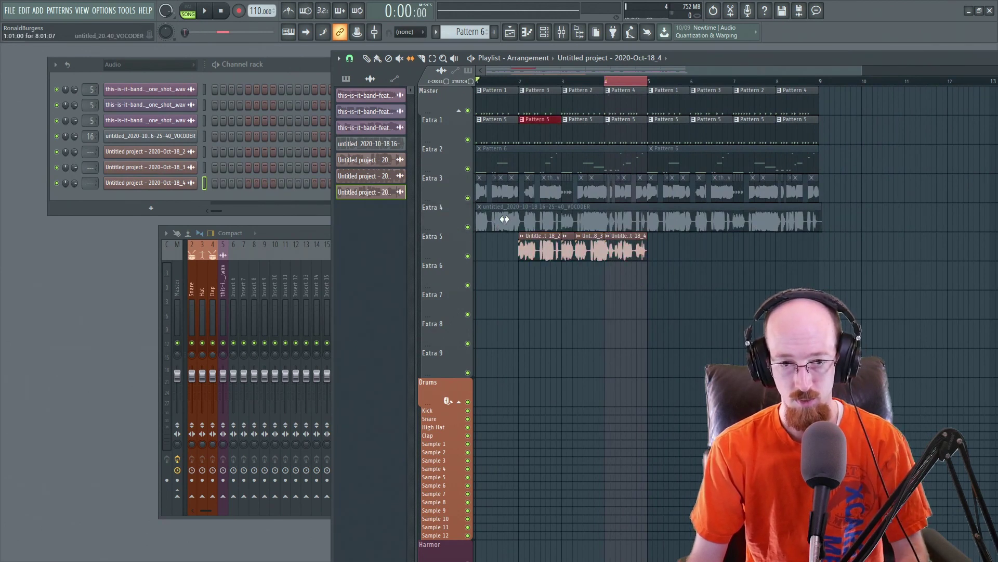
pyautogui.click(522, 213)
pyautogui.click(315, 228)
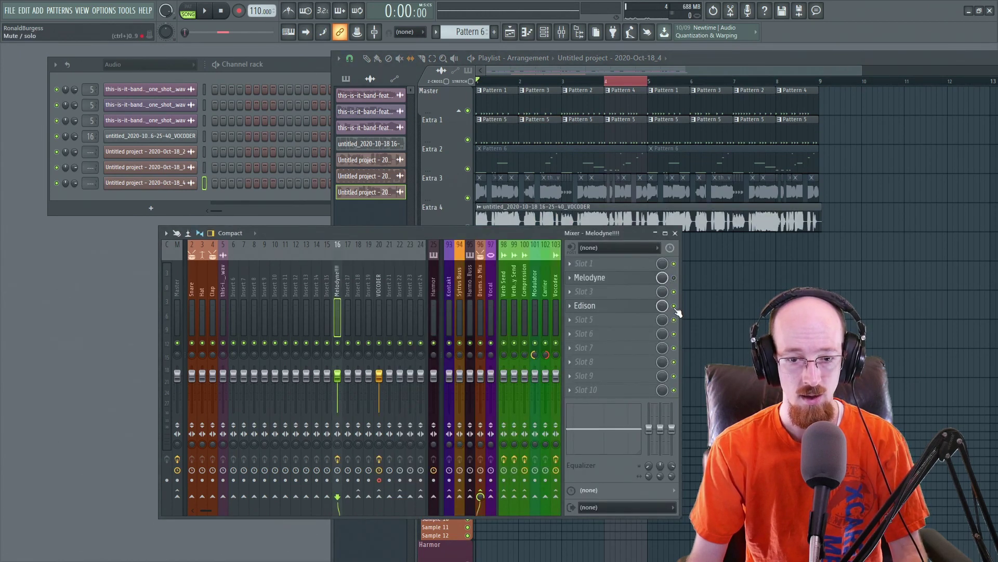
# - Clear the playlist's playback selection and remove the vocoder clip's audio between bars 2 and 5 by splitting and trimming it
pyautogui.click(562, 75)
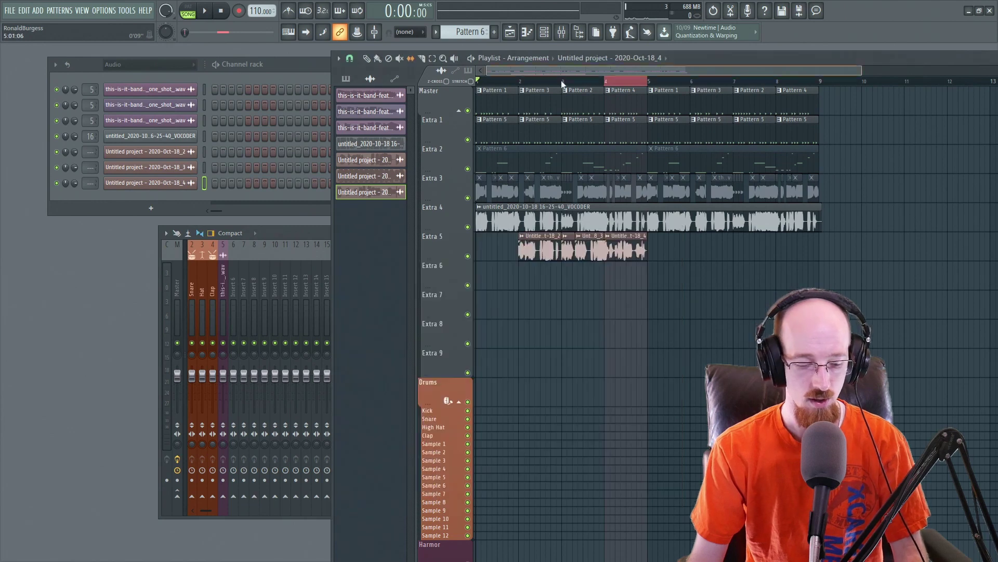
pyautogui.hotkey('ctrl', 'd')
pyautogui.scroll(3, 517, 219)
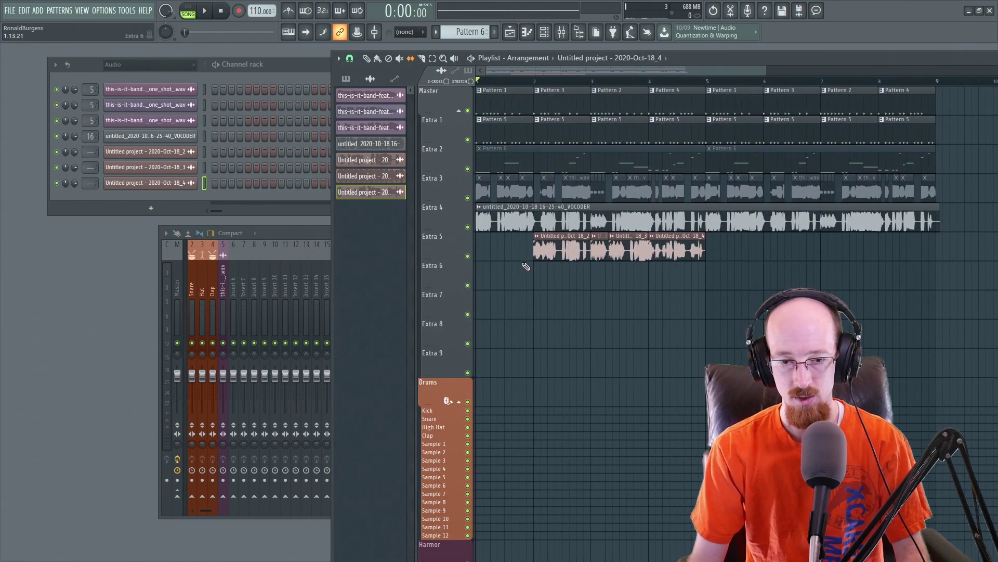
pyautogui.moveTo(536, 211); pyautogui.dragTo(542, 222)
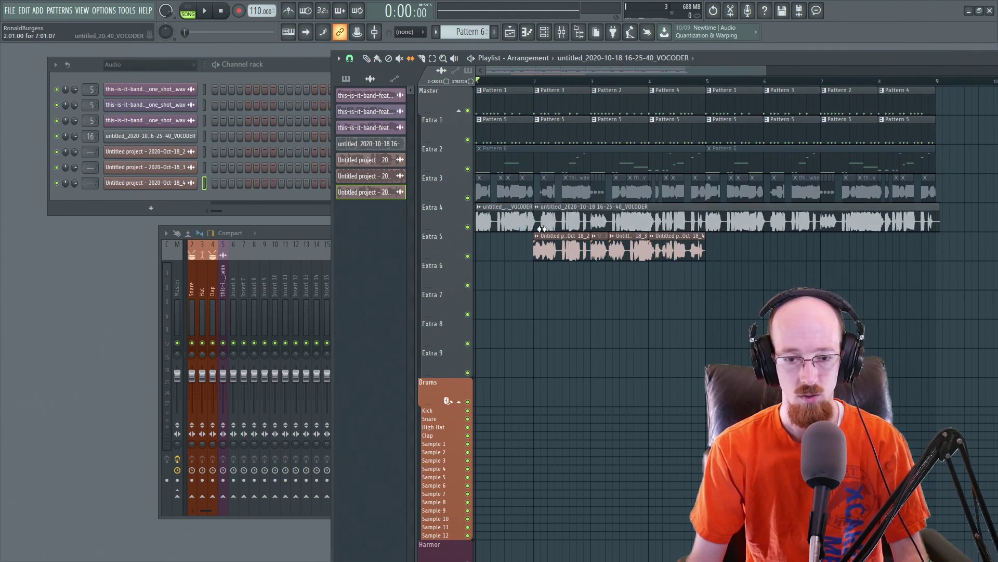
pyautogui.rightClick(578, 333)
pyautogui.click(592, 350)
pyautogui.moveTo(541, 221); pyautogui.dragTo(707, 233)
pyautogui.rightClick(575, 304)
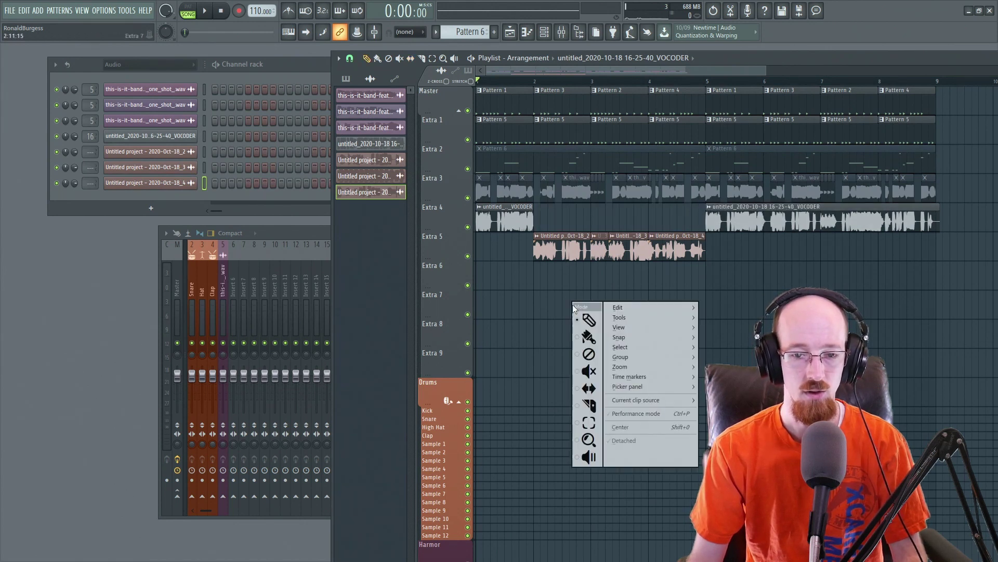
pyautogui.click(589, 322)
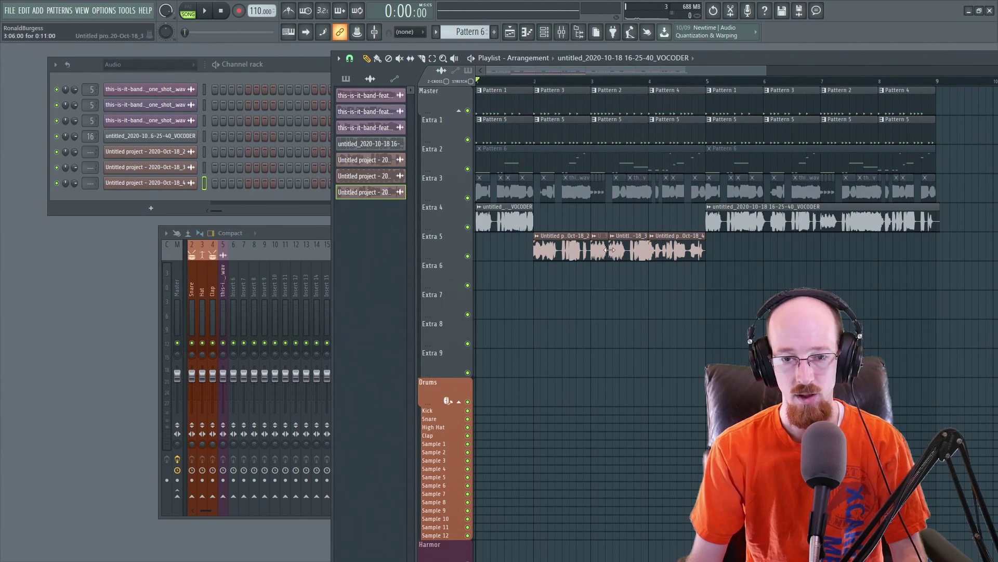
# - Play the arrangement from the start to check the transitions into the recorded clips on Extra 5
pyautogui.keyDown('ctrl'); pyautogui.moveTo(558, 247); pyautogui.dragTo(665, 246); pyautogui.keyUp('ctrl')
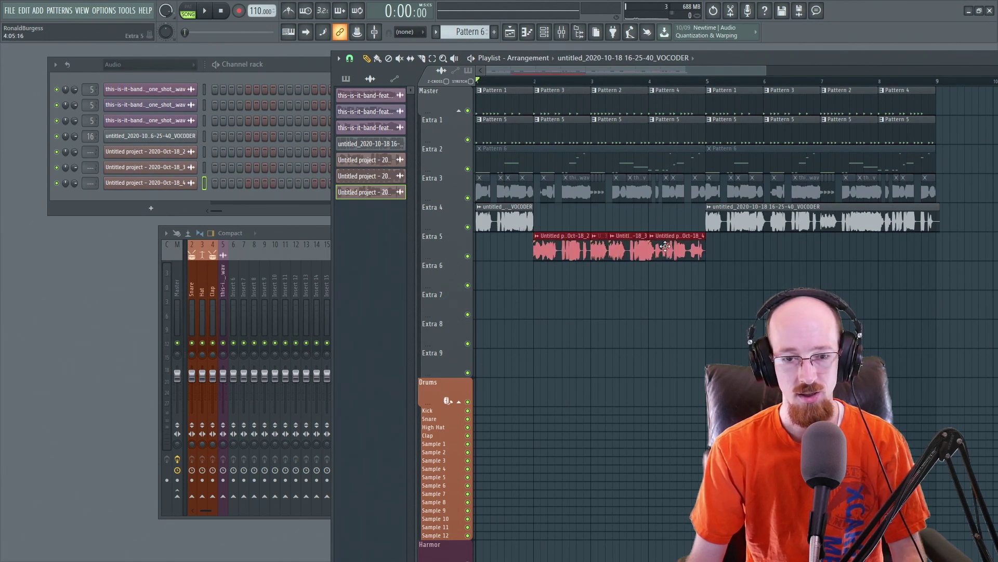
pyautogui.keyDown('ctrl'); pyautogui.click(680, 312); pyautogui.keyUp('ctrl')
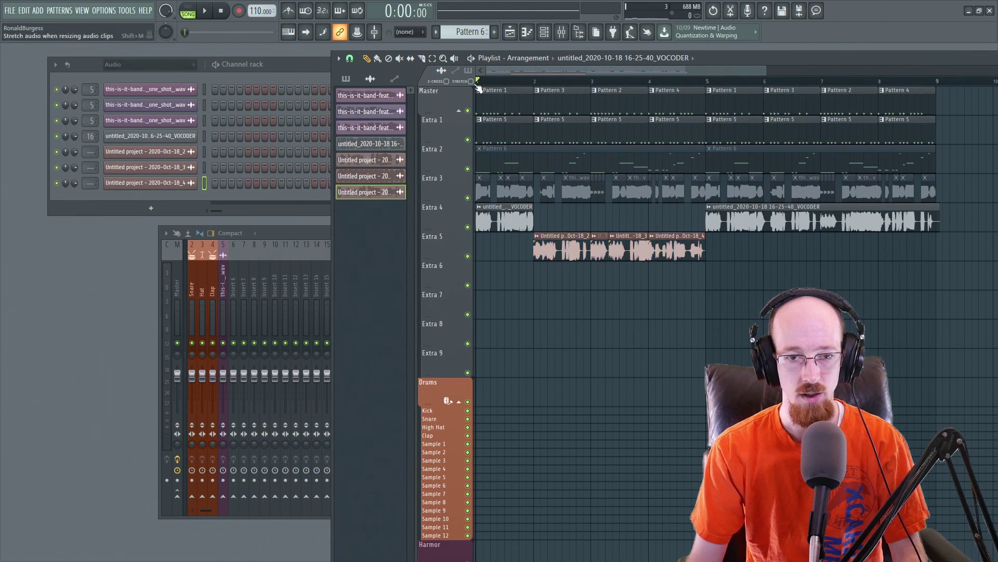
pyautogui.press('space')
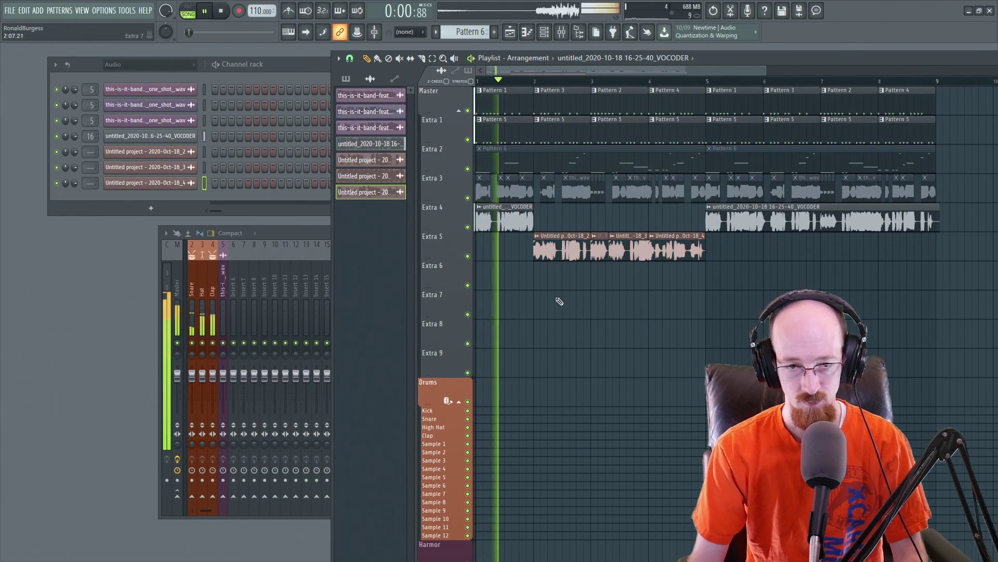
pyautogui.scroll(2, 583, 286)
pyautogui.moveTo(611, 277); pyautogui.dragTo(672, 283)
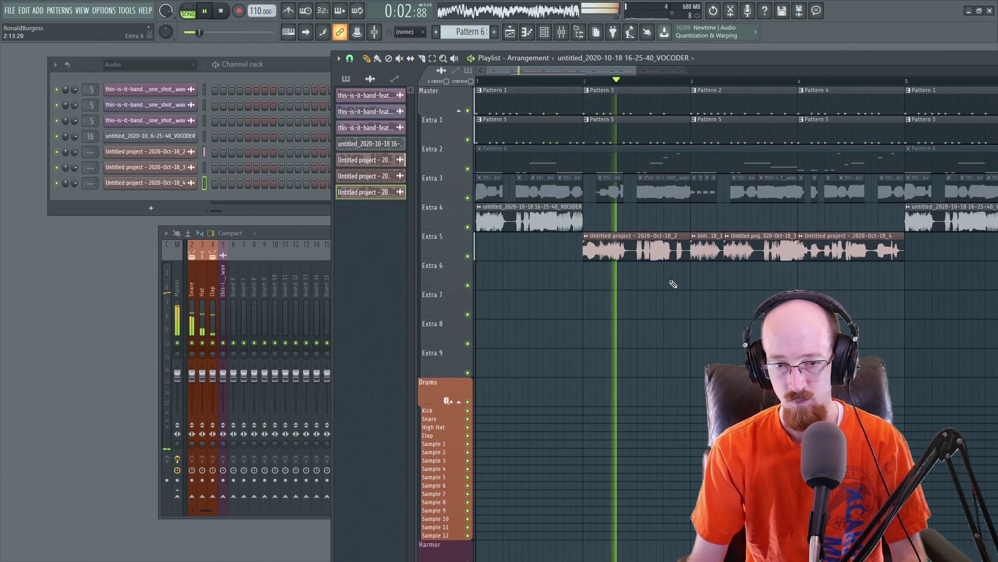
# - Stop playback, extend the first vocoder clip on Extra 4 past bar 2, and create a channel volume automation clip spanning that transition
pyautogui.scroll(-2, 644, 284)
pyautogui.press('space')
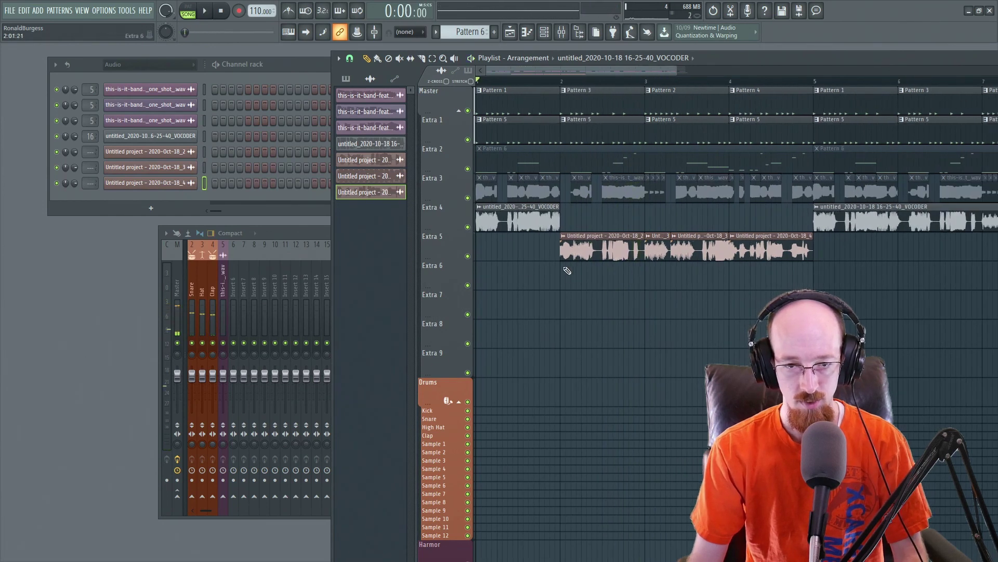
pyautogui.scroll(1, 566, 268)
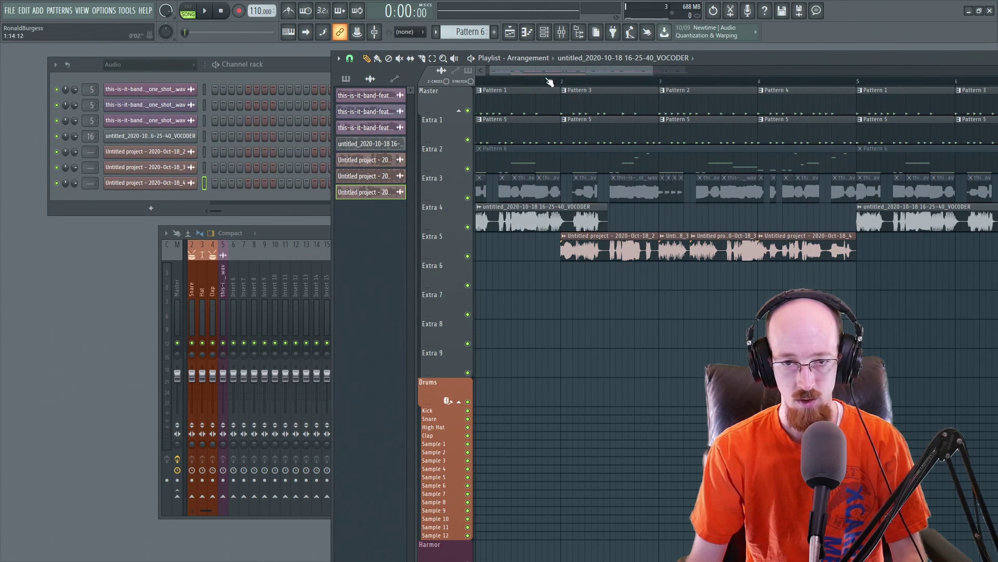
pyautogui.moveTo(560, 83); pyautogui.dragTo(614, 84)
pyautogui.doubleClick(582, 208)
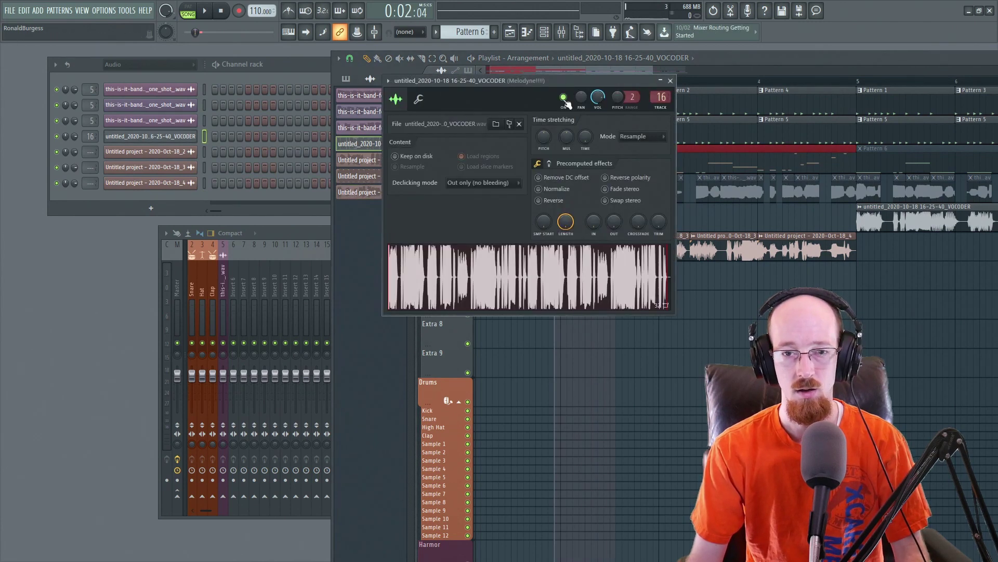
pyautogui.rightClick(598, 98)
pyautogui.click(639, 163)
# - Shape the vocoder's channel volume automation clip on Extra 6 into a dip just after bar 2 and play it back
pyautogui.click(779, 58)
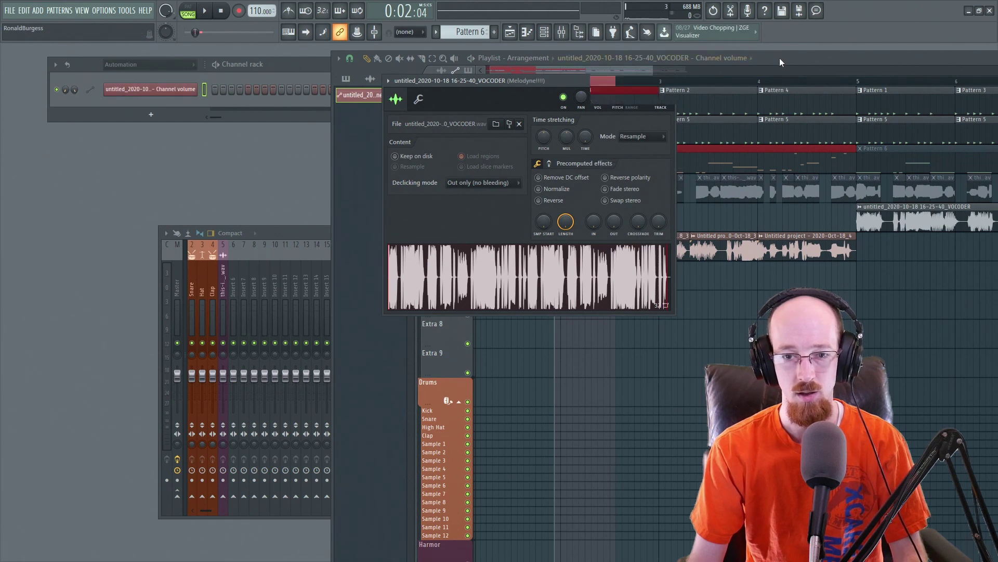
pyautogui.moveTo(585, 274); pyautogui.dragTo(588, 281)
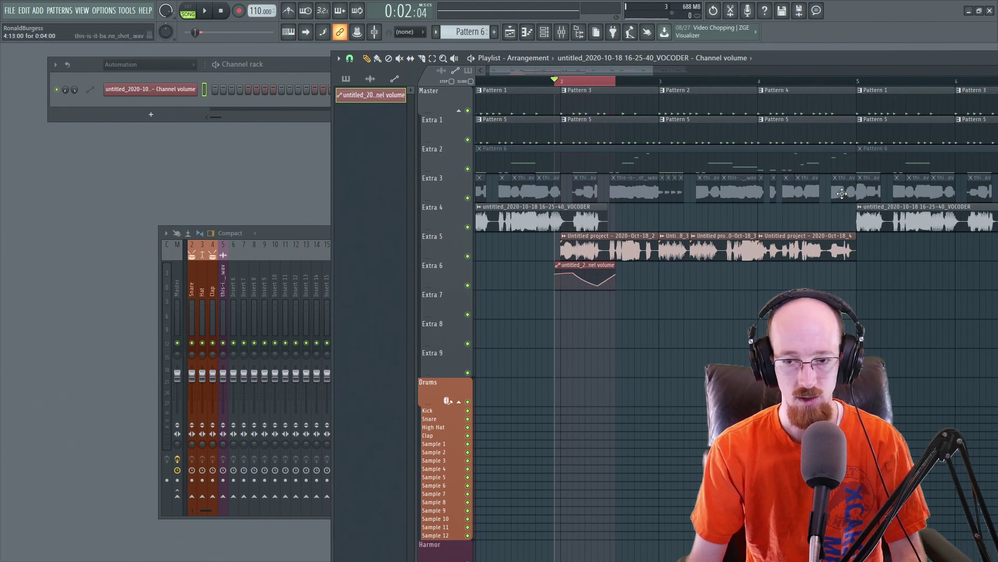
pyautogui.press('space')
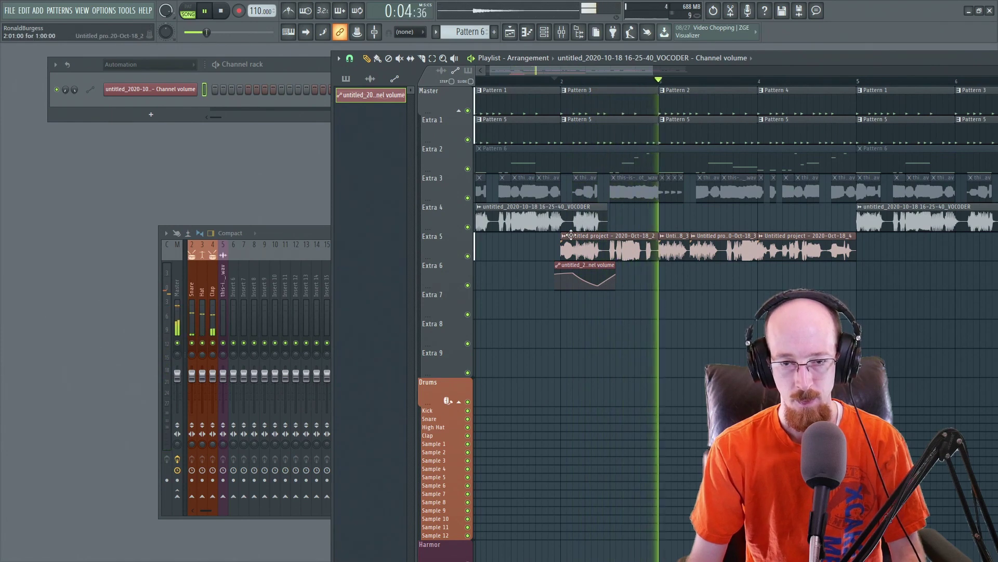
pyautogui.press('space')
# - Slice the first vocoder clip on Extra 4 at 2:03:00 and trim the second piece so it starts at 2:05:00
pyautogui.scroll(3, 600, 339)
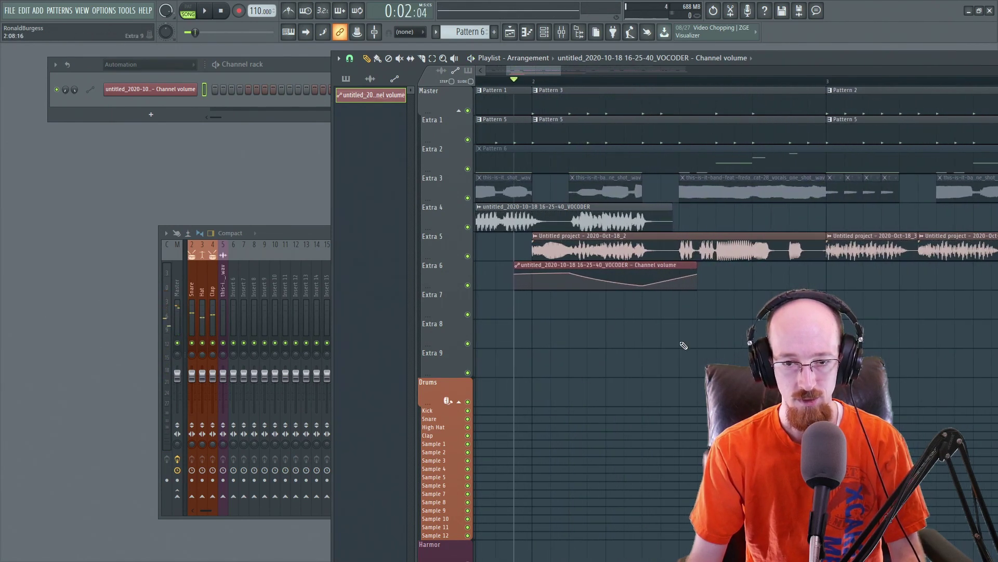
pyautogui.rightClick(727, 232)
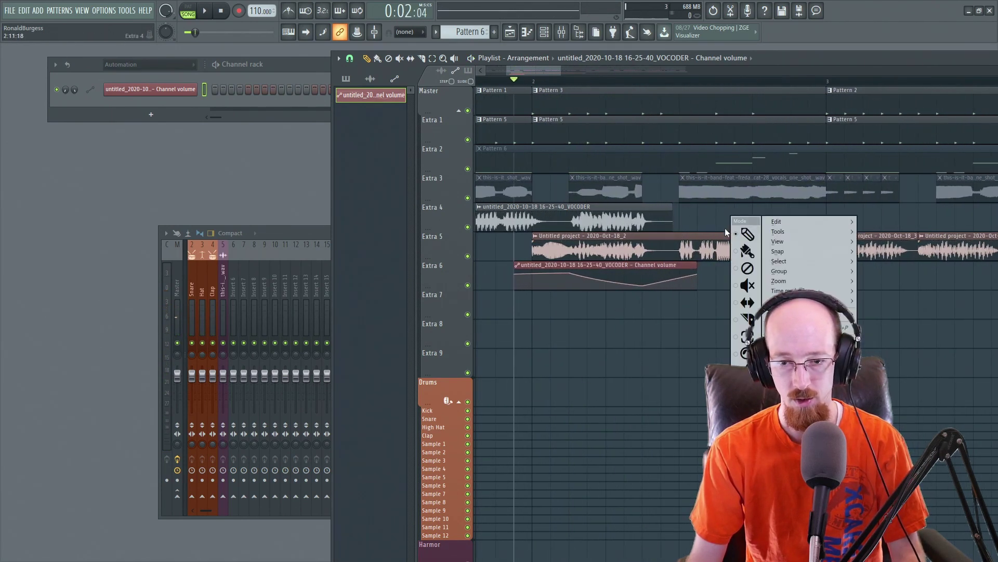
pyautogui.click(748, 318)
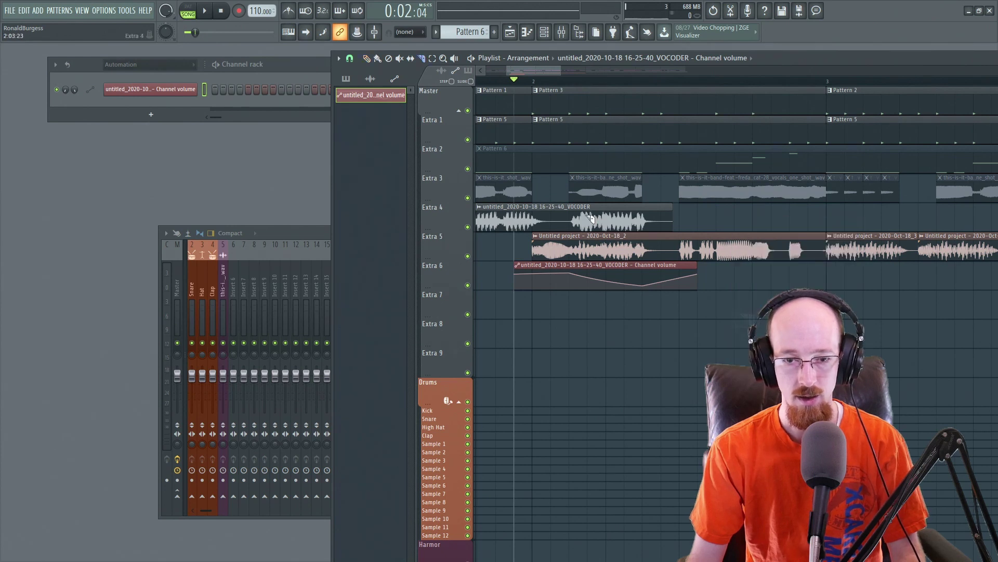
pyautogui.moveTo(573, 211); pyautogui.dragTo(574, 232)
pyautogui.rightClick(597, 220)
pyautogui.click(610, 237)
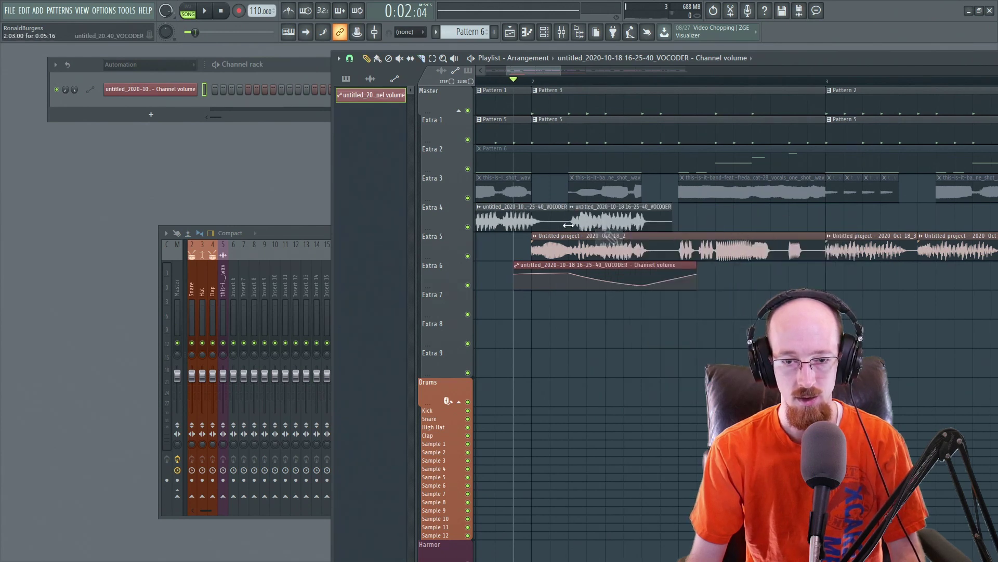
pyautogui.moveTo(572, 222); pyautogui.dragTo(590, 226)
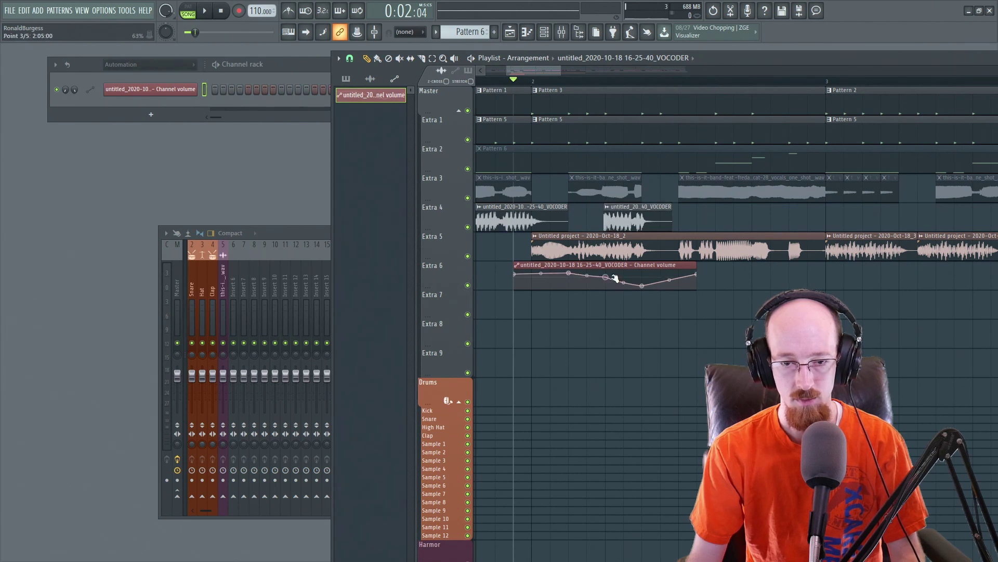
# - Play the transition around bar 2 twice to check the split vocoder clip and its volume automation
pyautogui.press('space')
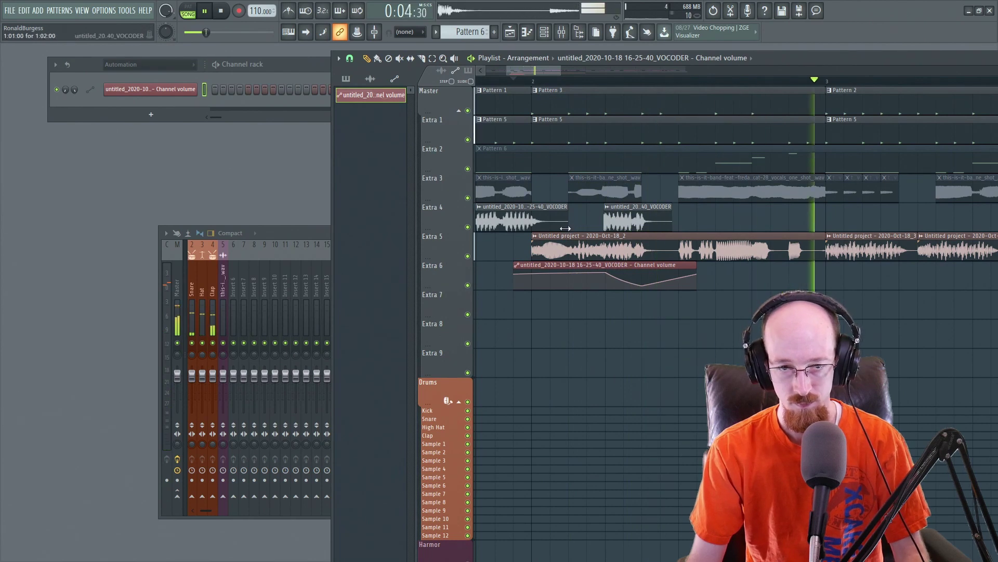
pyautogui.press('space')
pyautogui.press('space')
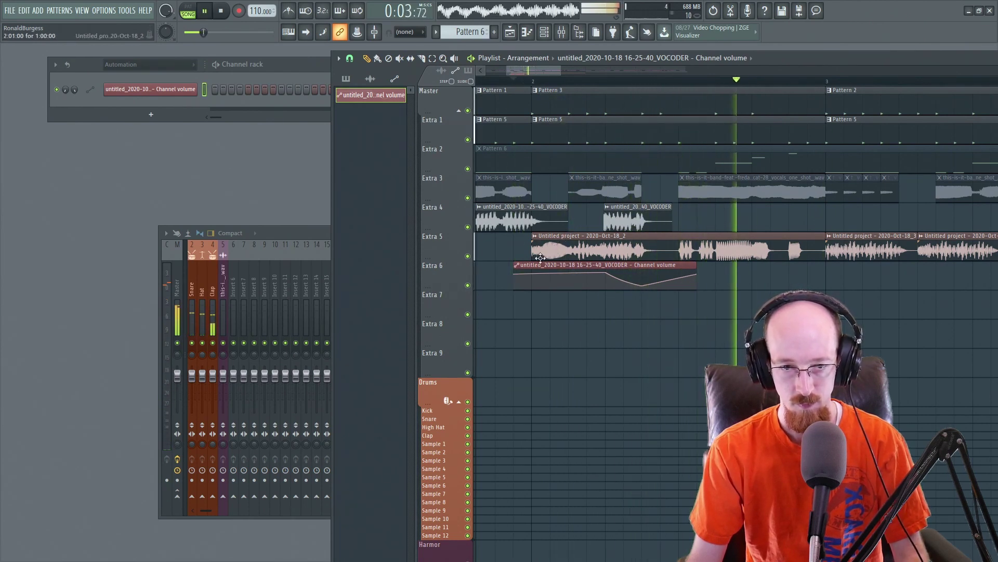
pyautogui.press('space')
# - Slice the first recorded clip on Extra 5 at 2:08:00 and make its first part unique
pyautogui.doubleClick(659, 255)
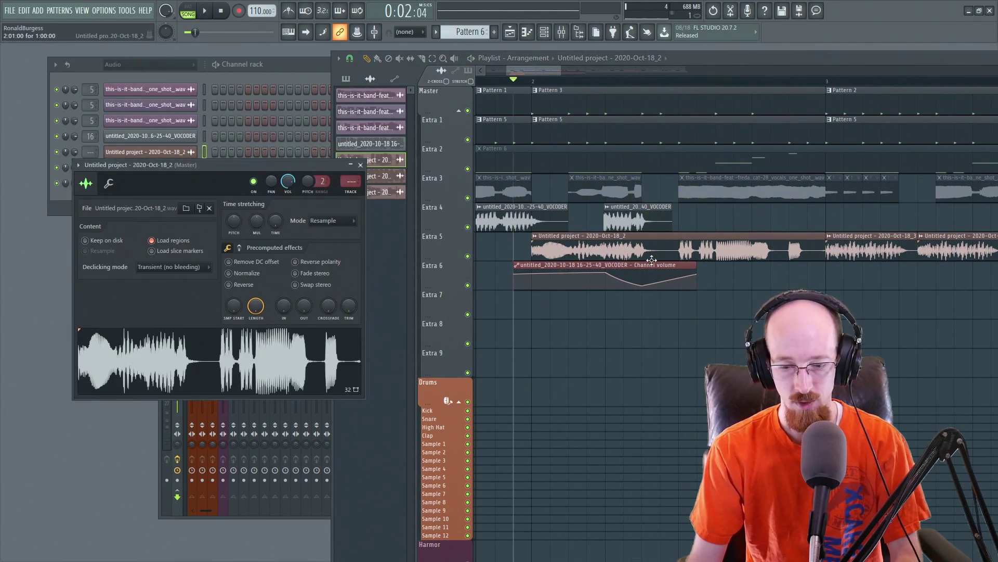
pyautogui.moveTo(665, 306); pyautogui.dragTo(666, 248)
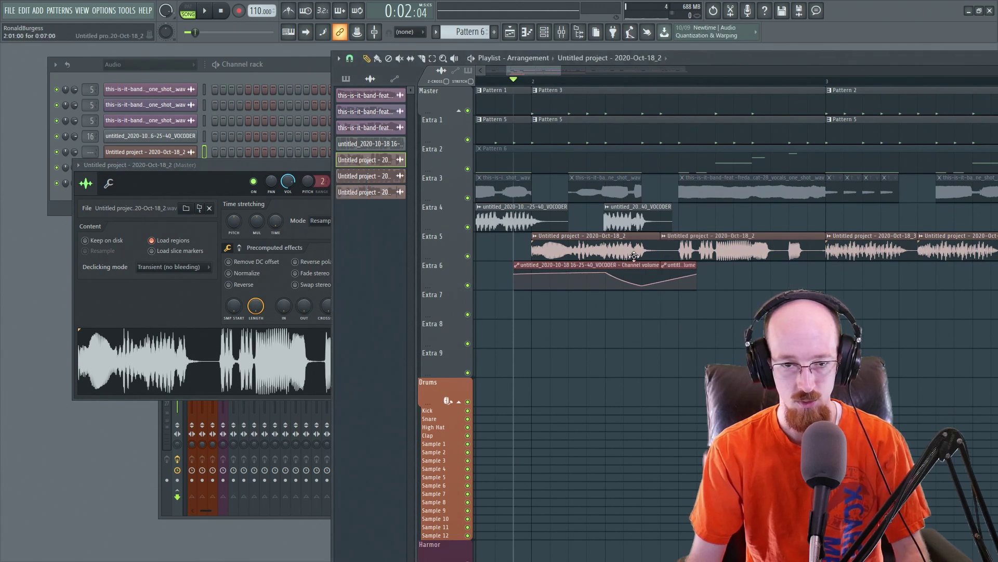
pyautogui.click(535, 237)
pyautogui.click(558, 314)
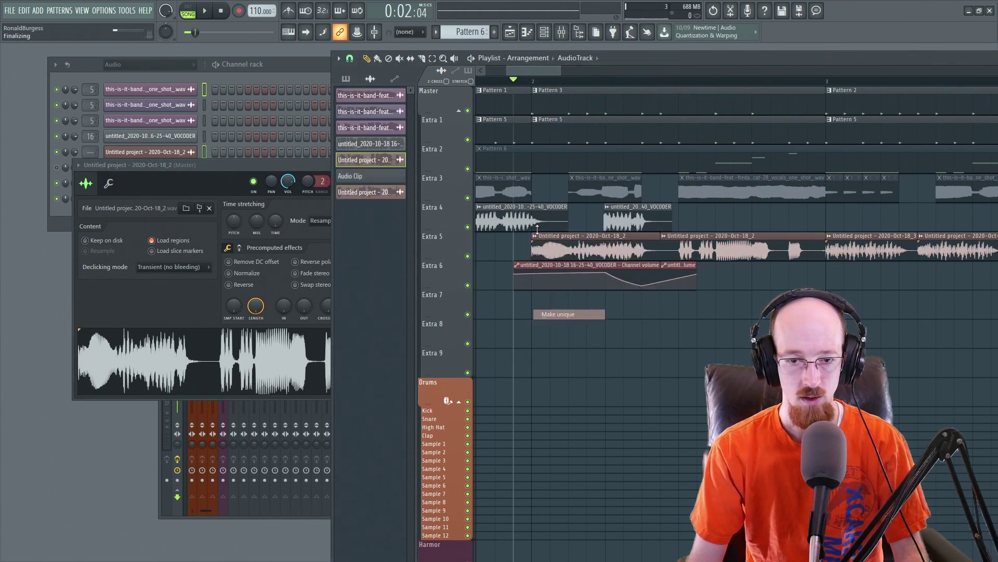
# - Try pitch shifts of -1200 and +1200 cents on the second part of the split recording, auditioning from bar 2
pyautogui.click(286, 168)
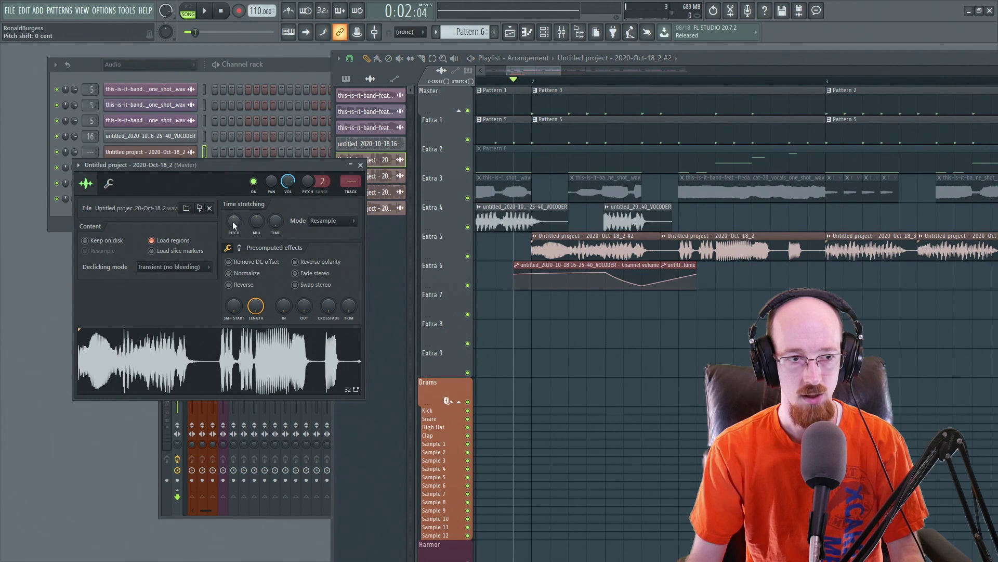
pyautogui.click(533, 83)
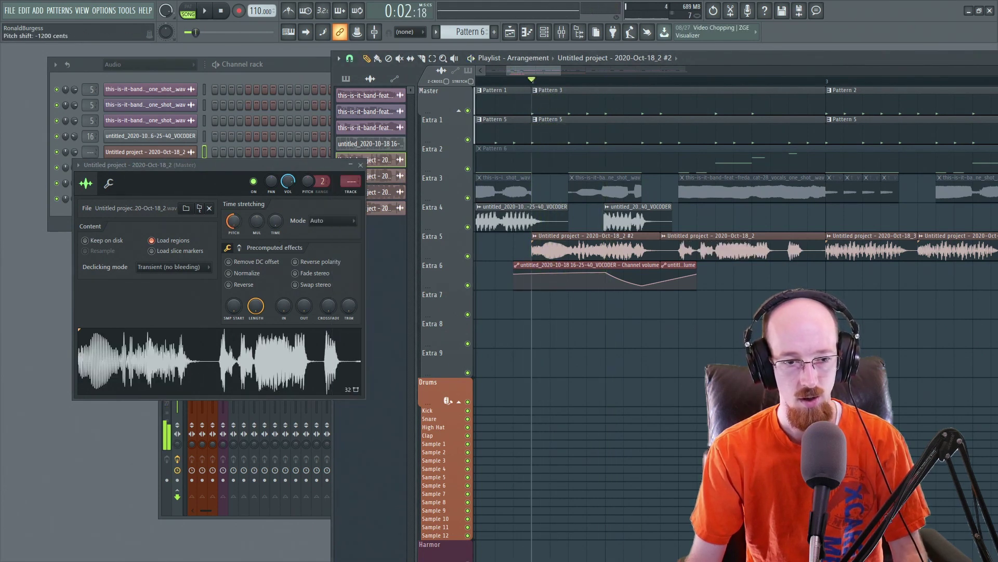
pyautogui.moveTo(235, 224); pyautogui.dragTo(235, 173)
pyautogui.press('space')
pyautogui.press('space')
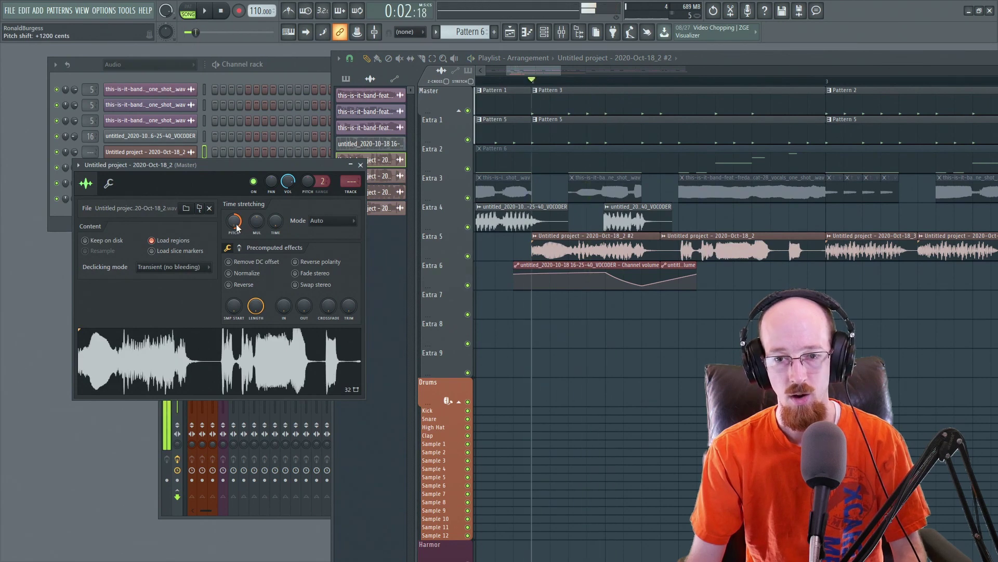
pyautogui.keyDown('alt'); pyautogui.click(235, 223); pyautogui.keyUp('alt')
# - Try lowering the pitch of the unique recorded clip at bar 2, play it back, and reset its pitch
pyautogui.doubleClick(578, 250)
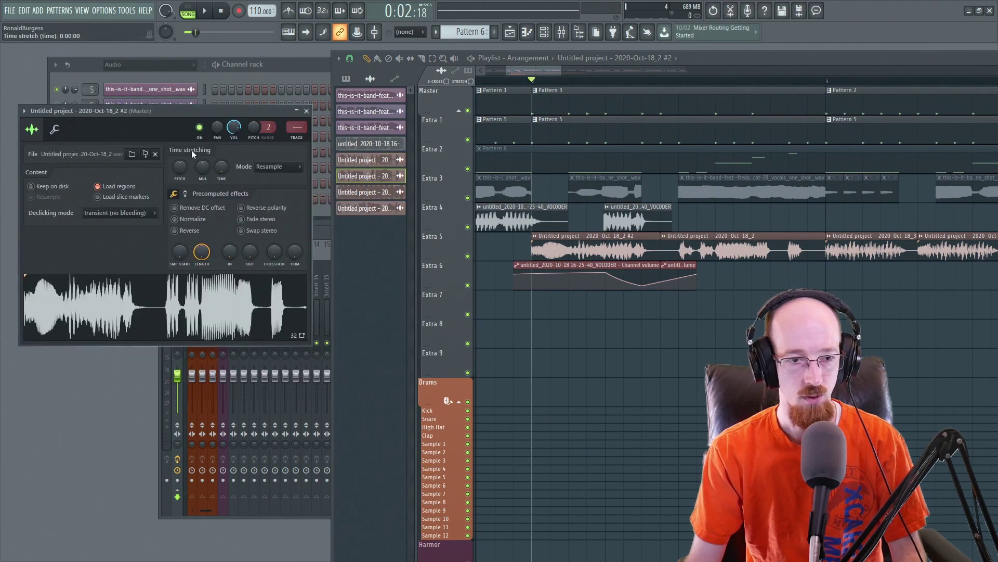
pyautogui.moveTo(180, 166); pyautogui.dragTo(180, 218)
pyautogui.press('space')
pyautogui.press('space')
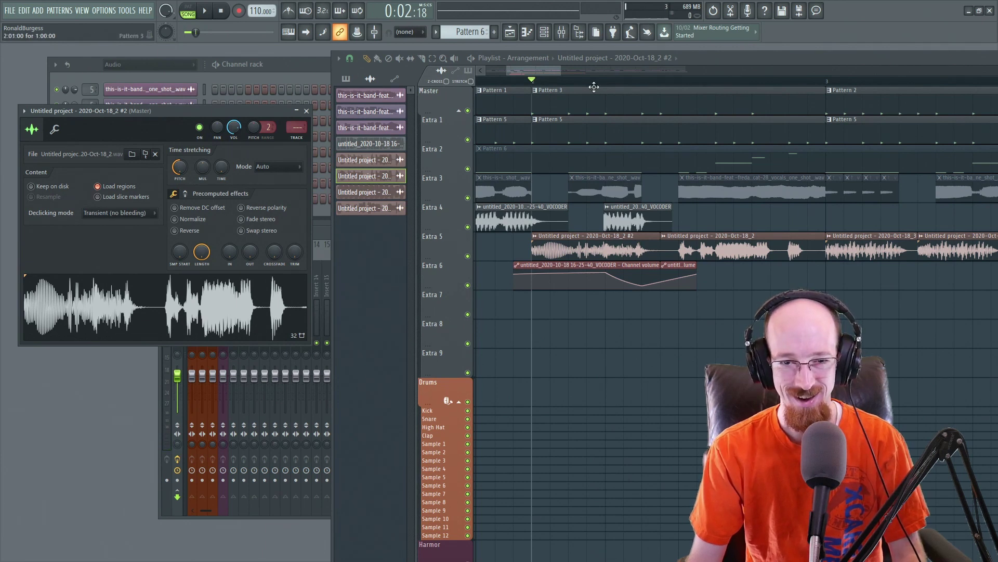
pyautogui.moveTo(590, 84); pyautogui.dragTo(541, 96)
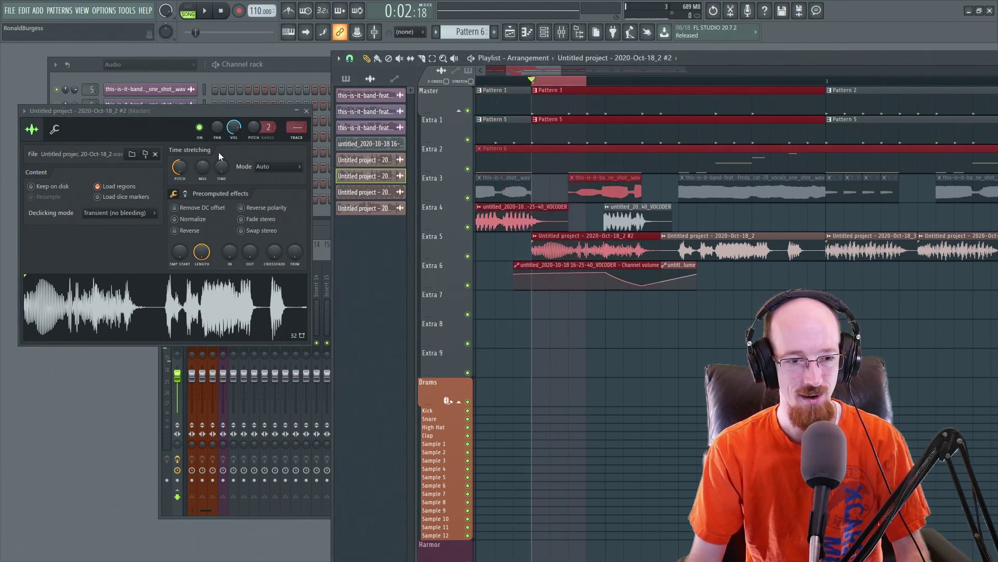
pyautogui.rightClick(184, 171)
pyautogui.click(206, 189)
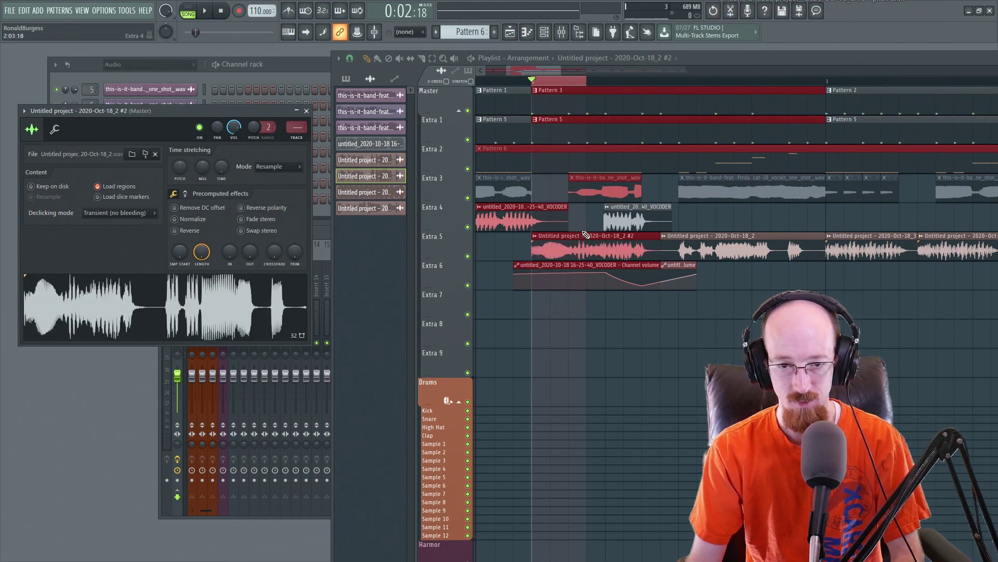
# - Slice the unique clip at 2:03:00, make its first piece unique, lower that piece's pitch, and close the sampler windows
pyautogui.moveTo(583, 230); pyautogui.dragTo(590, 244)
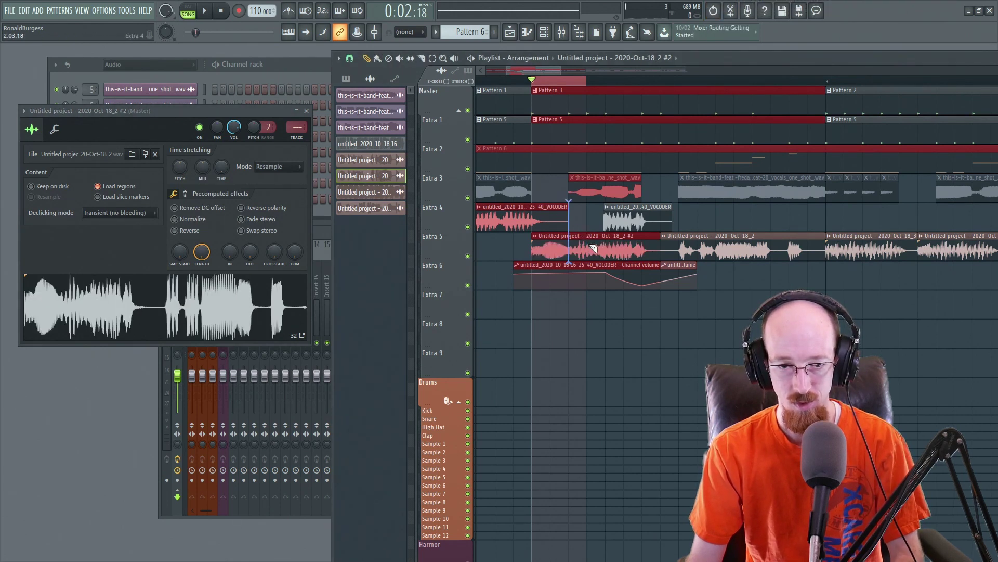
pyautogui.rightClick(534, 239)
pyautogui.click(558, 314)
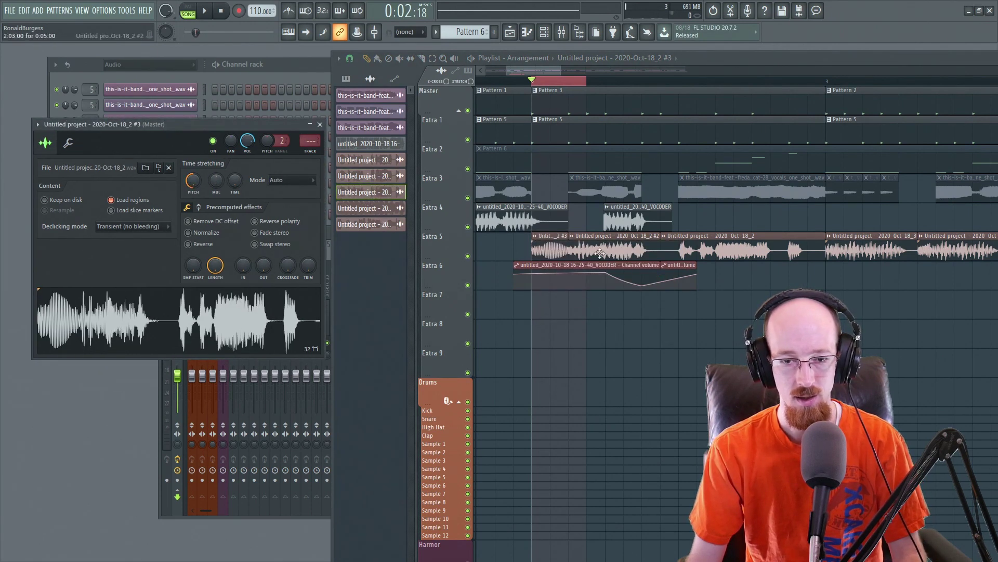
pyautogui.click(613, 244)
pyautogui.click(306, 110)
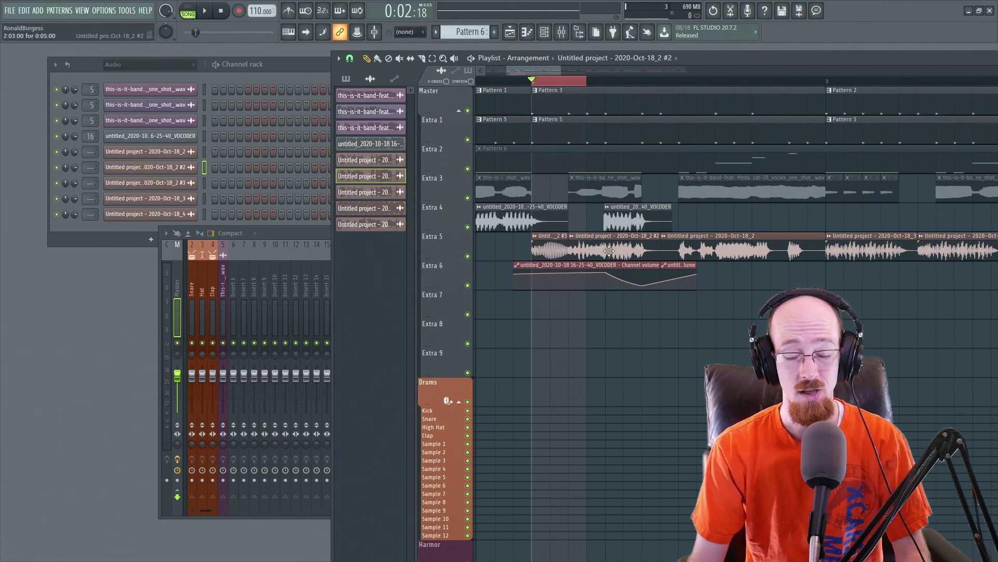
# - Play from bar 2 to check how the pitched-down piece leads into the rest of the recording
pyautogui.press('space')
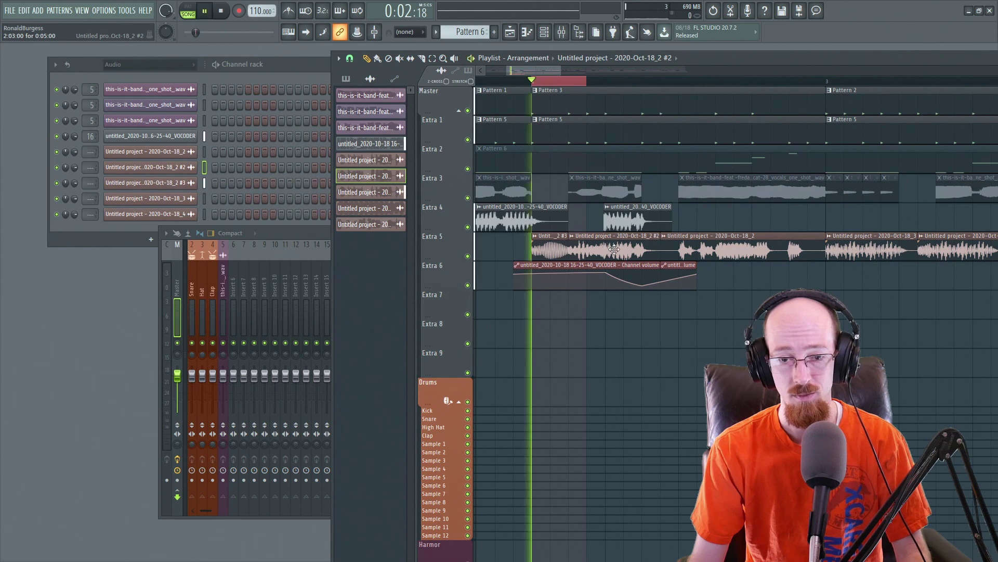
pyautogui.press('space')
pyautogui.press('space')
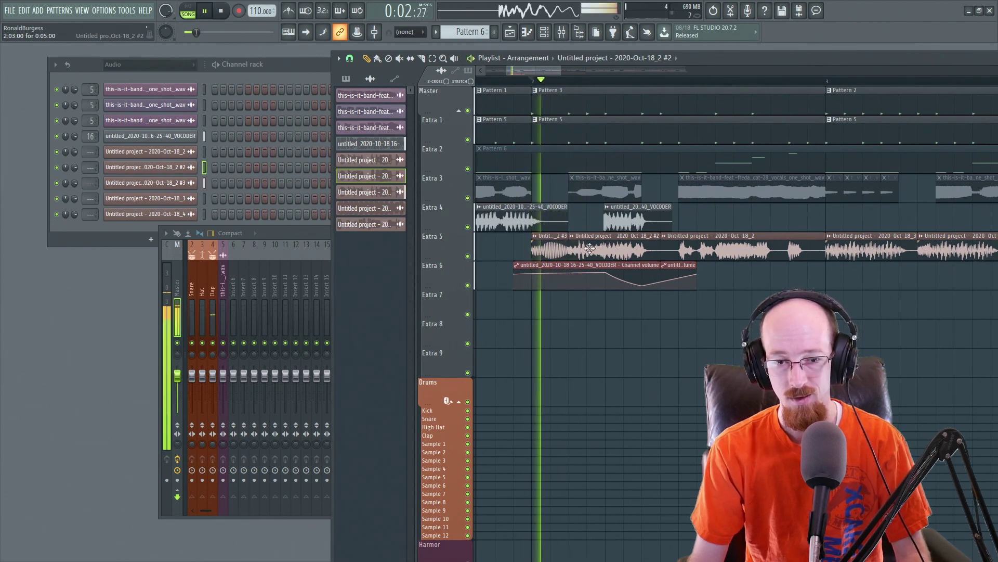
pyautogui.scroll(-2, 619, 256)
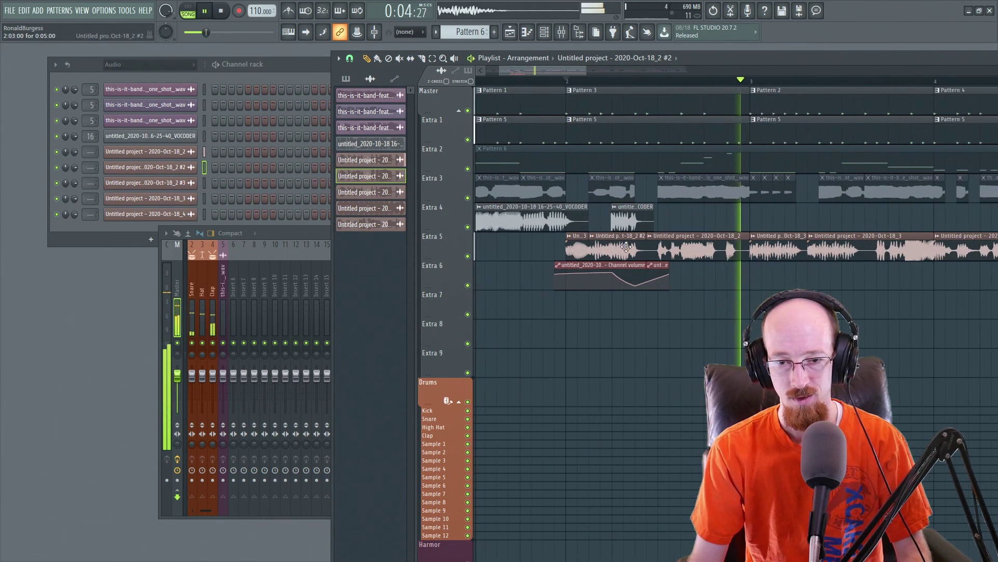
pyautogui.press('space')
# - Reset the pitch of the recorded clip that follows the 2:08:00 slice on Extra 5 and play the arrangement
pyautogui.doubleClick(670, 250)
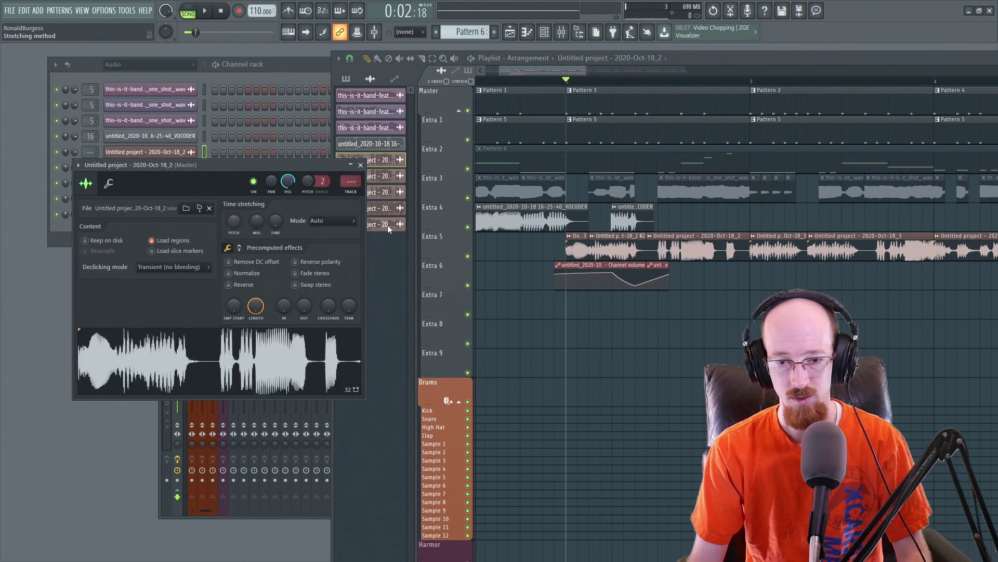
pyautogui.press('space')
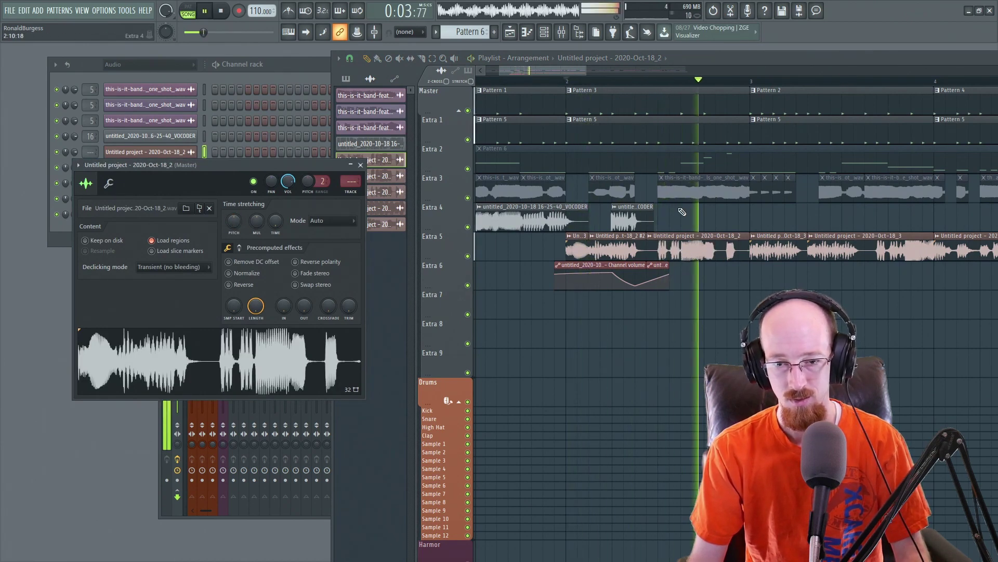
pyautogui.scroll(-2, 788, 227)
pyautogui.press('space')
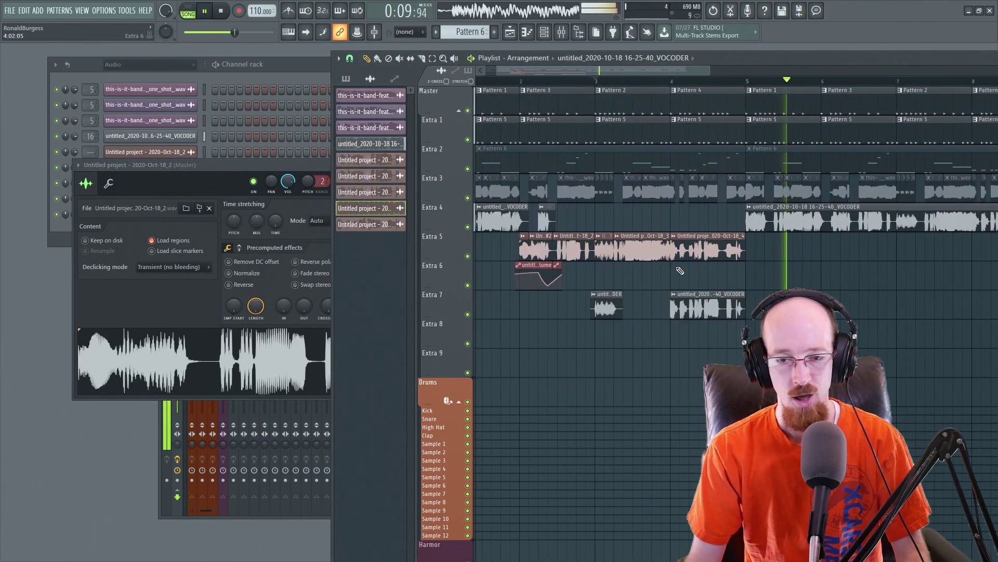
pyautogui.press('space')
# - Close the sampler window and move the two vocoder pieces from Extra 7 up to Extra 6
pyautogui.moveTo(514, 232); pyautogui.dragTo(643, 331)
pyautogui.click(650, 272)
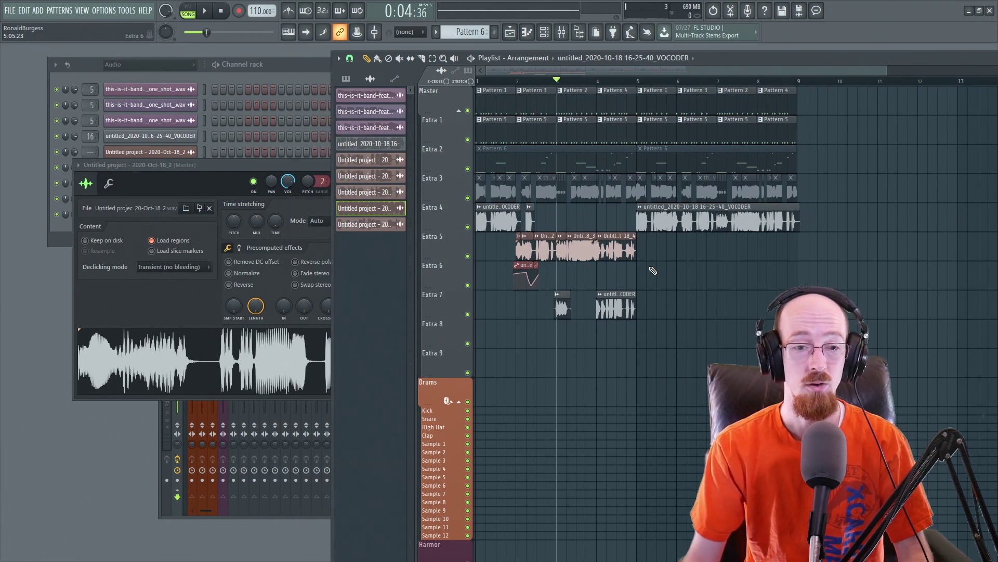
pyautogui.click(323, 164)
pyautogui.click(366, 166)
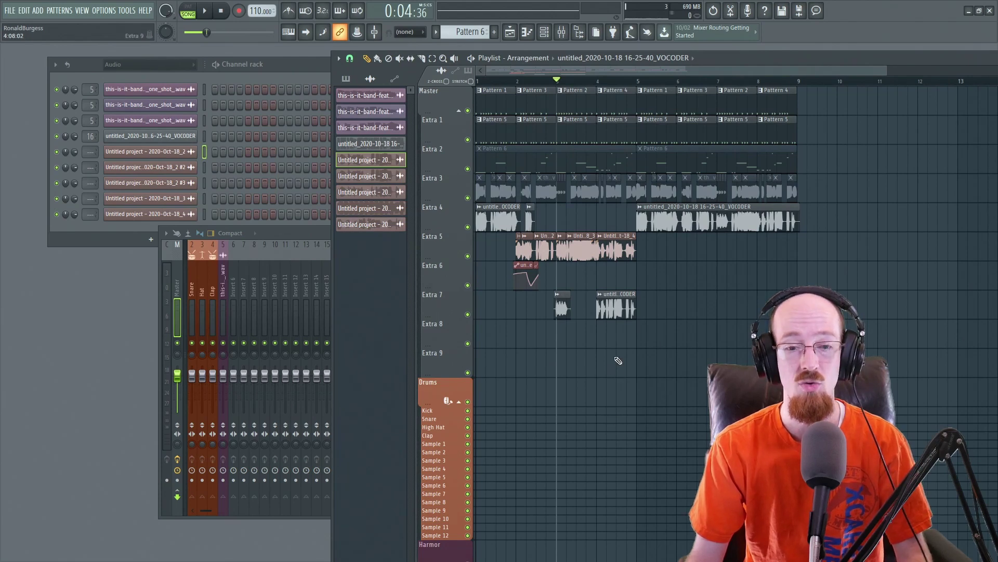
pyautogui.moveTo(547, 318); pyautogui.dragTo(630, 265)
pyautogui.scroll(4, 676, 323)
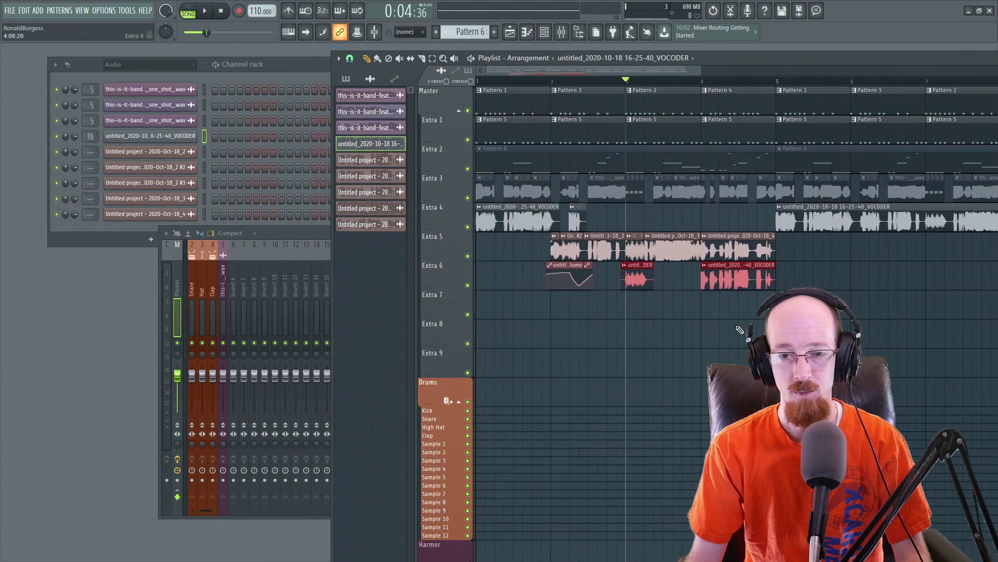
# - Play the arrangement from the beginning into bar 5 to hear the layered vocoder and recorded pieces together
pyautogui.scroll(-2, 693, 329)
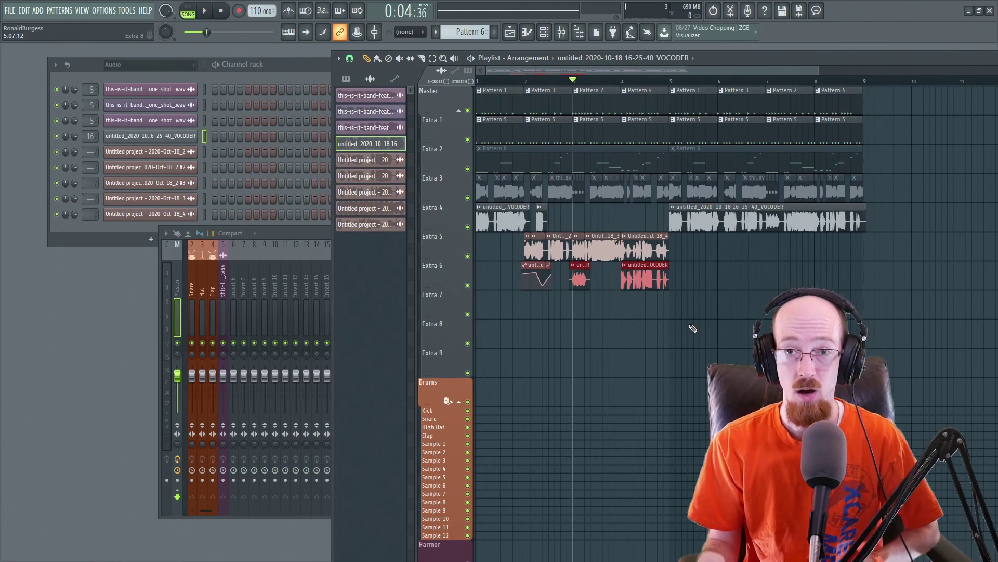
pyautogui.click(627, 81)
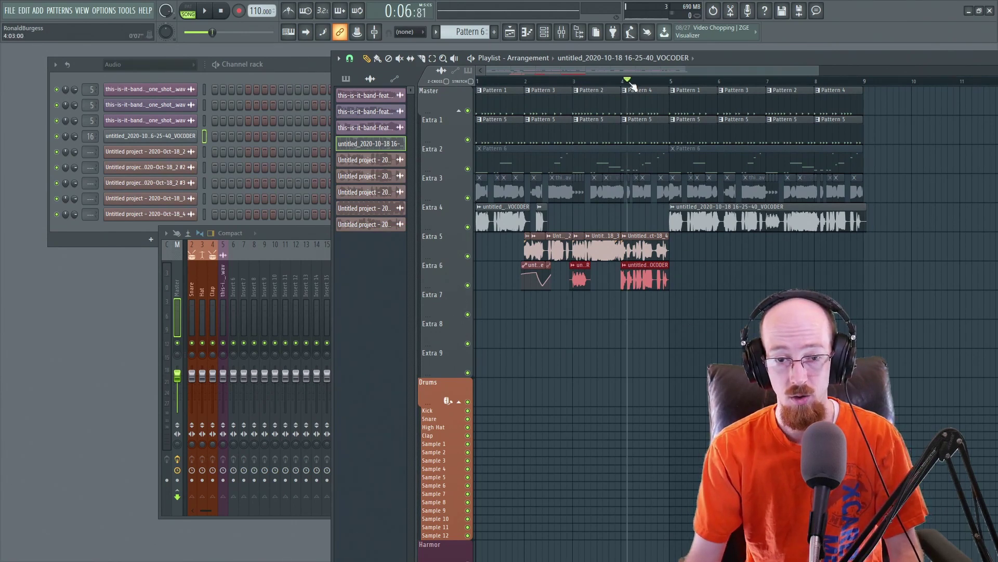
pyautogui.press('space')
pyautogui.scroll(-2, 555, 226)
pyautogui.scroll(3, 546, 223)
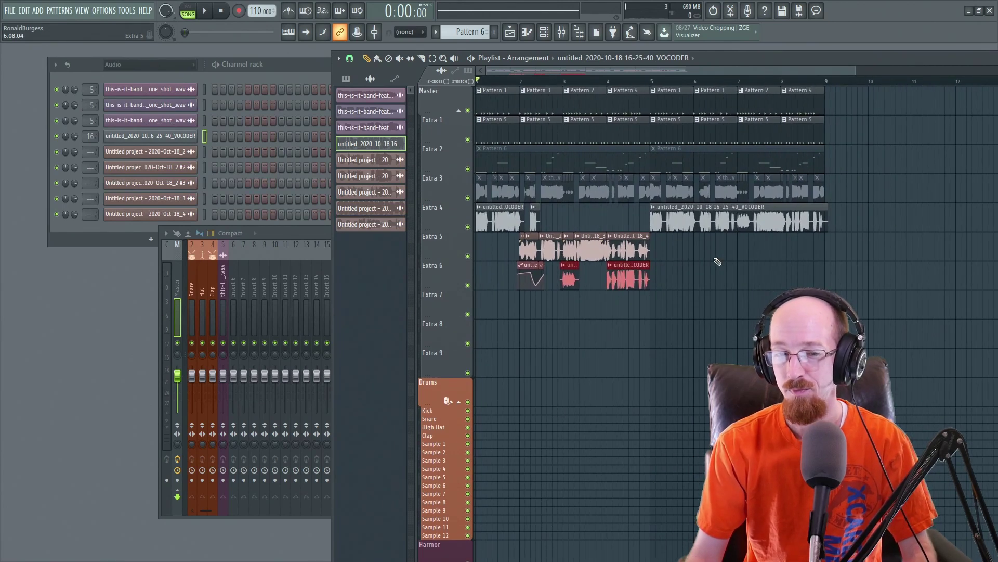
pyautogui.press('space')
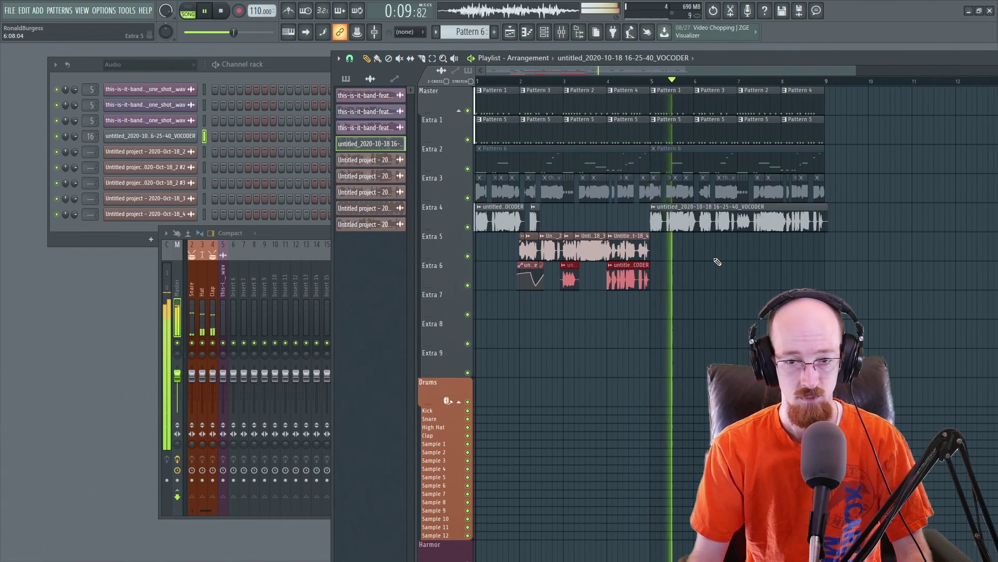
pyautogui.press('space')
# - Examine the recorded pieces on Extra 5 and briefly check the sampler settings of the Untitled project - 2020-Oct-18_2 #2 clip
pyautogui.scroll(3, 551, 245)
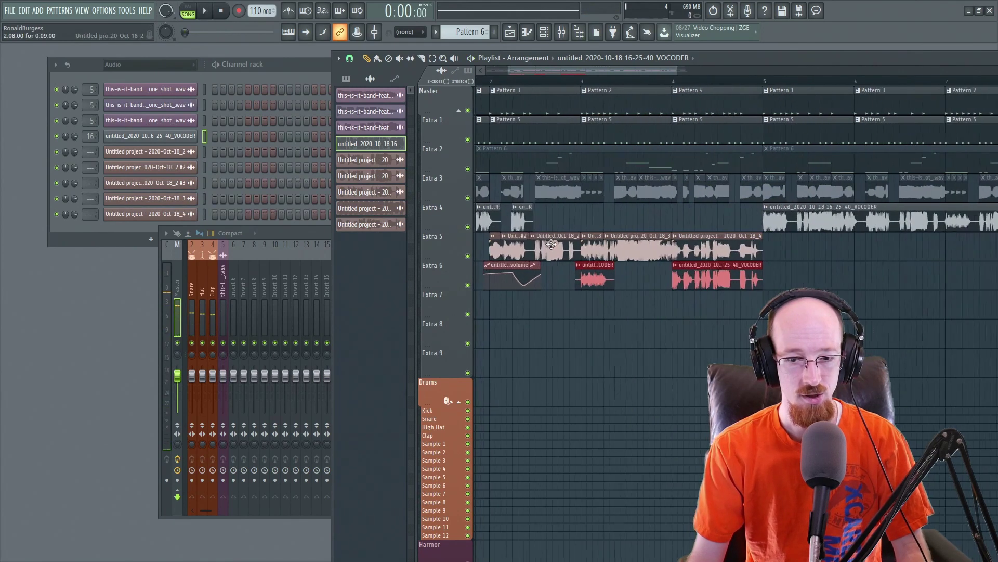
pyautogui.scroll(-4, 551, 245)
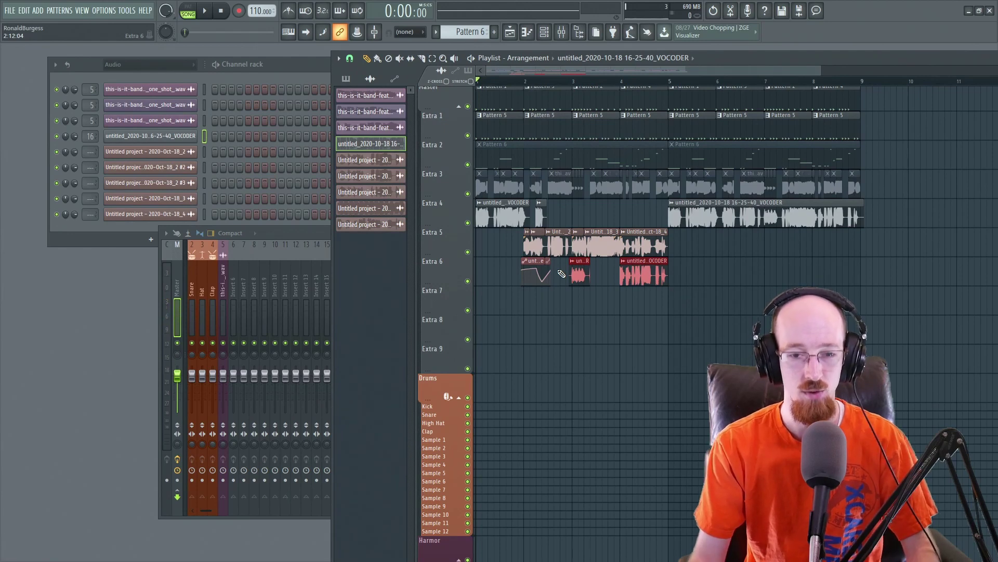
pyautogui.scroll(4, 556, 255)
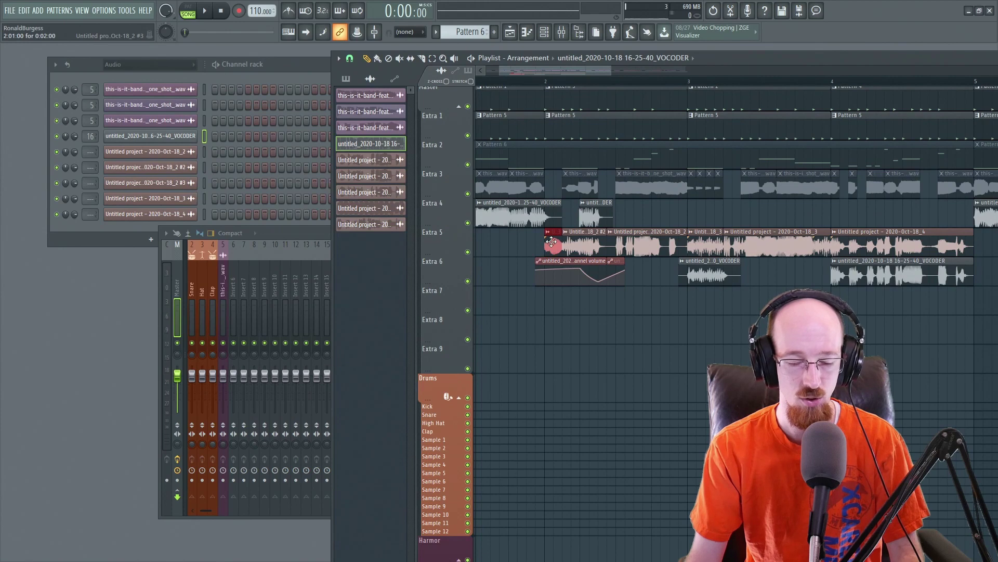
pyautogui.scroll(-1, 592, 195)
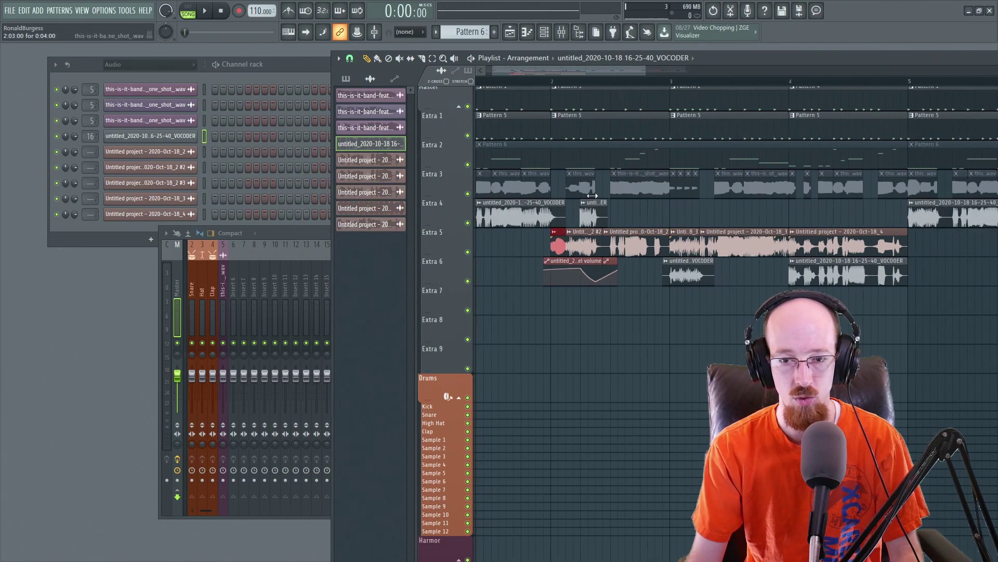
pyautogui.scroll(-1, 670, 215)
pyautogui.moveTo(671, 214); pyautogui.dragTo(621, 219)
pyautogui.moveTo(691, 246)
pyautogui.mouseDown()
pyautogui.moveTo(704, 254)
pyautogui.moveTo(689, 250)
pyautogui.mouseUp()
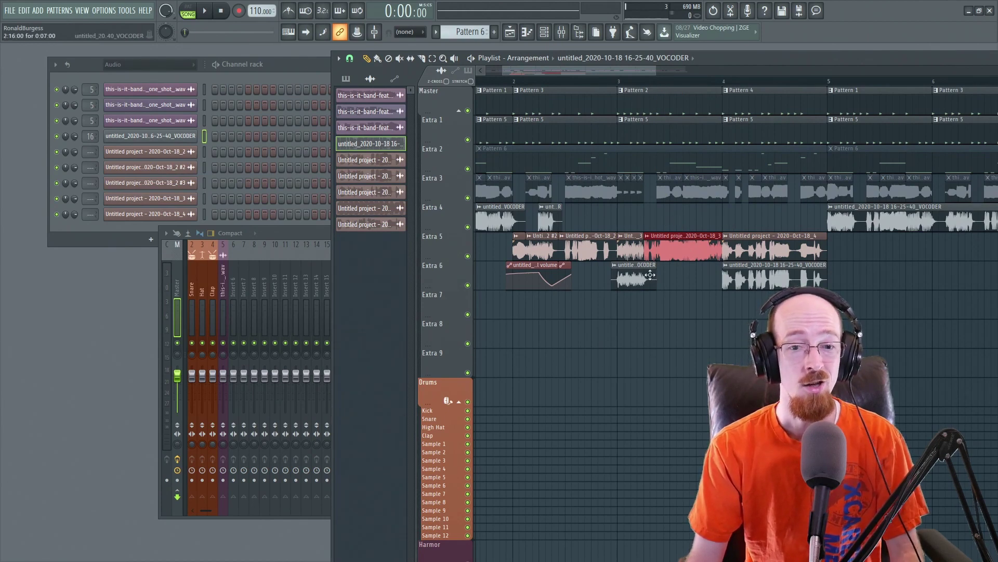
pyautogui.scroll(-4, 563, 295)
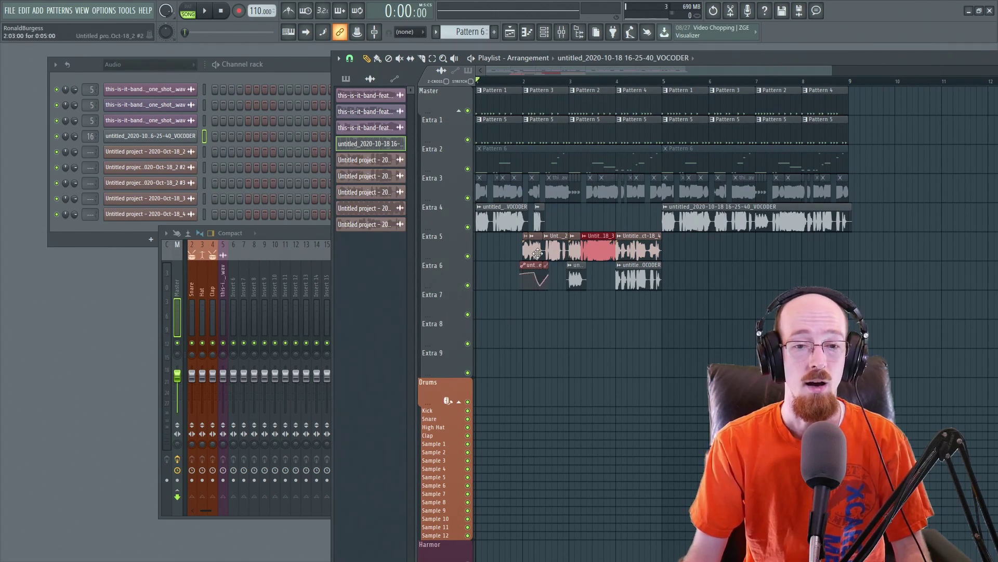
pyautogui.doubleClick(564, 254)
pyautogui.click(306, 111)
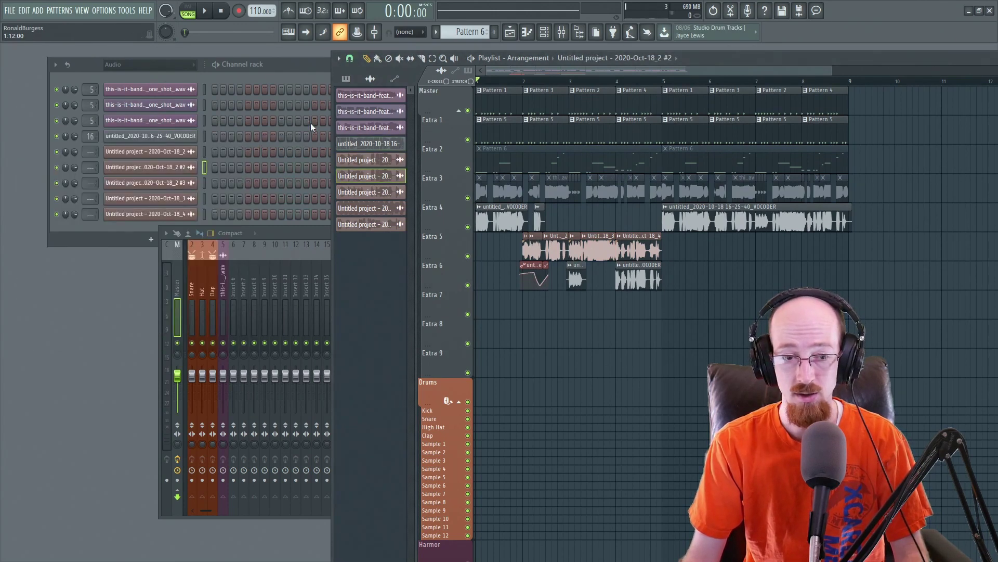
# - View the notes in the Melodyne editor on the Melodyne!!!! mixer track and close it together with the mixer view
pyautogui.click(322, 230)
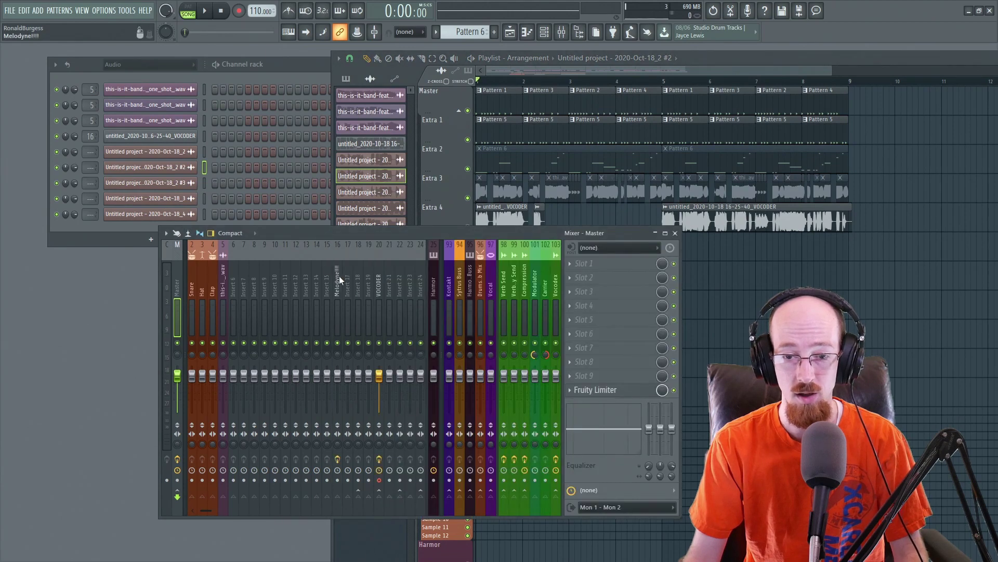
pyautogui.click(627, 282)
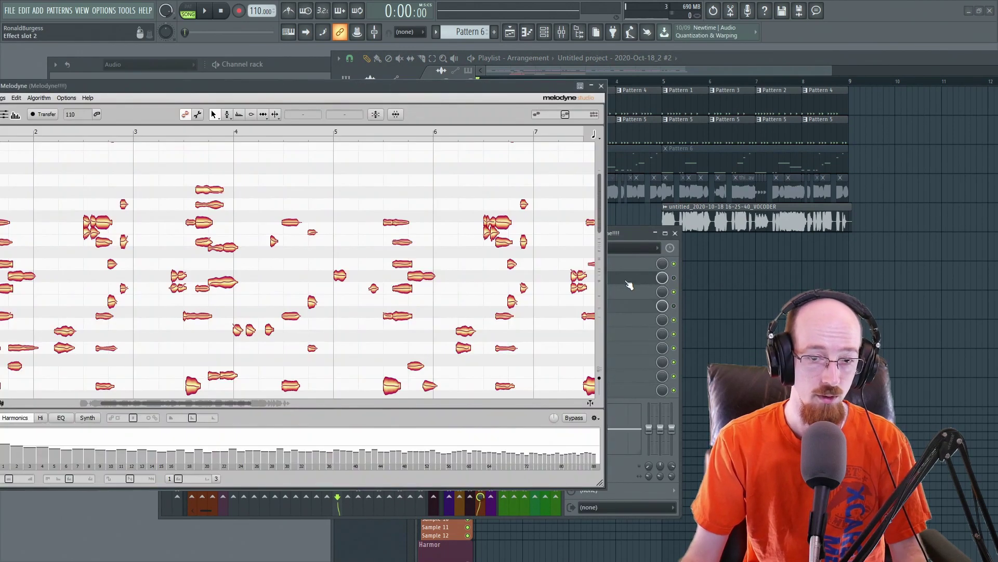
pyautogui.moveTo(426, 83); pyautogui.dragTo(463, 68)
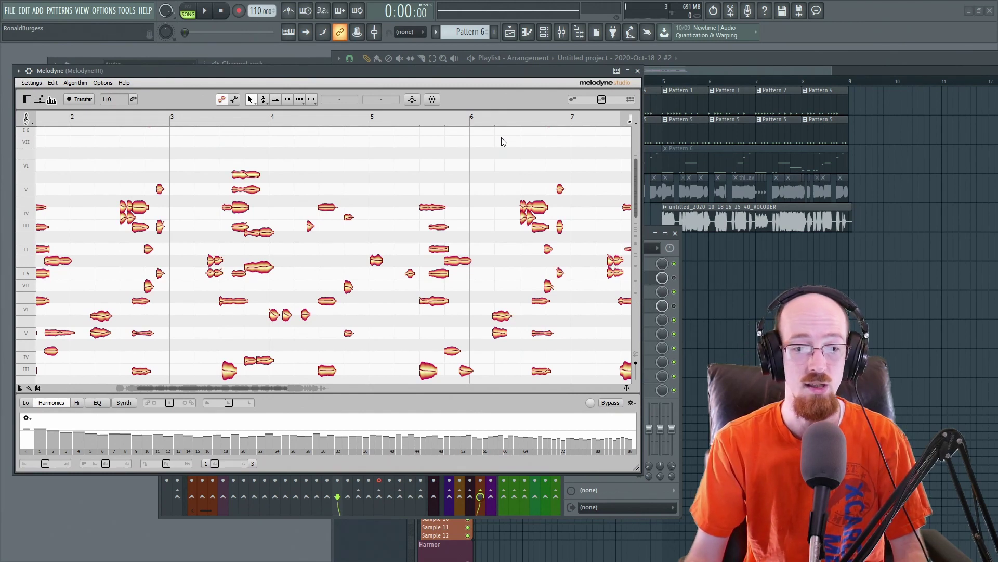
pyautogui.click(637, 71)
pyautogui.click(644, 70)
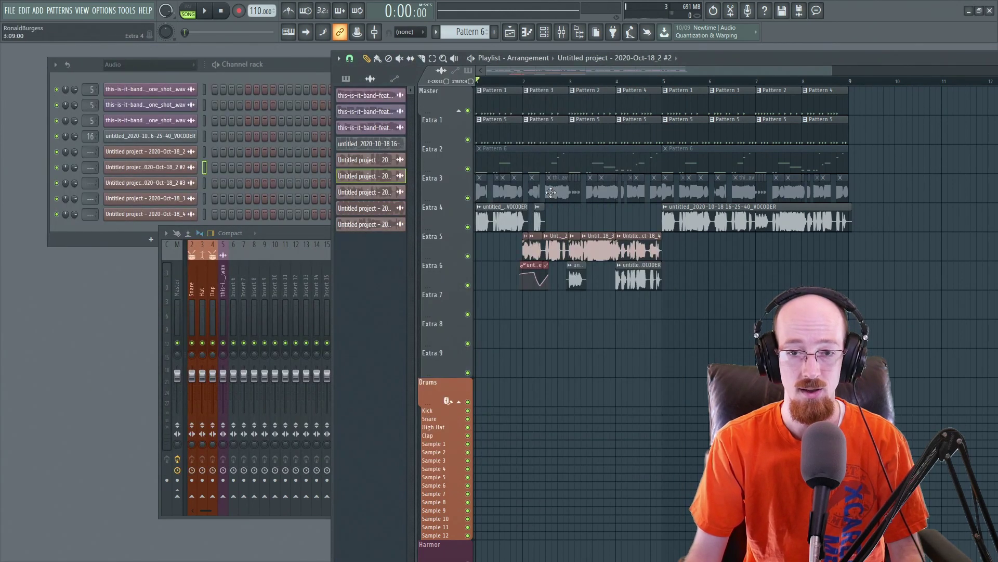
# - Select the pattern clips on the Master and Extra 1 tracks, followed by the two Pattern 6 clips on Extra 2
pyautogui.moveTo(498, 108); pyautogui.dragTo(865, 127)
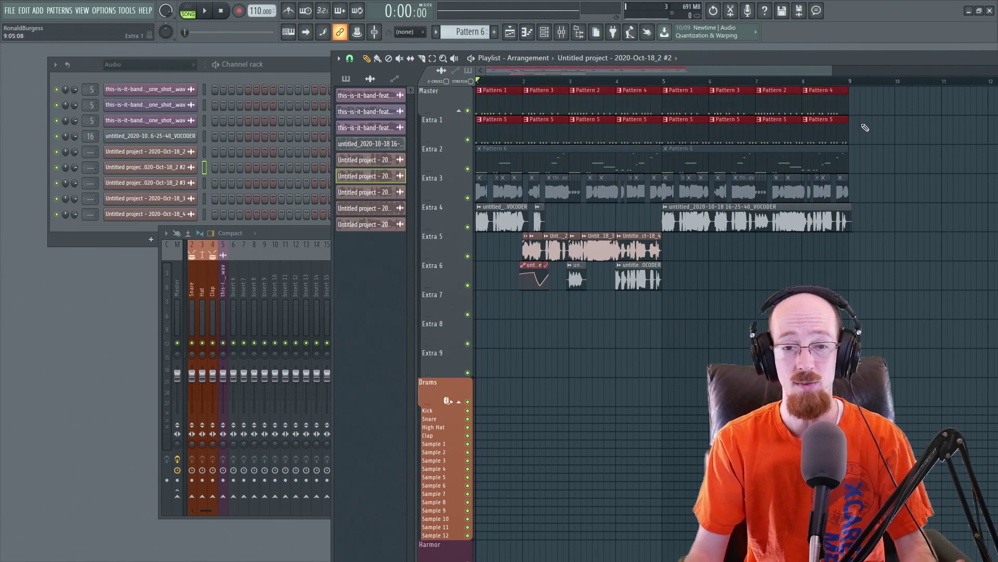
pyautogui.moveTo(573, 164); pyautogui.dragTo(758, 156)
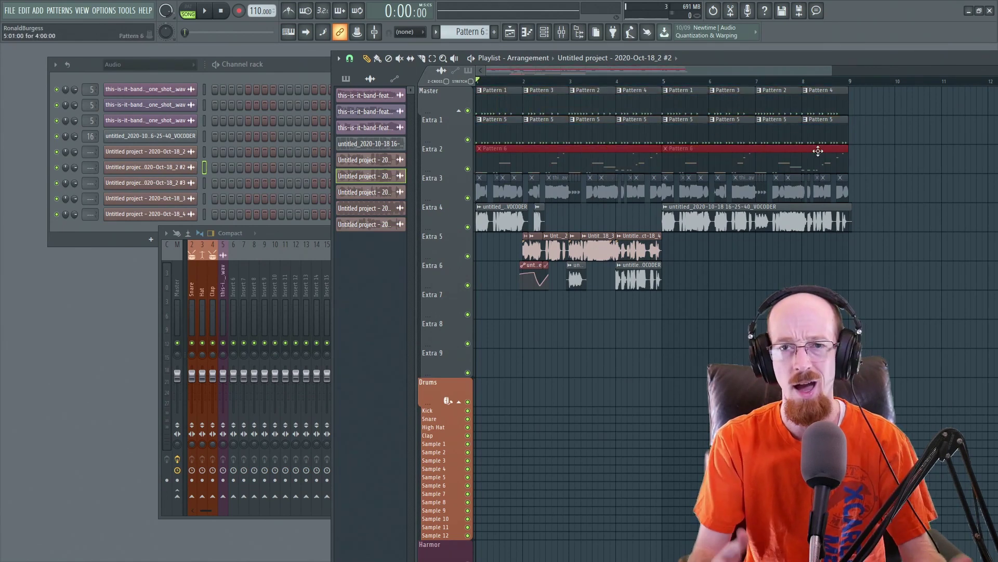